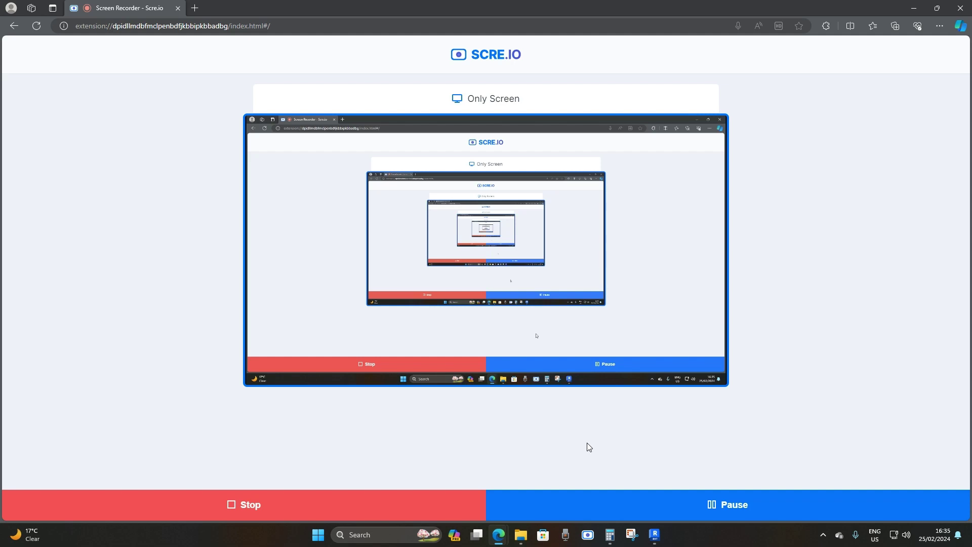
Step: Switch to Revit and create a new structural project from a template
left_click(654, 535)
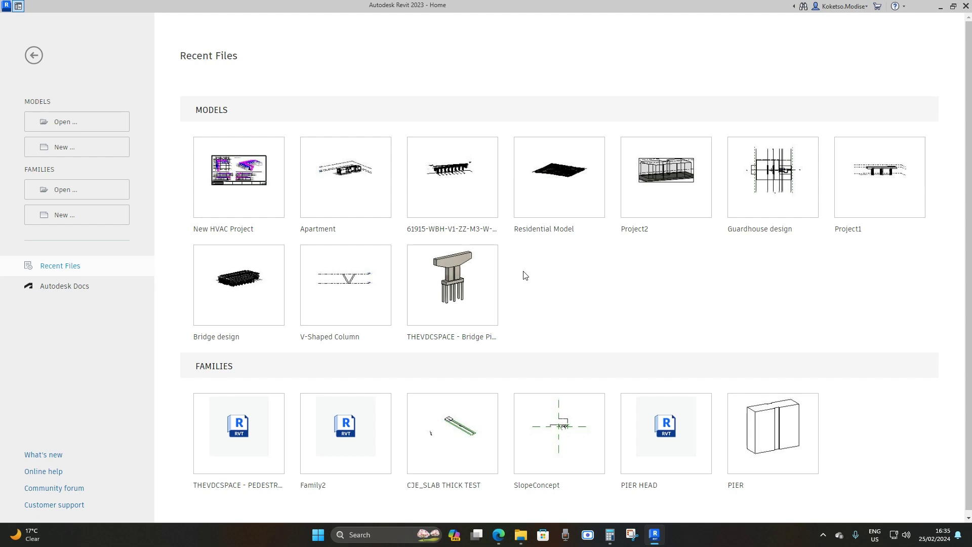
left_click(69, 149)
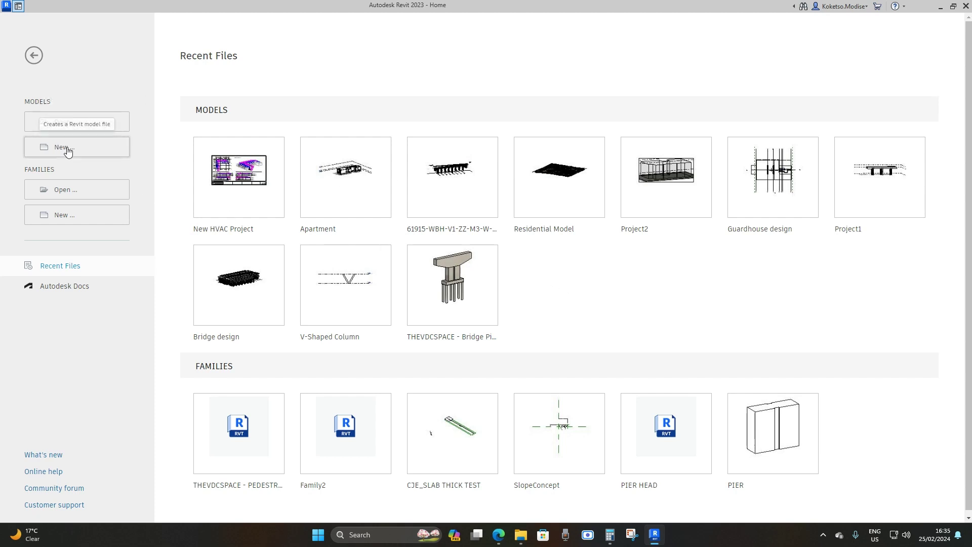
left_click(253, 187)
left_click(243, 214)
left_click(276, 241)
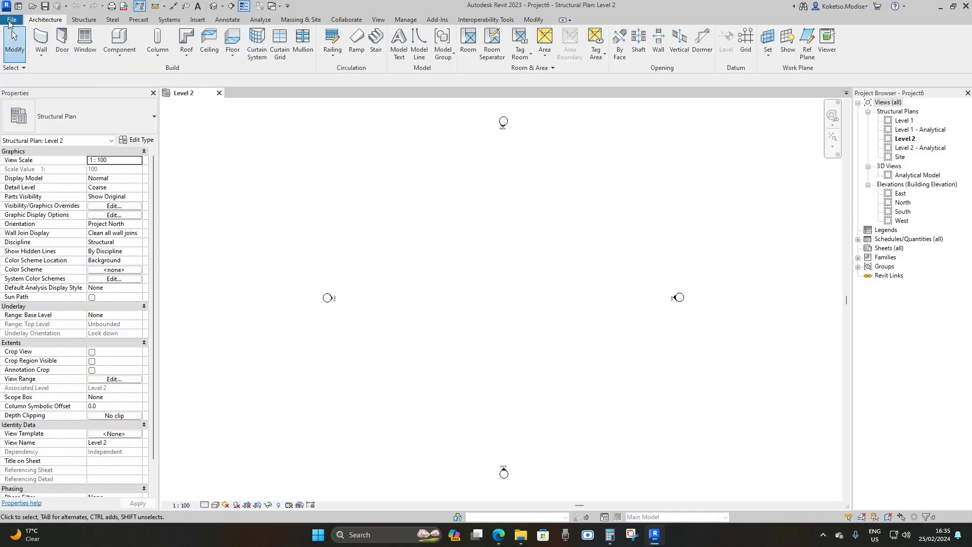
Step: Create a new family from the Metric Structural Framing - Beams and Braces template
left_click(9, 22)
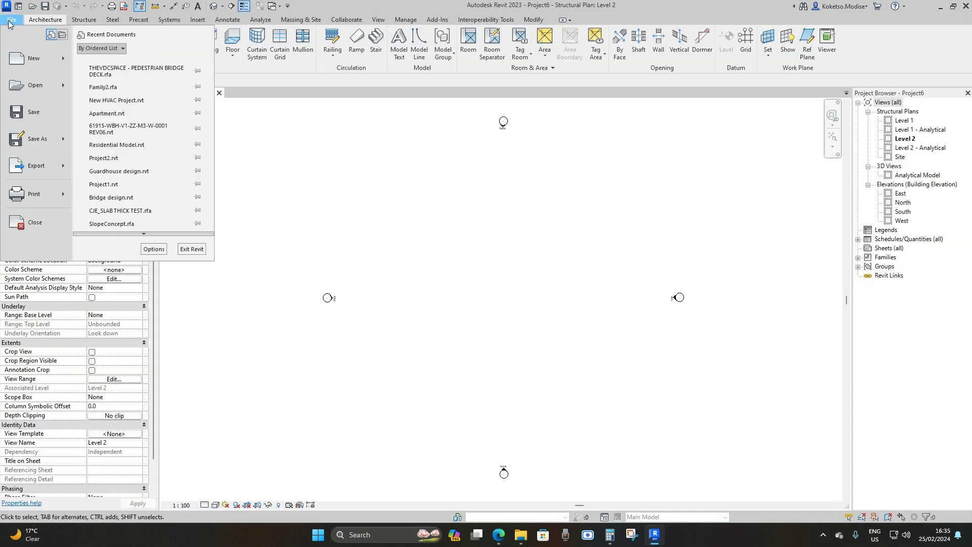
mouse_move(66, 60)
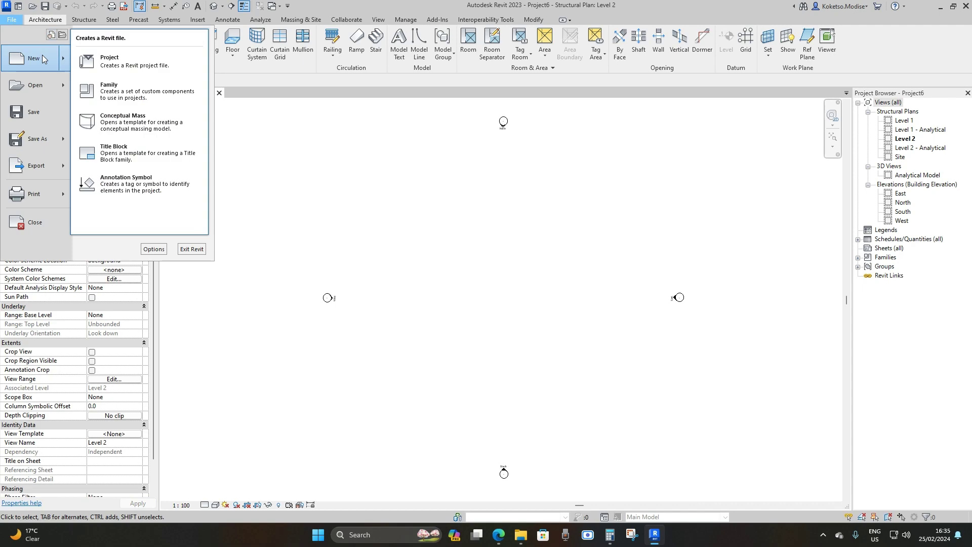
left_click(121, 96)
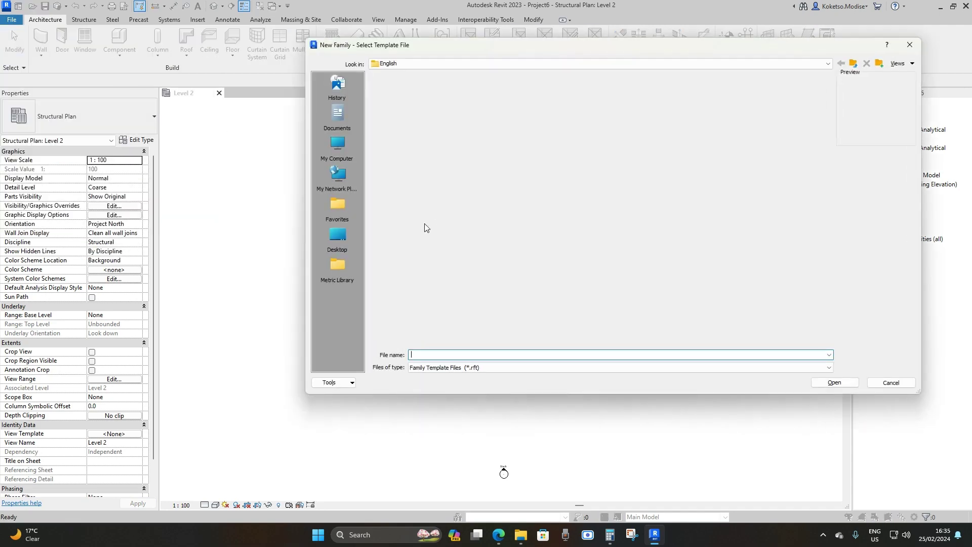
left_click(615, 238)
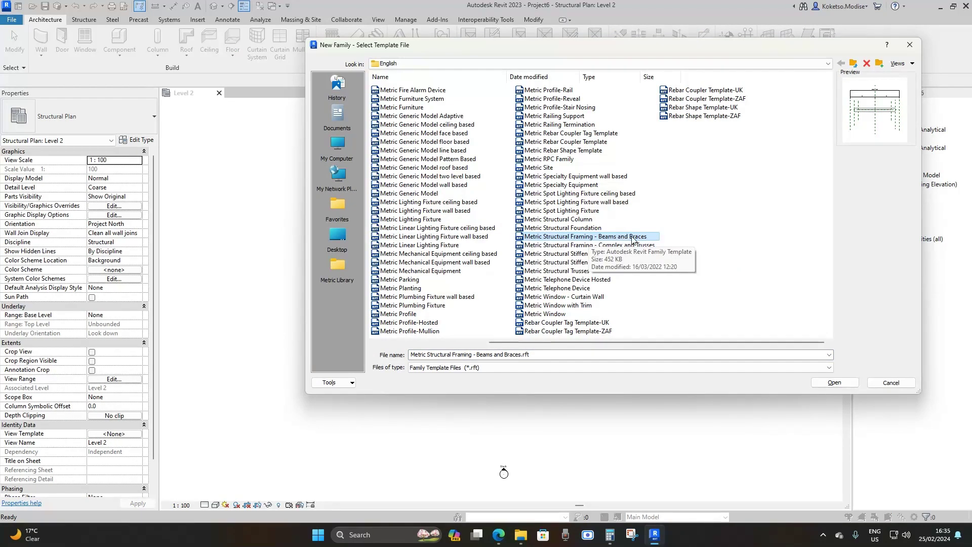
left_click(831, 382)
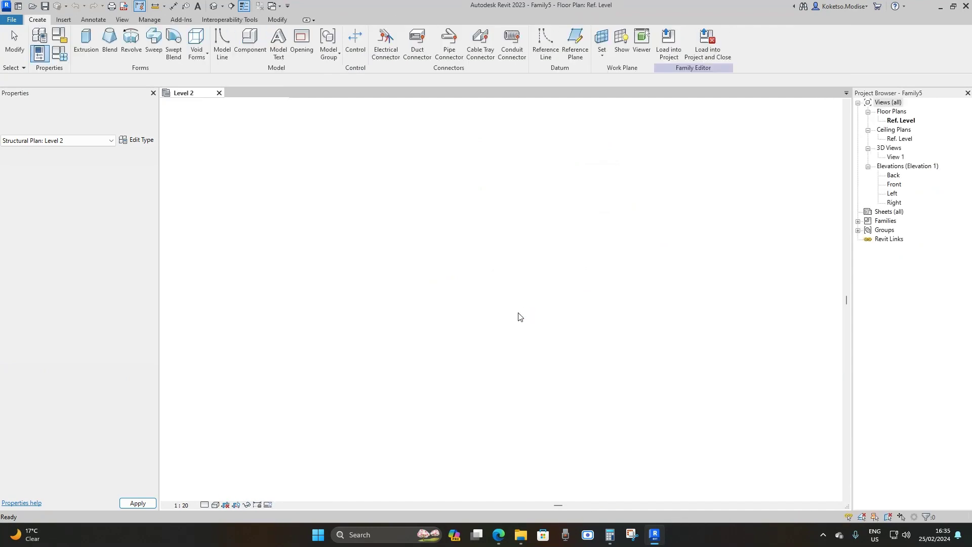
Step: Delete the template's default beam extrusion and its stick symbol line from the reference level plan
scroll(566, 337, "up", 1)
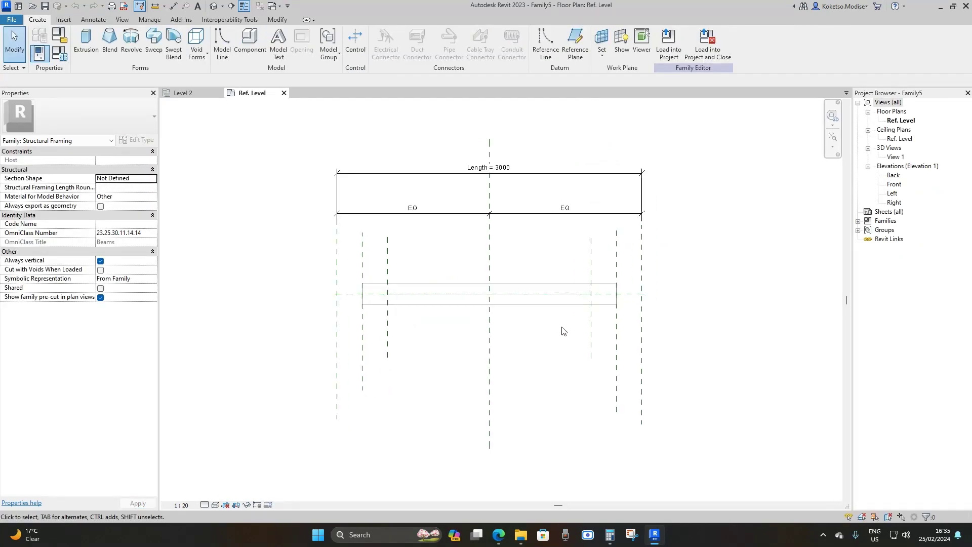
left_click(553, 288)
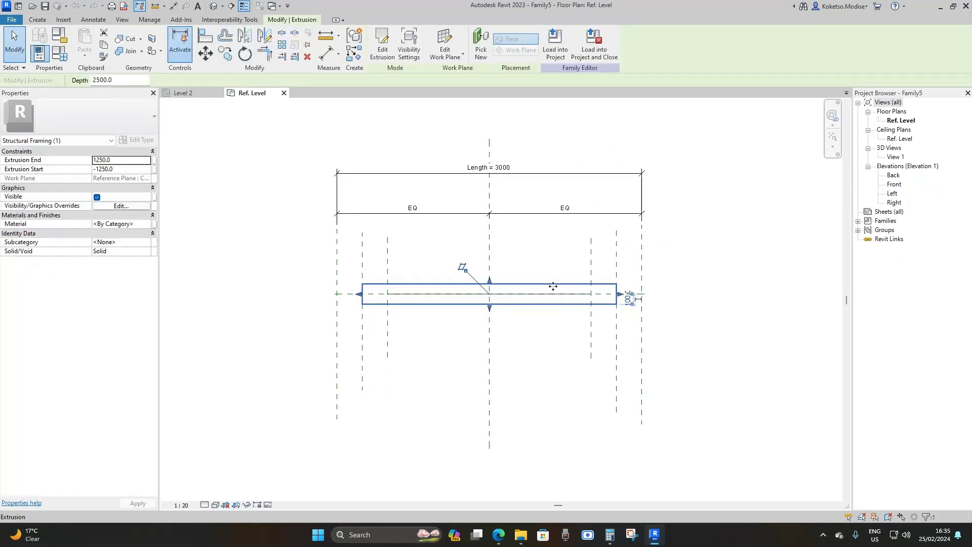
key("Escape")
left_click(551, 294)
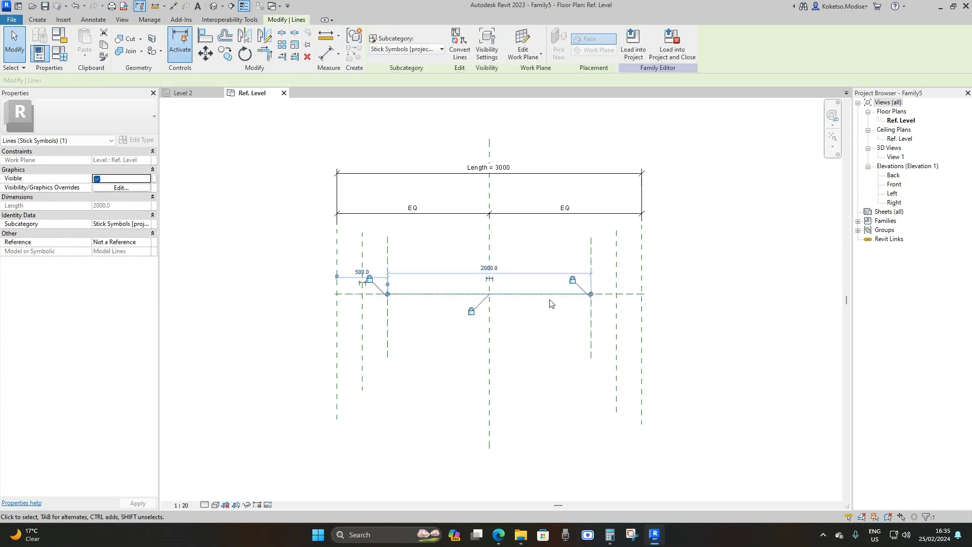
key("Delete")
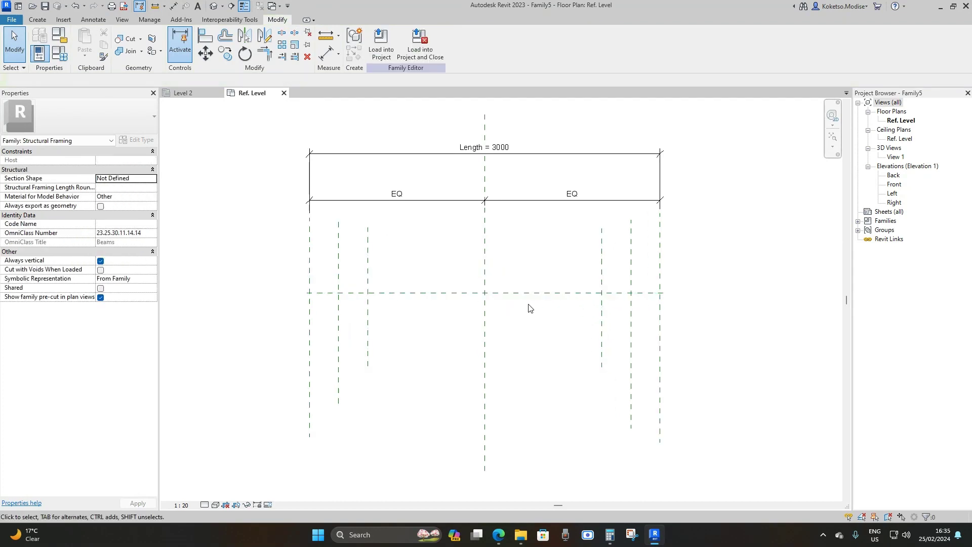
Step: Delete the two inner reference planes at each end of the beam, keeping the Left, Right and centre planes
left_click_drag(595, 283, 564, 282)
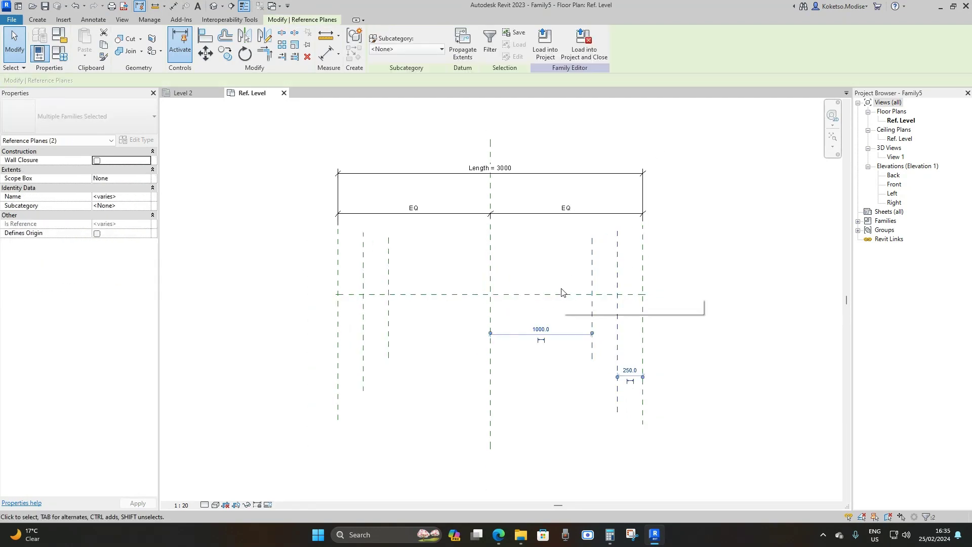
key("Delete")
left_click_drag(412, 252, 359, 256)
key("Delete")
scroll(388, 269, "up", 1)
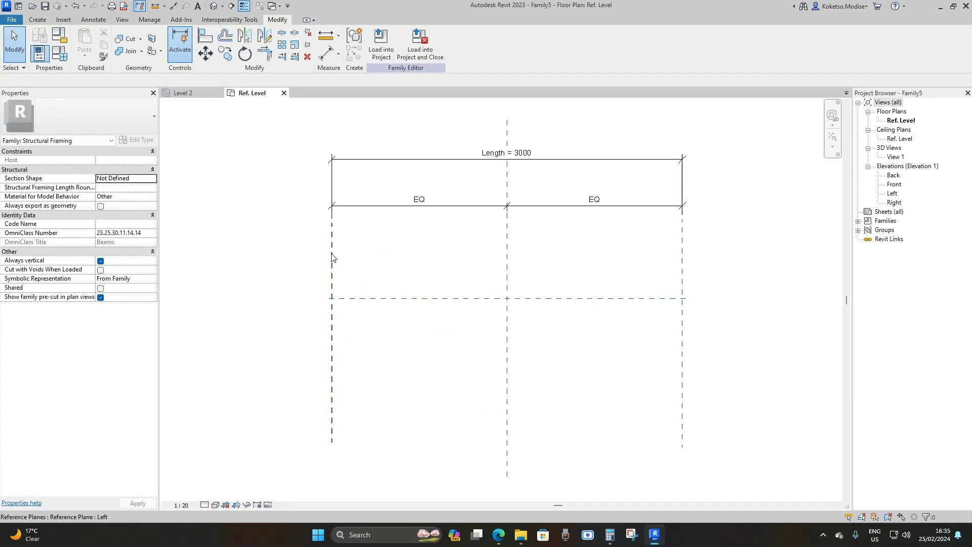
left_click(332, 256)
left_click(682, 256)
scroll(545, 273, "down", 1)
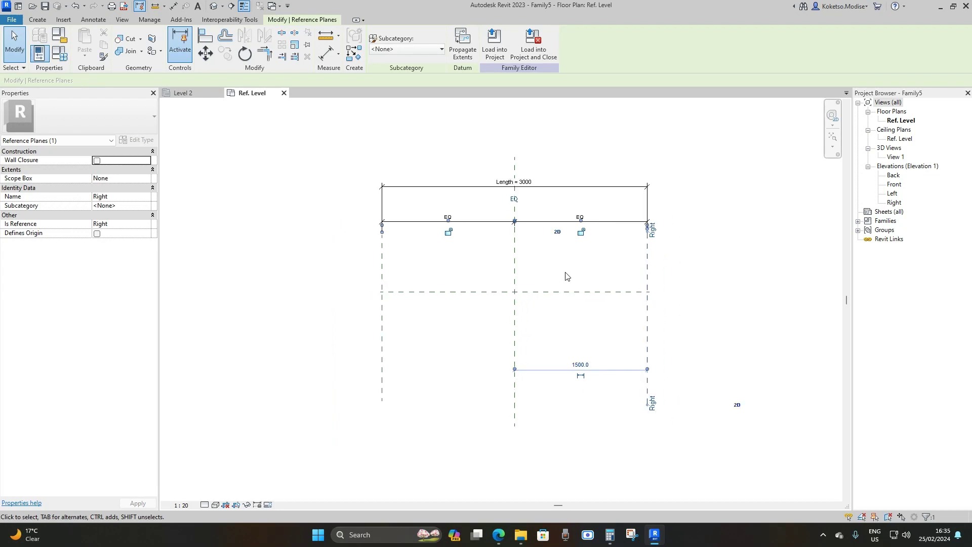
key("Escape")
scroll(622, 268, "up", 1)
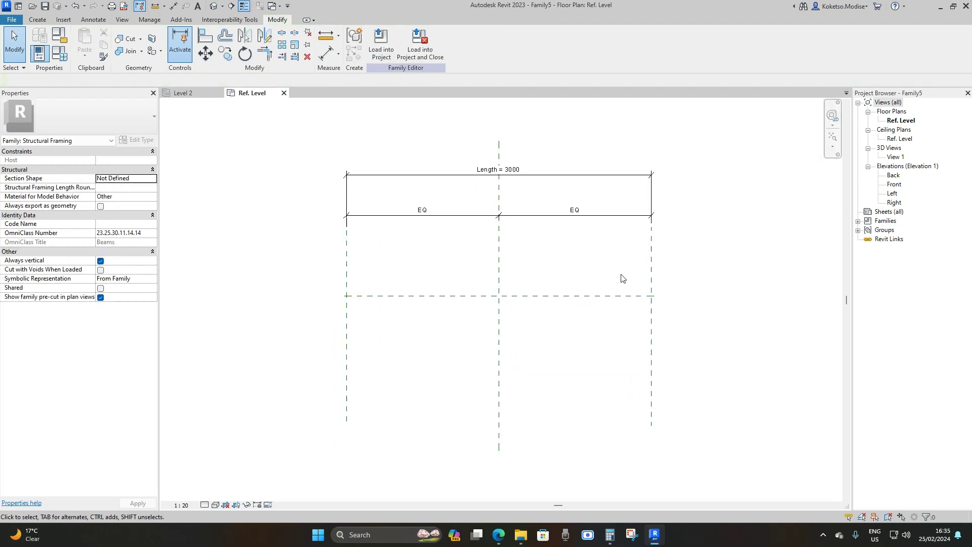
Step: Start an extrusion in the Left elevation with Reference Plane : Left as its work plane
double_click(893, 194)
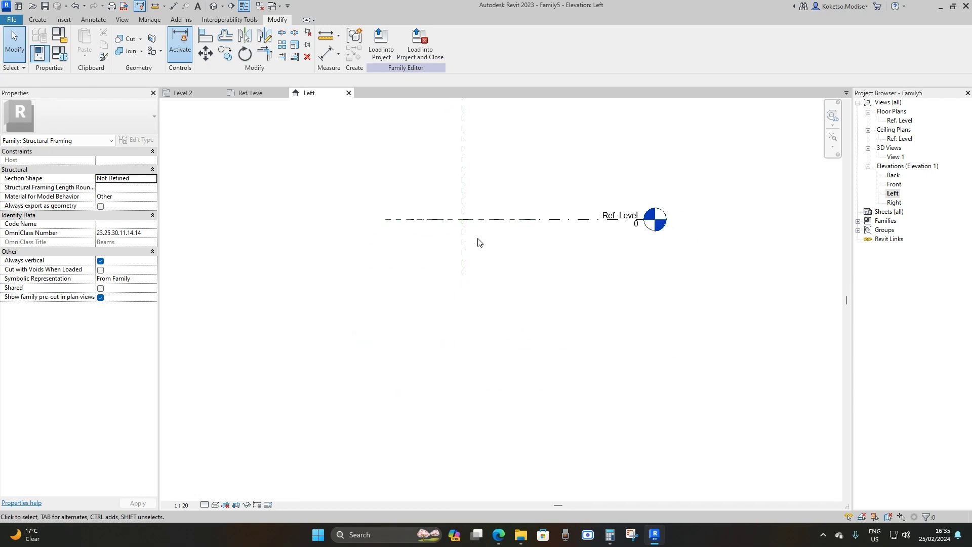
left_click(39, 20)
left_click(86, 43)
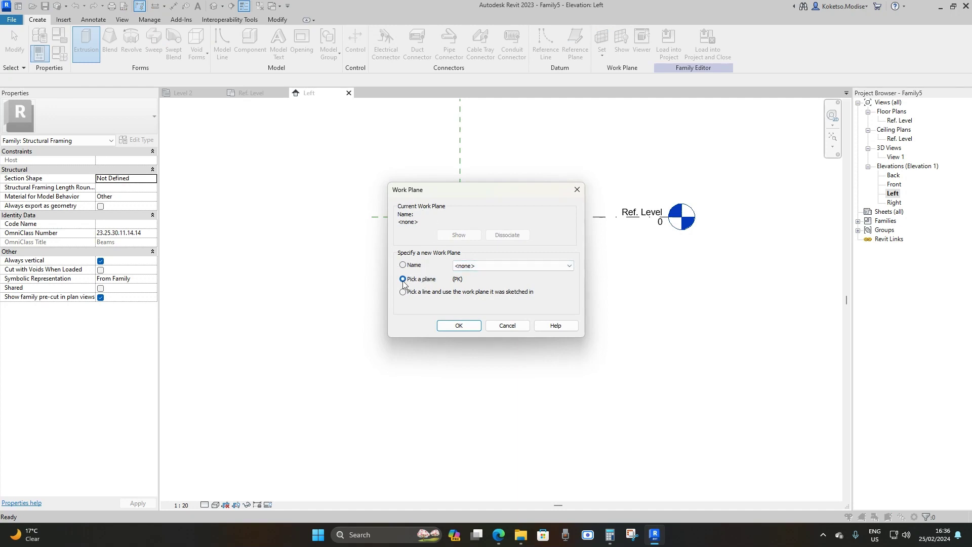
left_click(462, 265)
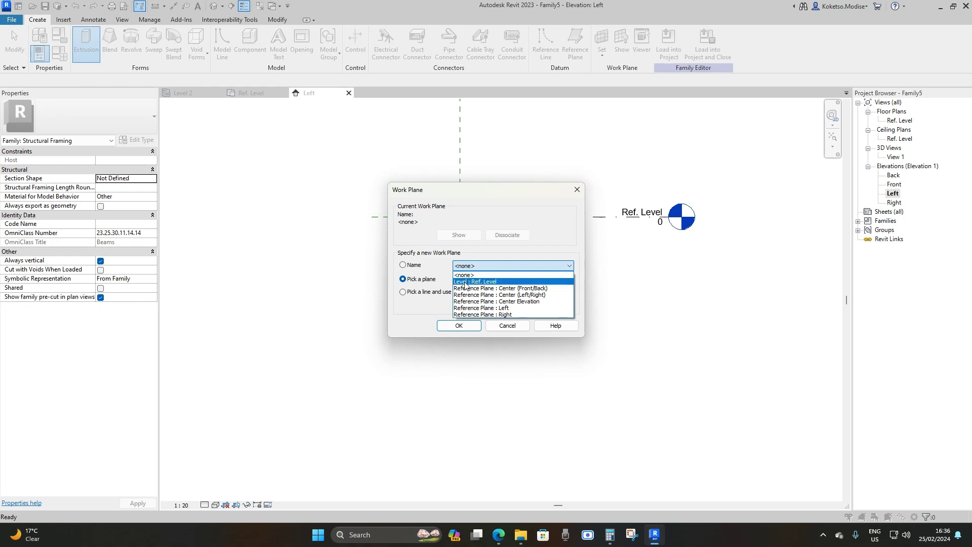
left_click(516, 308)
left_click(459, 327)
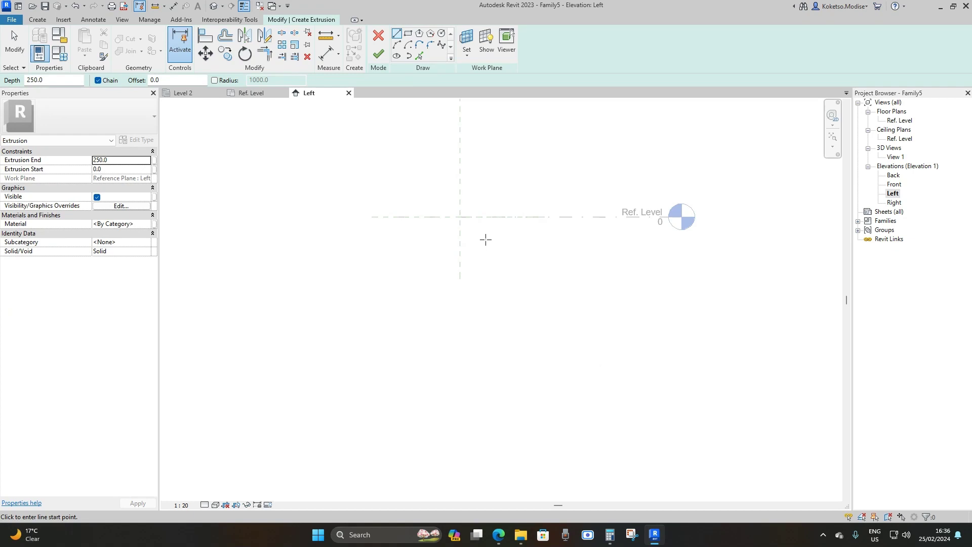
Step: From the intersection of the centre plane and Ref. Level, sketch a 3000 mm line leftward and a 400 mm line upward
middle_click_drag(481, 236, 499, 234)
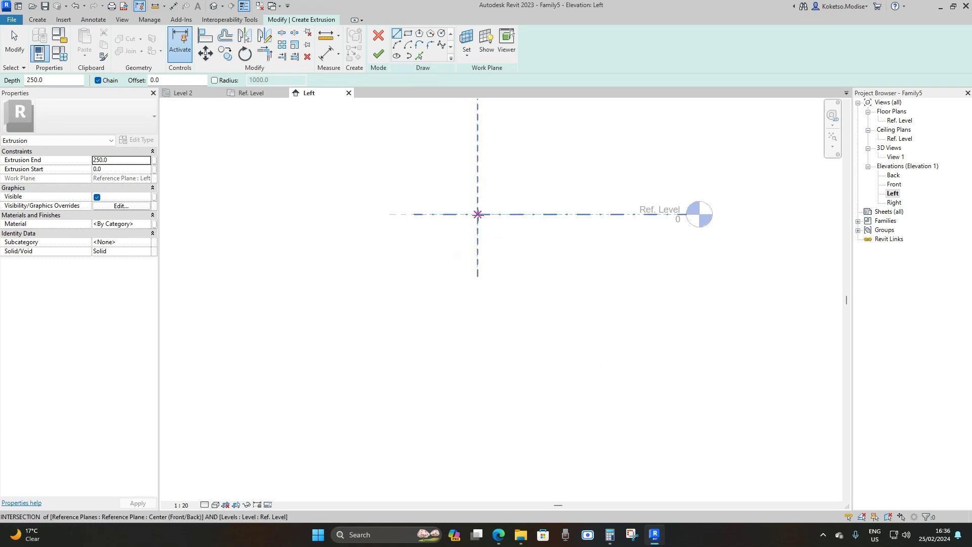
left_click(477, 215)
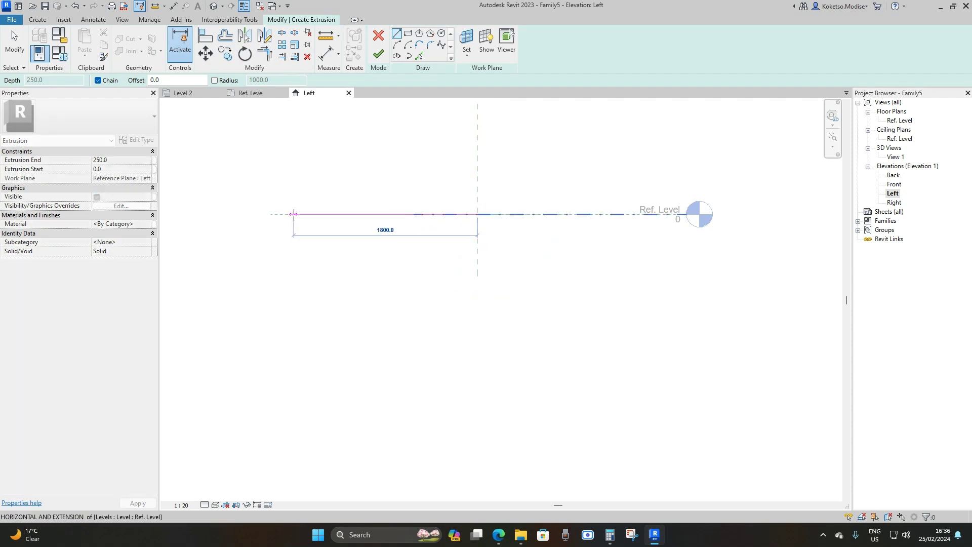
type("3000")
key("Return")
middle_click_drag(240, 192, 427, 217)
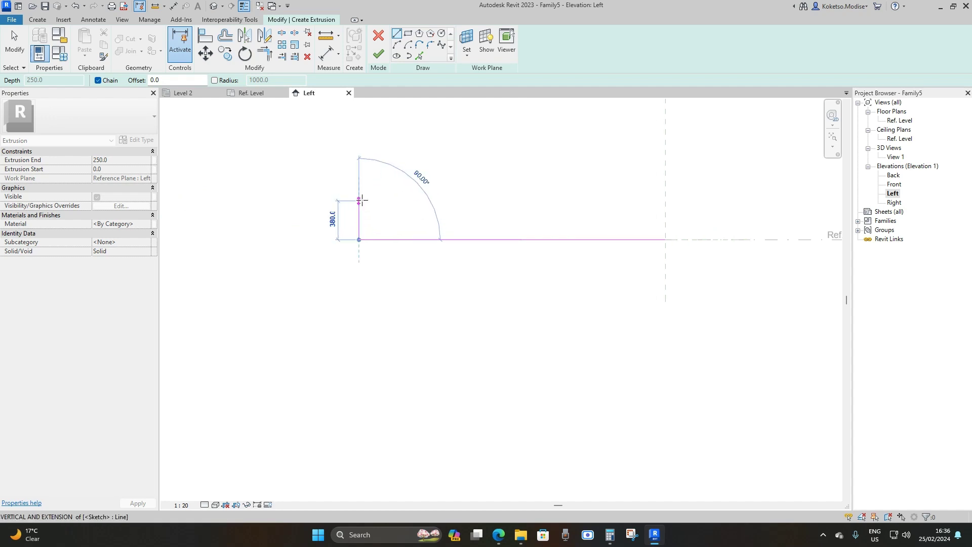
type("400")
key("Return")
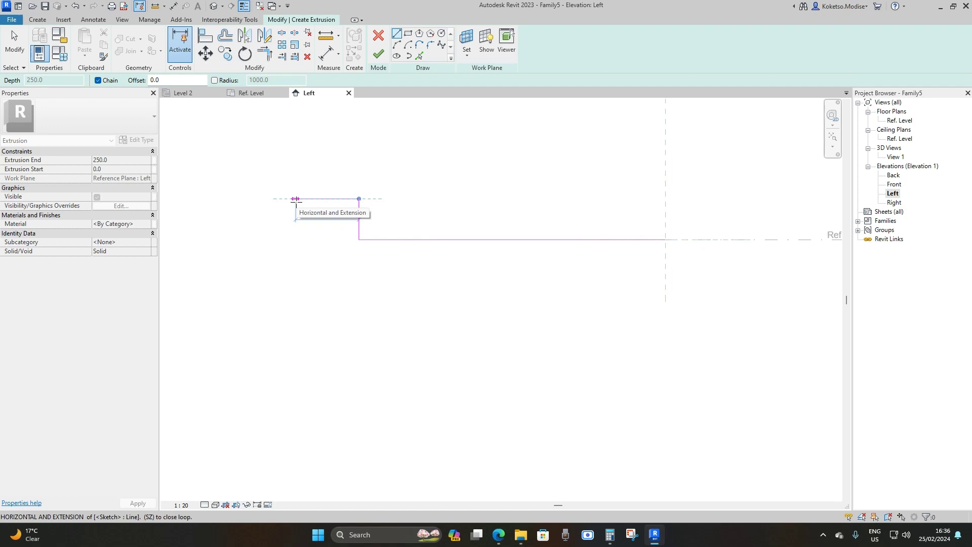
Step: Continue the profile with a 500 mm line leftward and a 45° diagonal about 566 mm long down to the reference level
type("500")
key("Return")
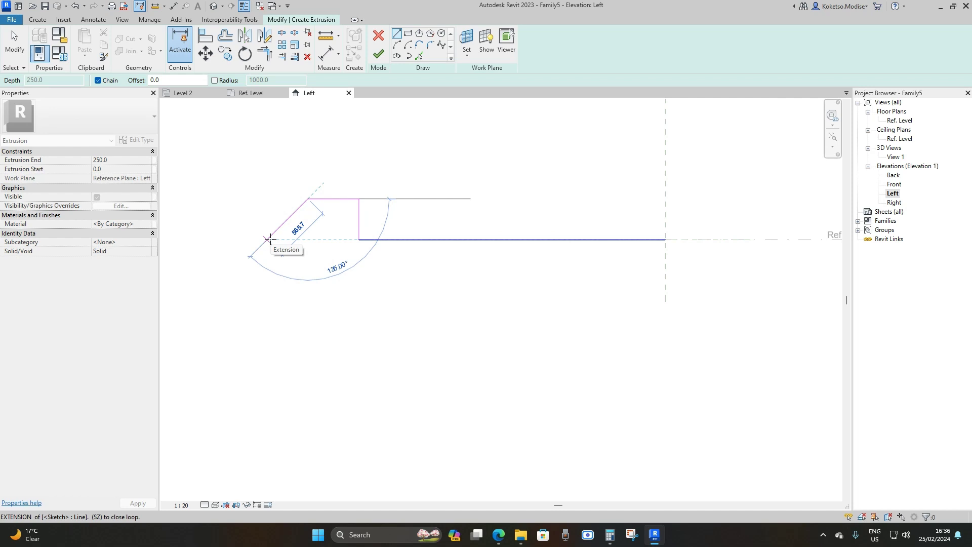
left_click(268, 239)
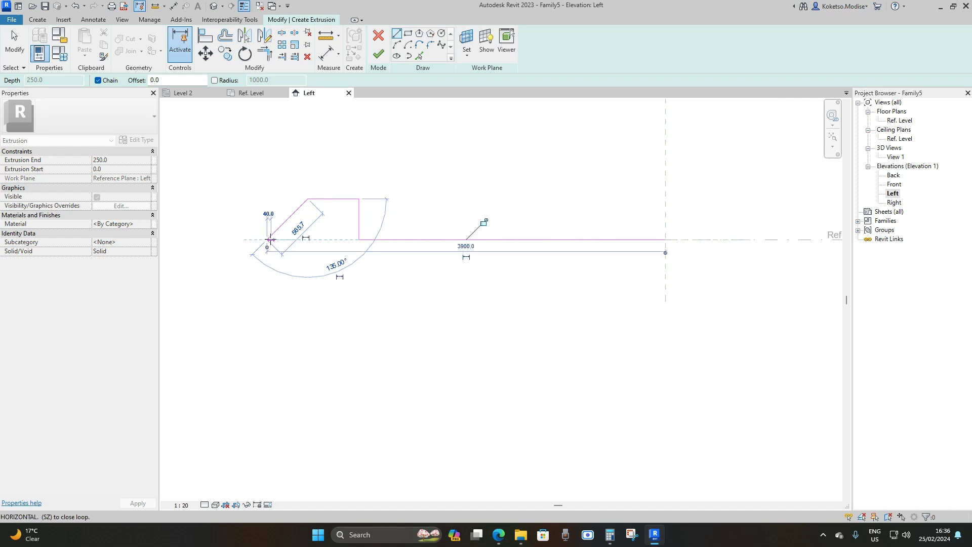
key("Escape")
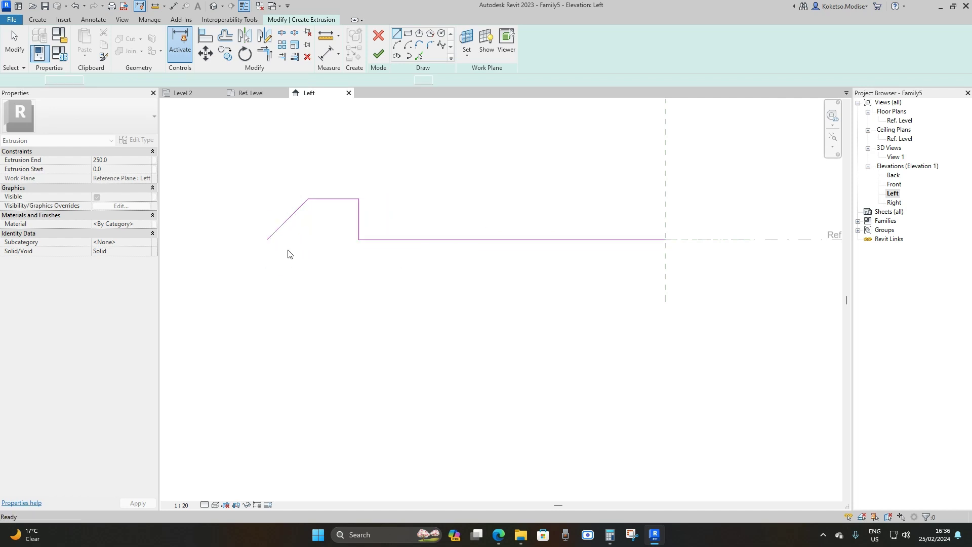
key("Escape")
Step: Sketch a separate 500 mm horizontal line leftward from the centre plane, about 1960 mm below the reference level
scroll(313, 230, "down", 3)
middle_click_drag(377, 256, 360, 199)
scroll(360, 203, "up", 2)
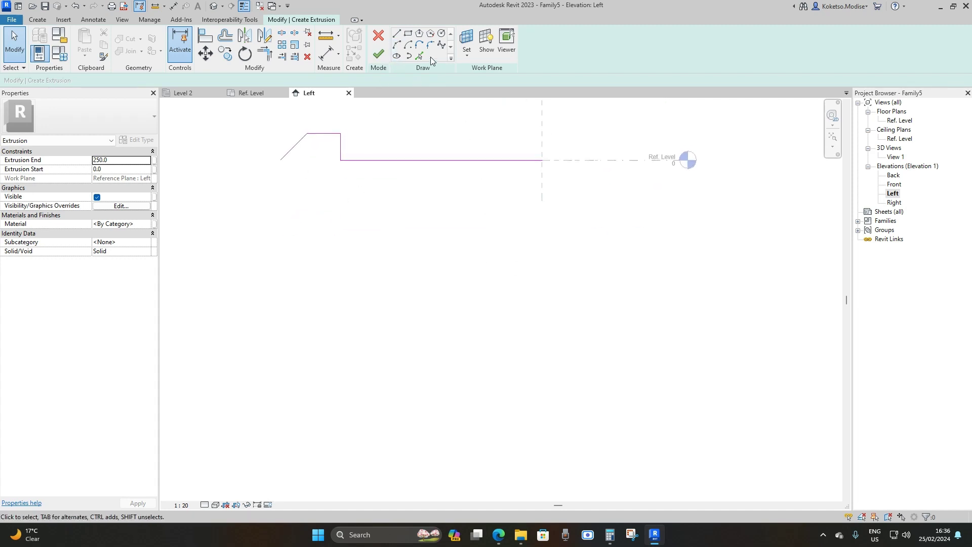
left_click(397, 34)
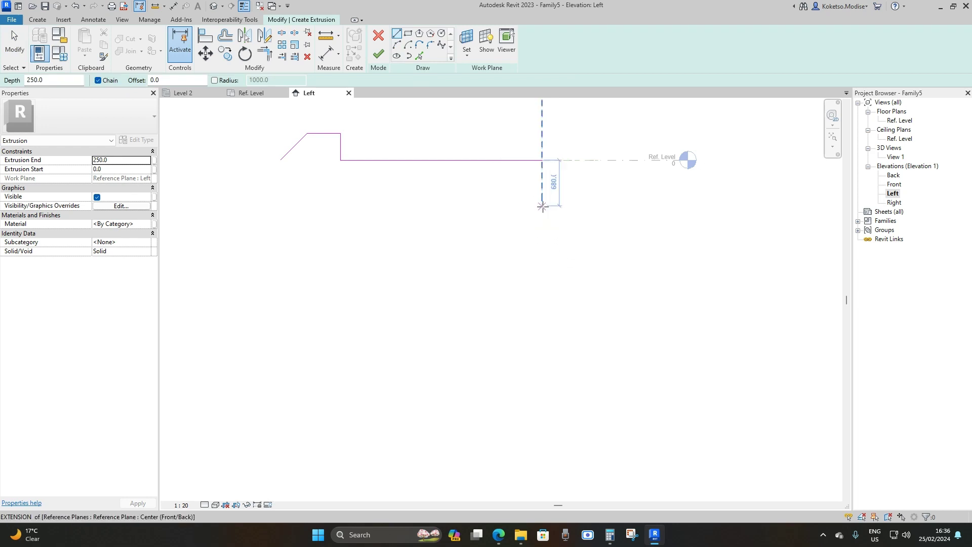
middle_click_drag(549, 227, 540, 252)
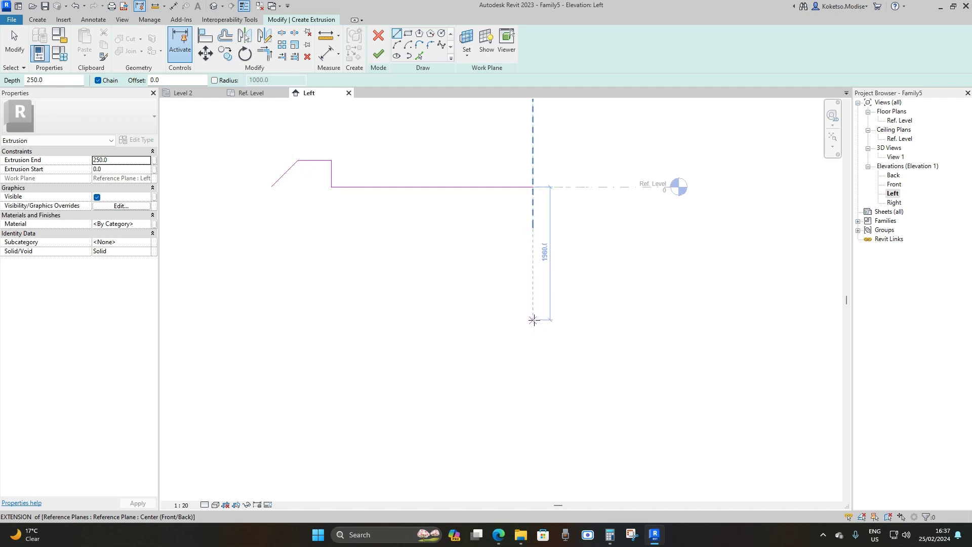
left_click(533, 321)
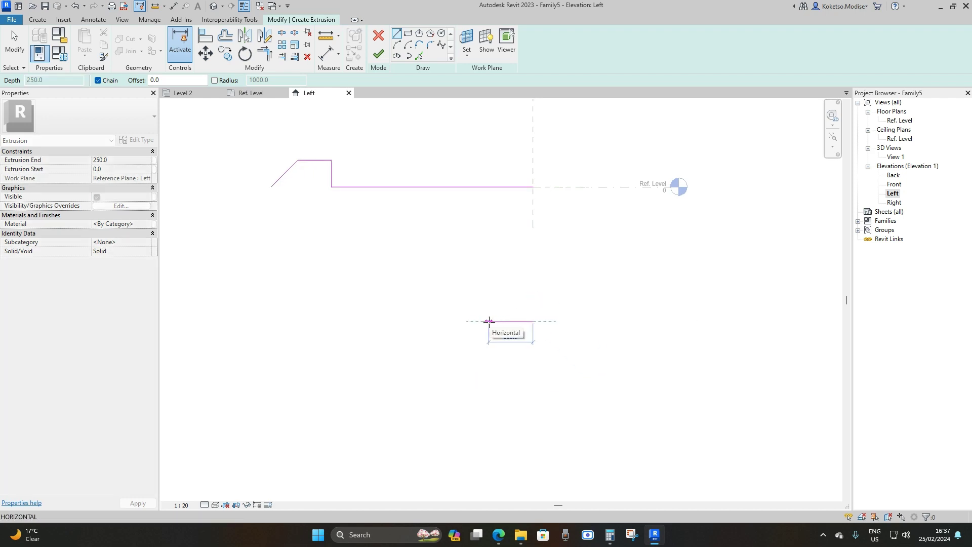
type("500")
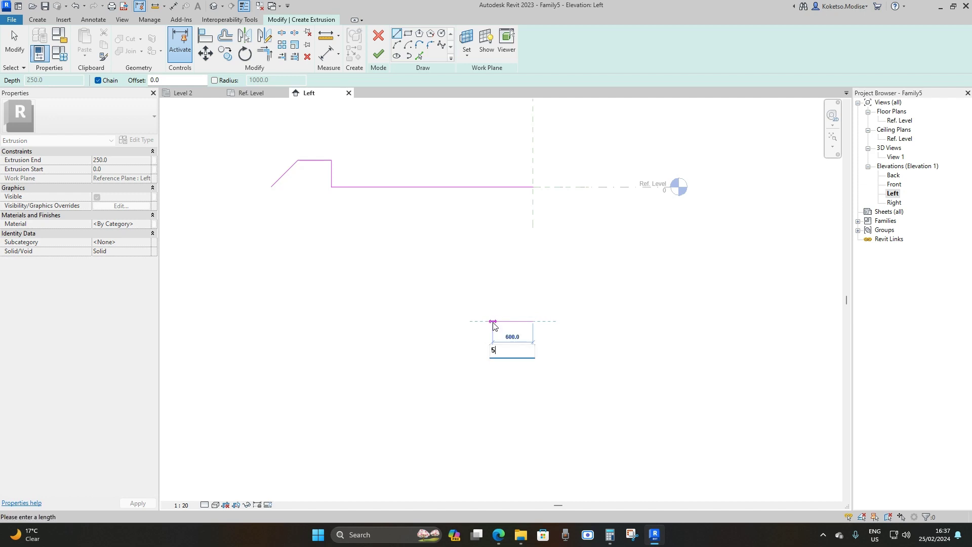
key("Return")
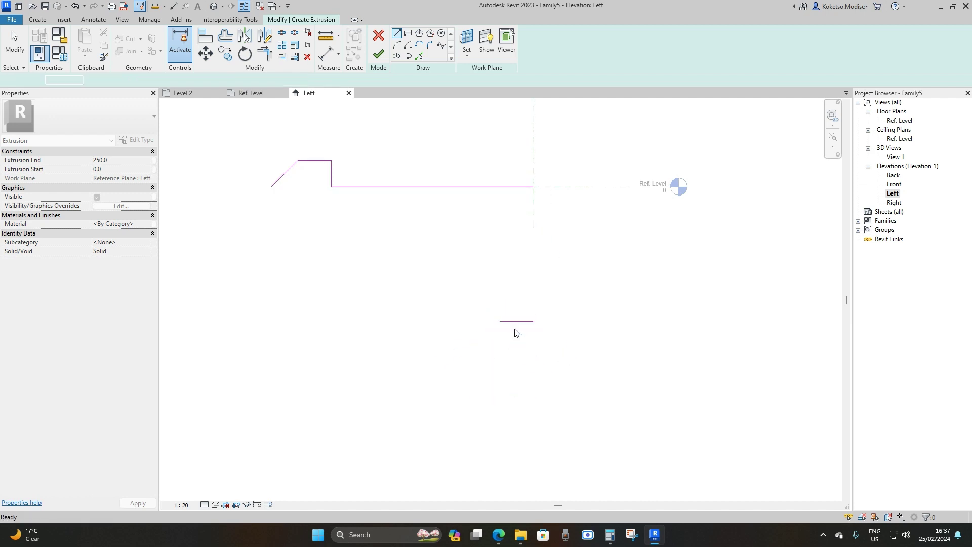
key("Escape")
key("Escape")
Step: Draw a start-end-radius arc, about 3890 mm radius, from the diagonal's lower end to the short bottom line's outer end, tangent to that line
scroll(388, 148, "up", 1)
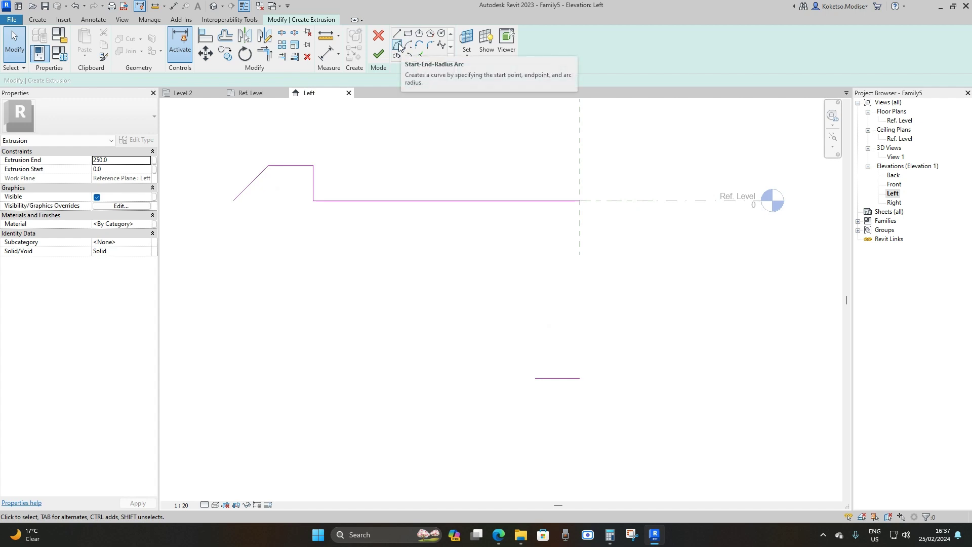
left_click(398, 45)
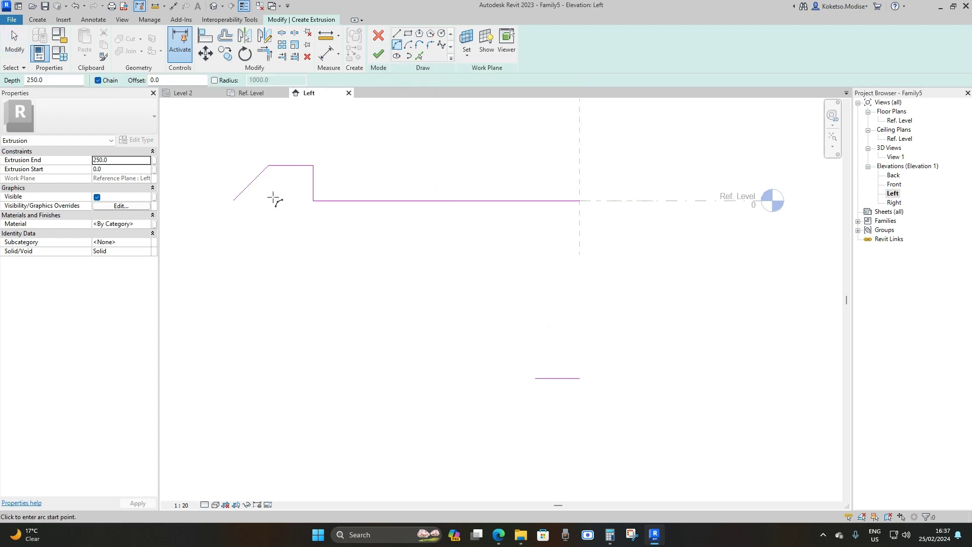
left_click(233, 201)
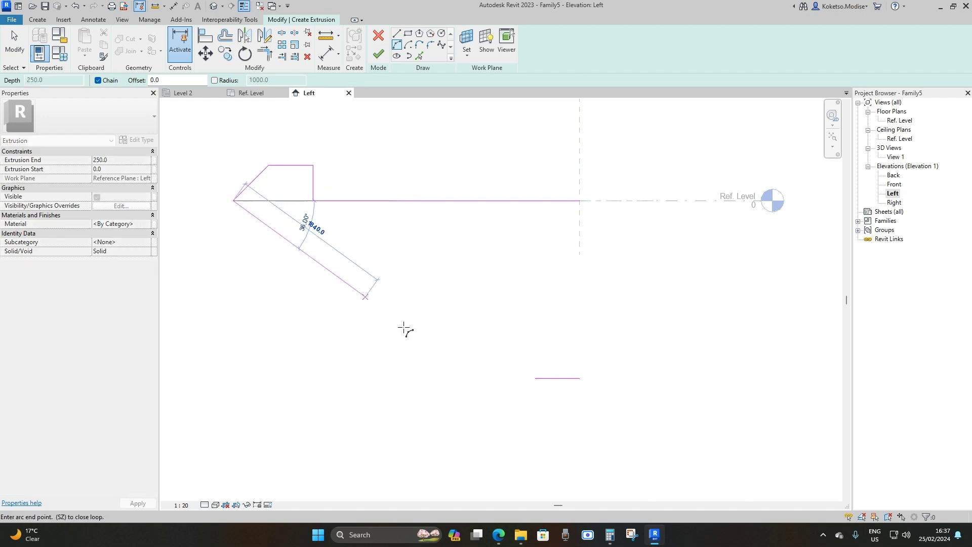
left_click(535, 377)
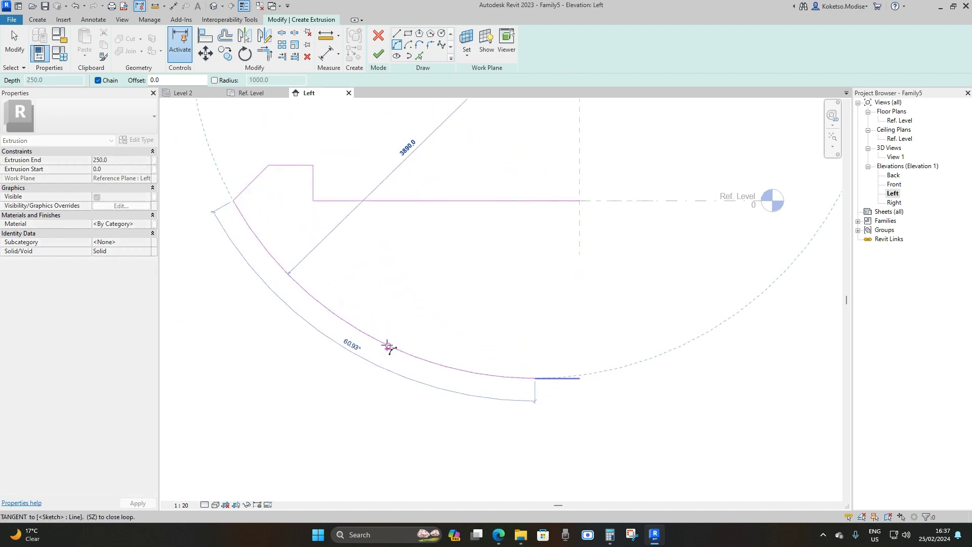
middle_click_drag(339, 337, 394, 332)
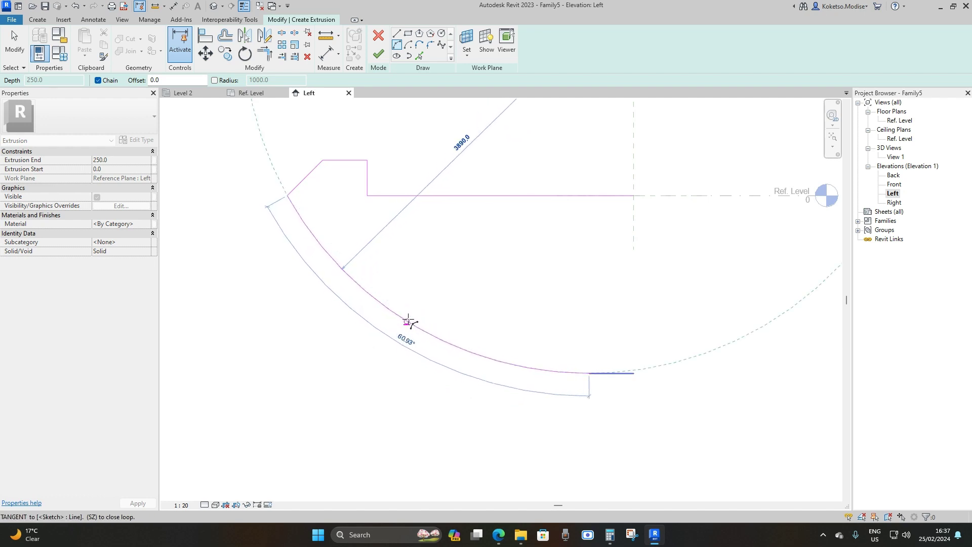
left_click(429, 337)
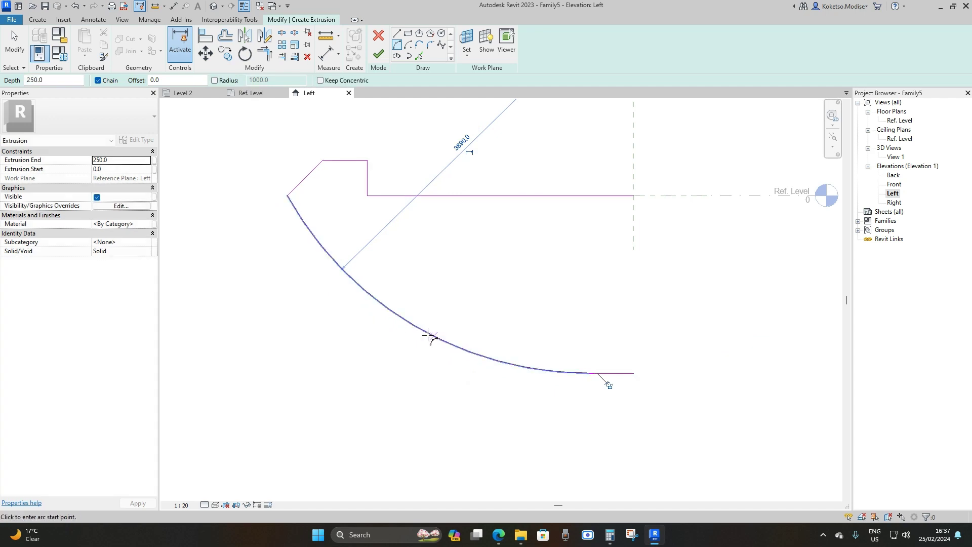
key("Escape")
key("Escape")
Step: Mirror all six half-profile sketch lines about the Center (Front/Back) reference plane, keeping the originals
scroll(413, 276, "down", 2)
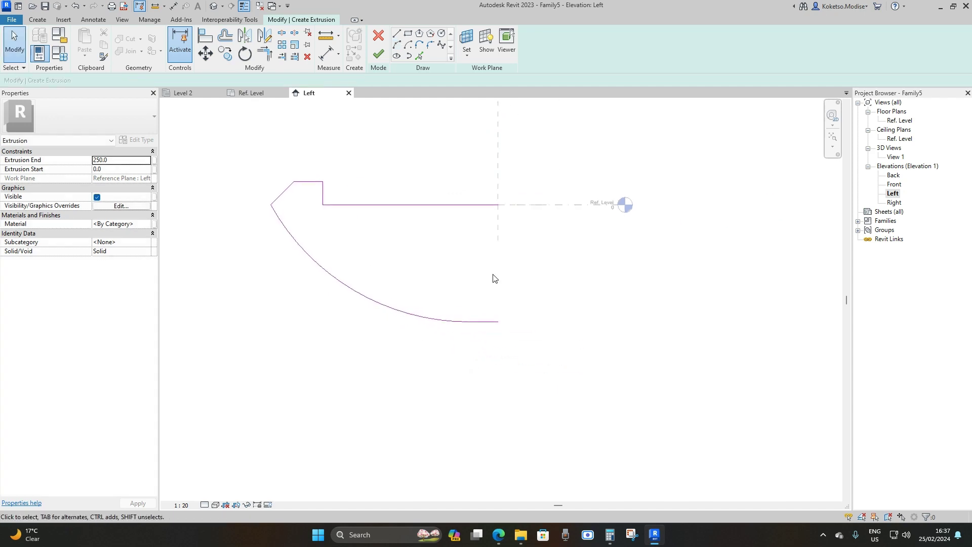
scroll(478, 260, "down", 1)
left_click_drag(554, 135, 245, 400)
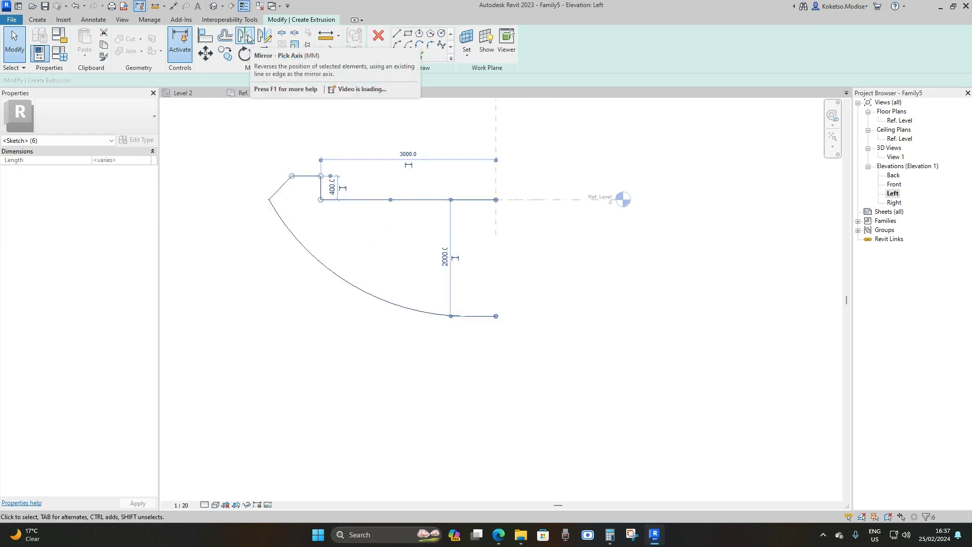
left_click(246, 36)
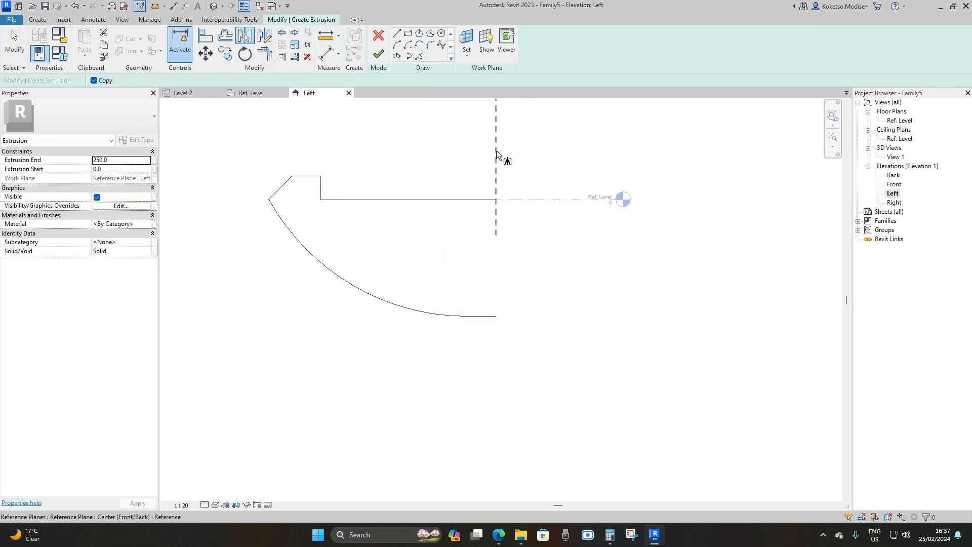
left_click(497, 156)
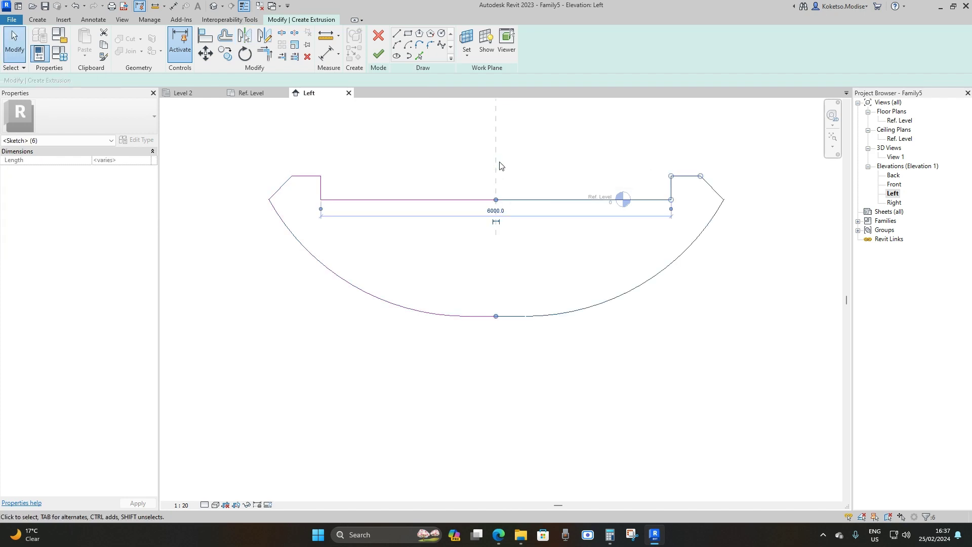
left_click(594, 238)
scroll(567, 210, "up", 1)
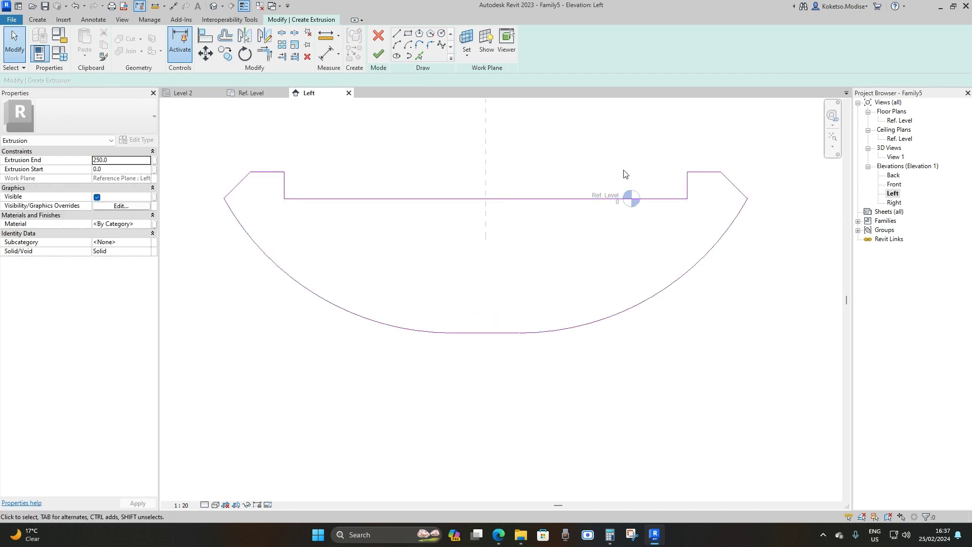
Step: Delete the mirrored half of the deck line on Ref. Level and extend the original half across to the opposite upstand
left_click(590, 200)
left_click(522, 238)
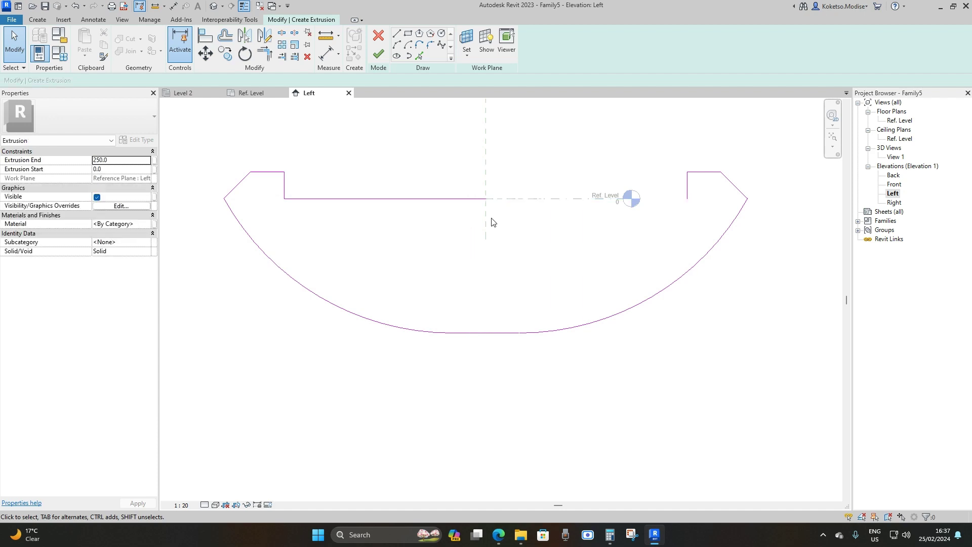
left_click(476, 198)
left_click_drag(476, 199, 653, 198)
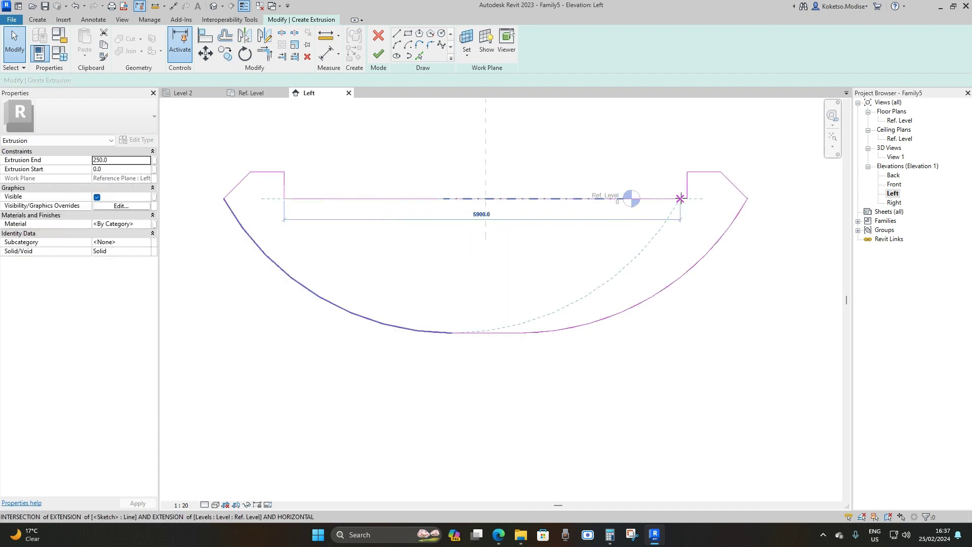
left_click(473, 343)
Step: Replace the two bottom line halves with one by deleting the mirrored half and extending the original to the opposite arc
scroll(473, 339, "up", 2)
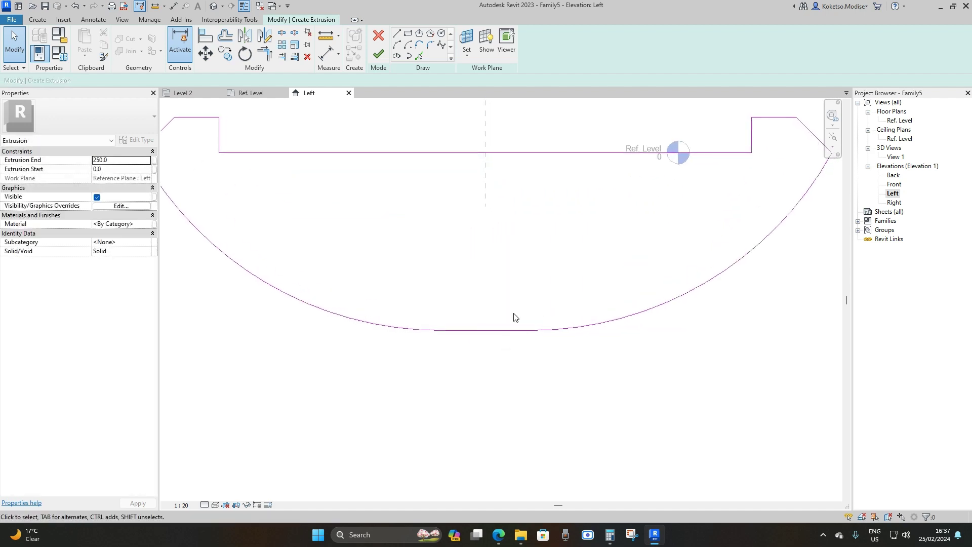
left_click(506, 332)
left_click(500, 363)
left_click(420, 329)
left_click_drag(486, 330, 521, 330)
left_click(532, 334)
left_click(532, 369)
scroll(479, 353, "down", 2)
scroll(458, 317, "up", 1)
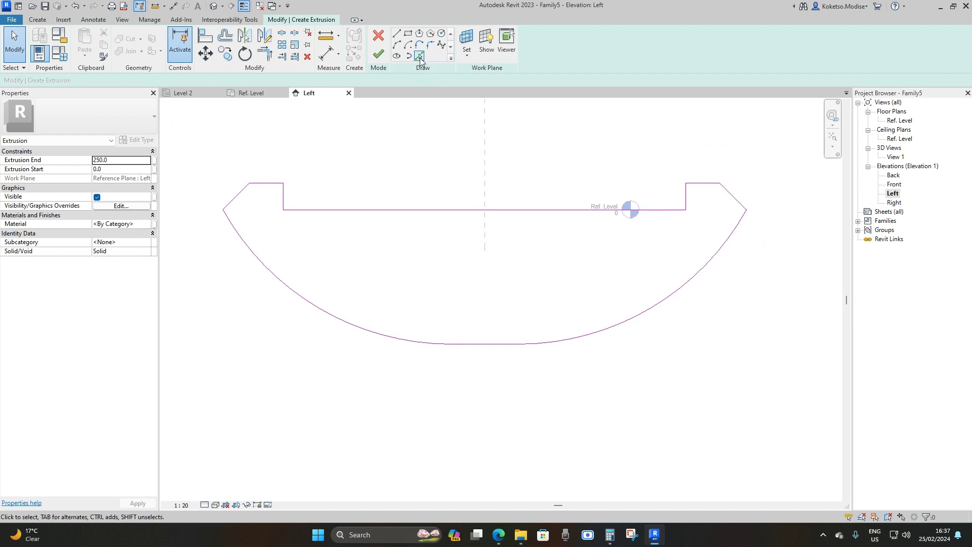
Step: Offset the deck line, both arcs and the bottom line 250 mm inward using Pick Lines
left_click(419, 57)
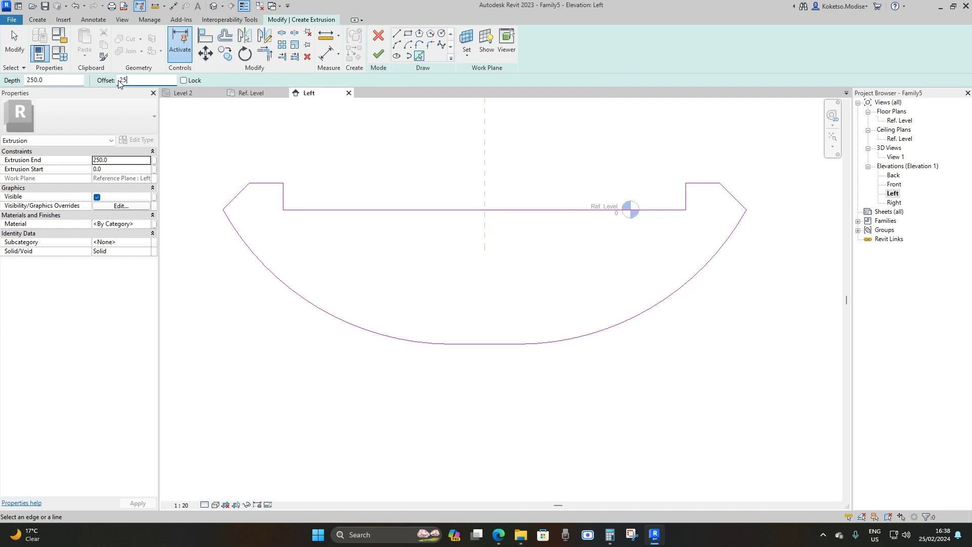
left_click(352, 222)
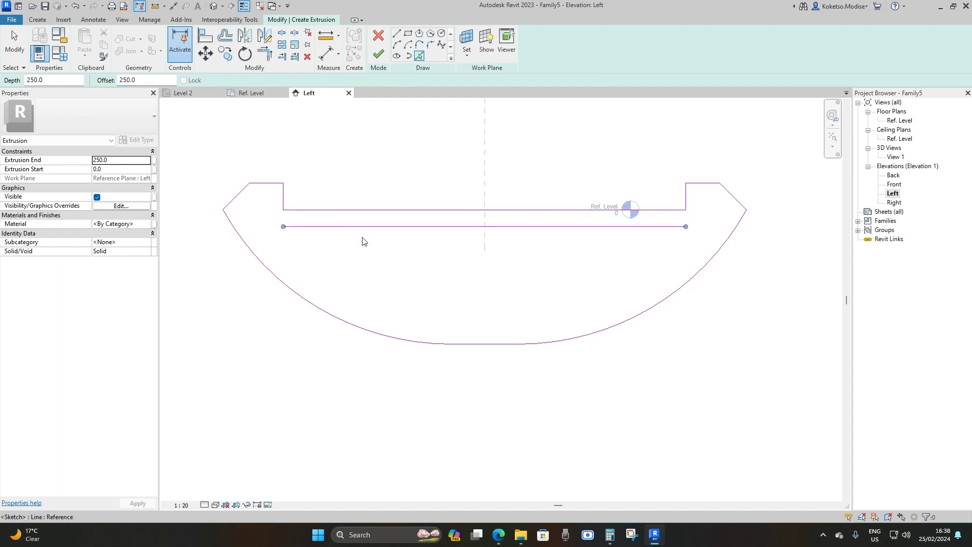
left_click(291, 287)
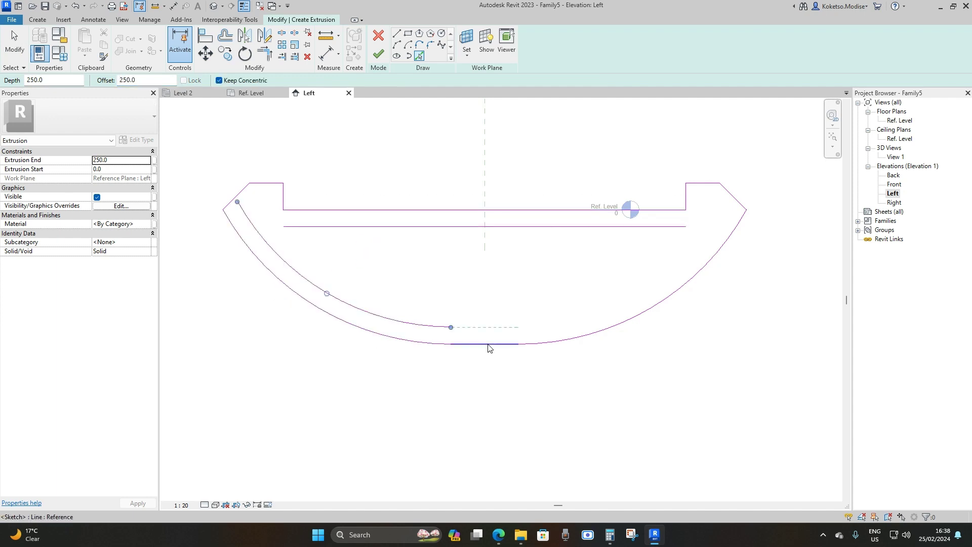
left_click(487, 344)
left_click(595, 317)
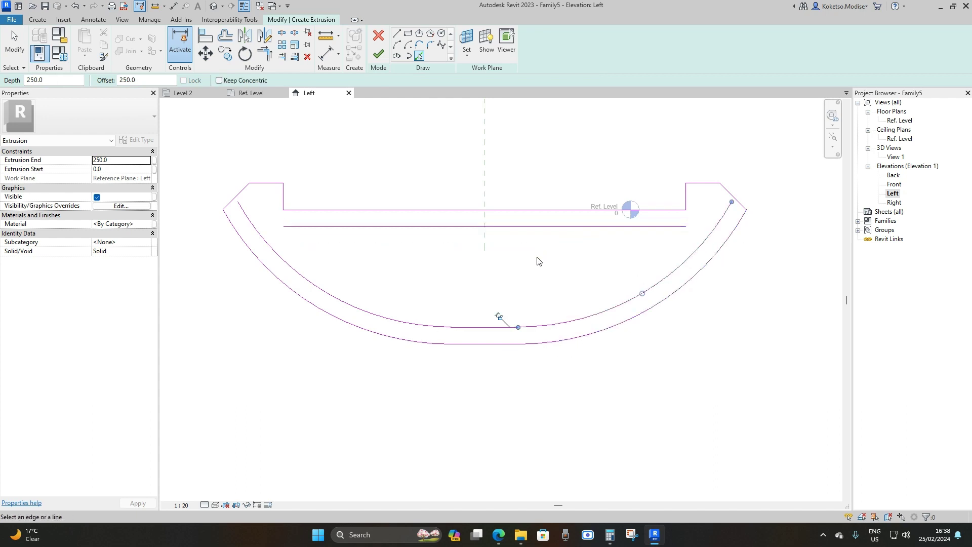
key("Escape")
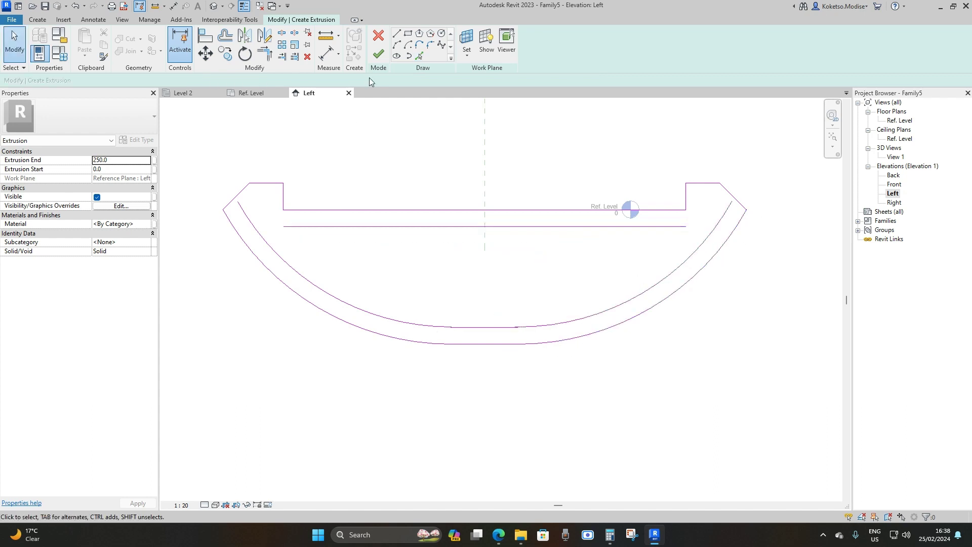
Step: Draw vertical lines from both ends of the offset deck line down to the inner arcs
left_click(396, 34)
left_click(283, 227)
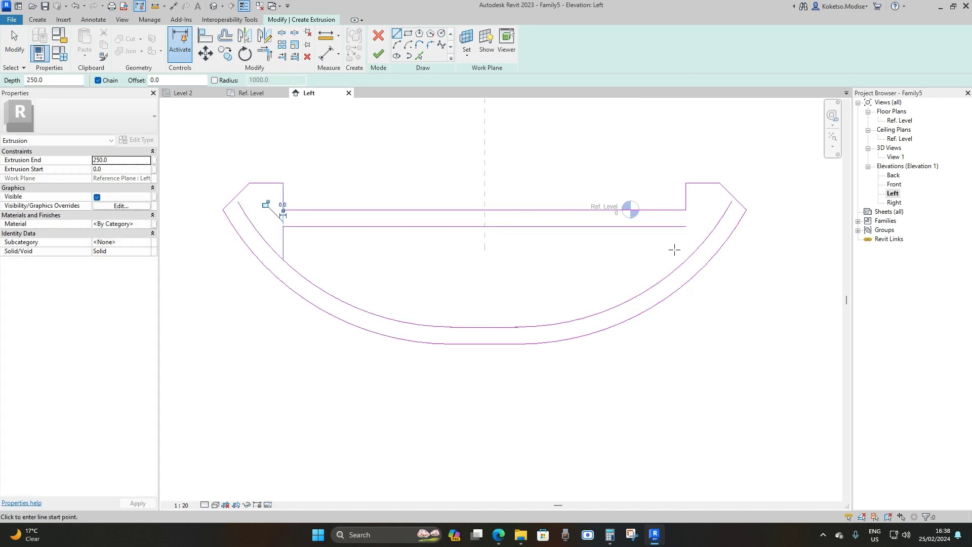
left_click(686, 227)
Step: Draw two 1500 mm vertical lines, 1000 mm apart, from the inner bottom line's ends up to the offset deck line
scroll(505, 321, "up", 1)
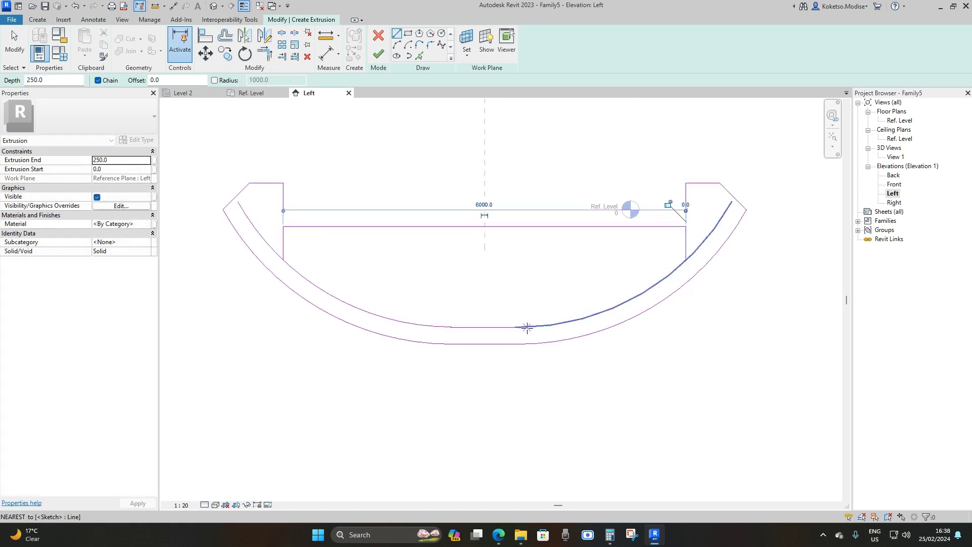
left_click(520, 328)
left_click(521, 212)
key("Escape")
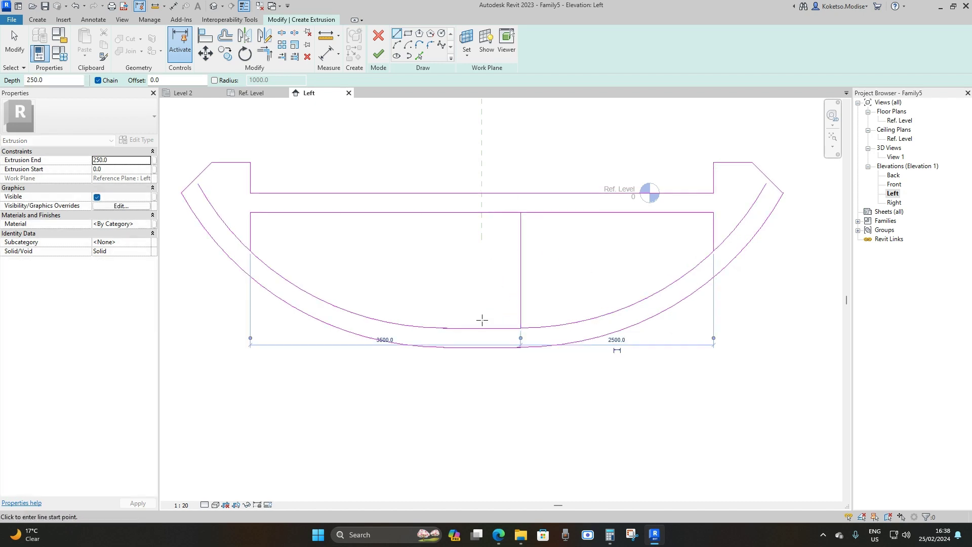
left_click(443, 328)
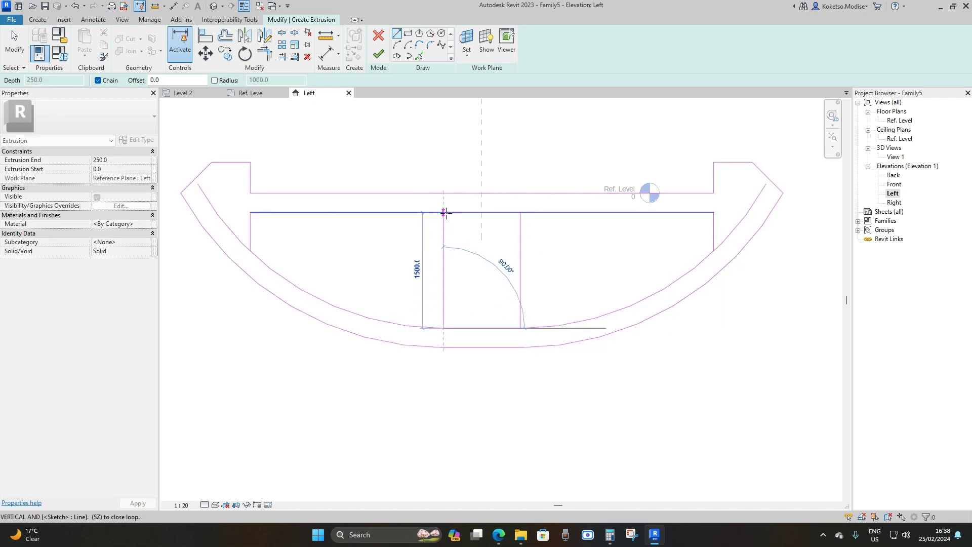
left_click(445, 213)
key("Escape")
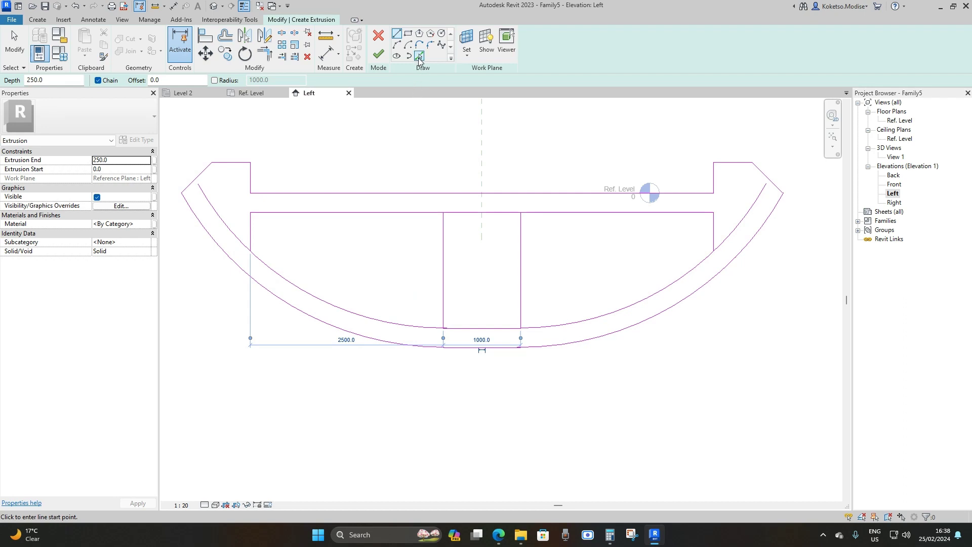
Step: Offset the two central vertical lines 100 mm toward the centre plane to form the webs
left_click(420, 55)
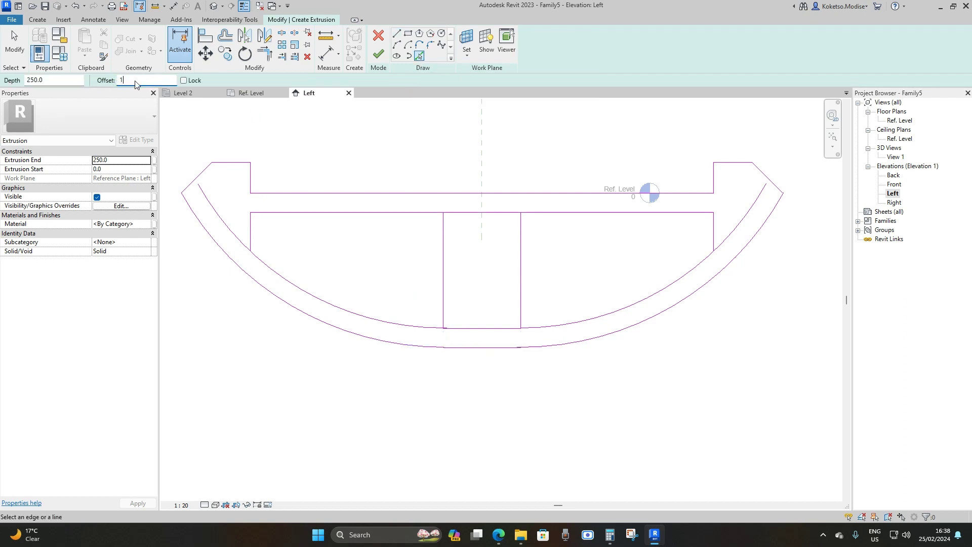
left_click(446, 255)
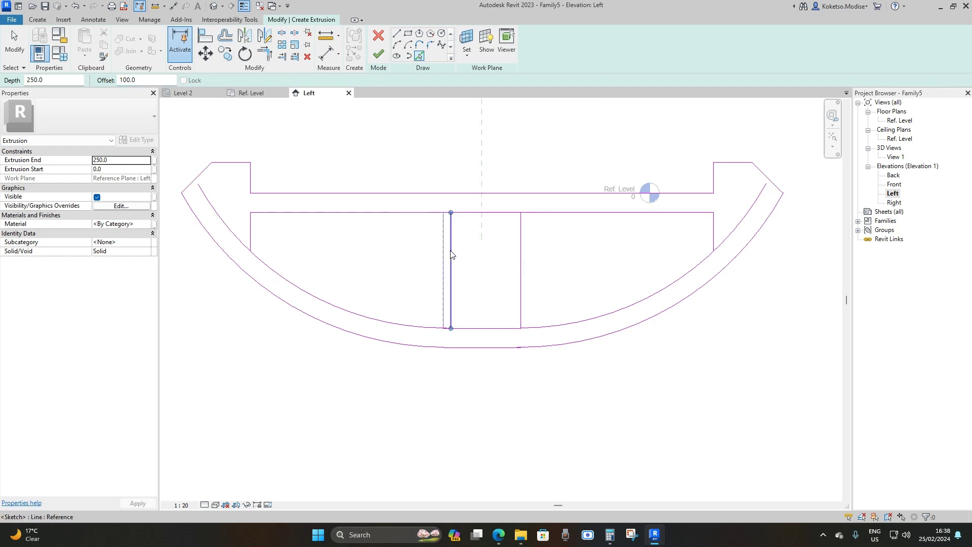
left_click(521, 251)
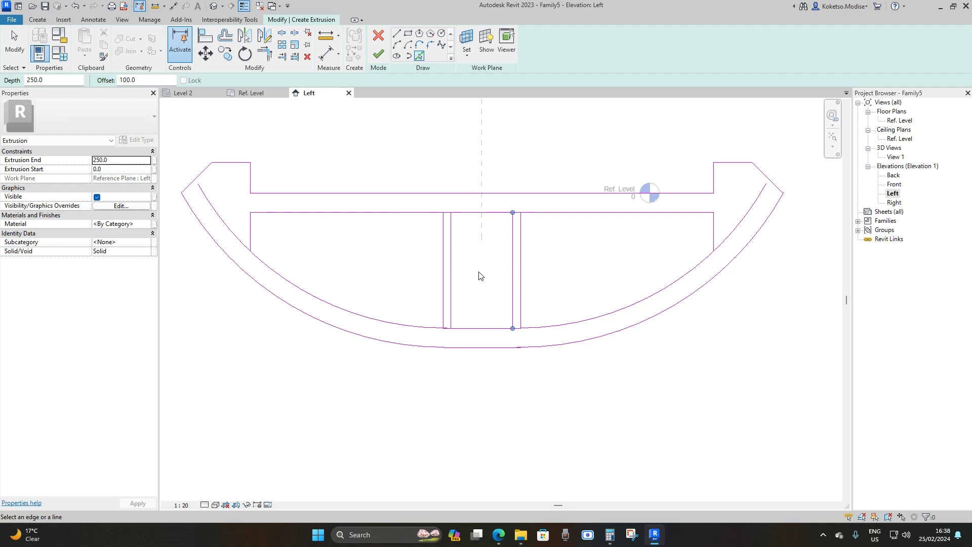
key("Escape")
Step: Split the offset deck line and the inner bottom line where they meet the vertical web lines
scroll(460, 229, "up", 1)
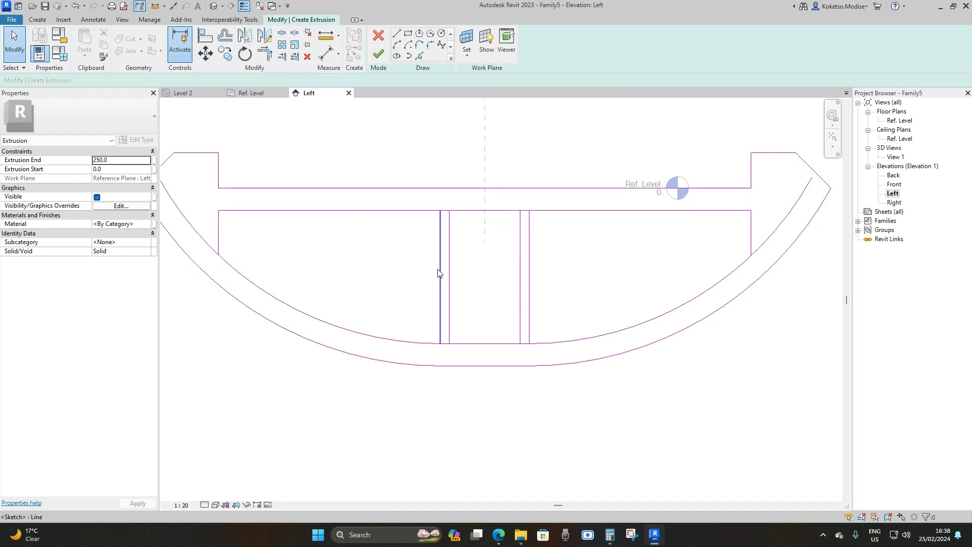
key("s")
key("l")
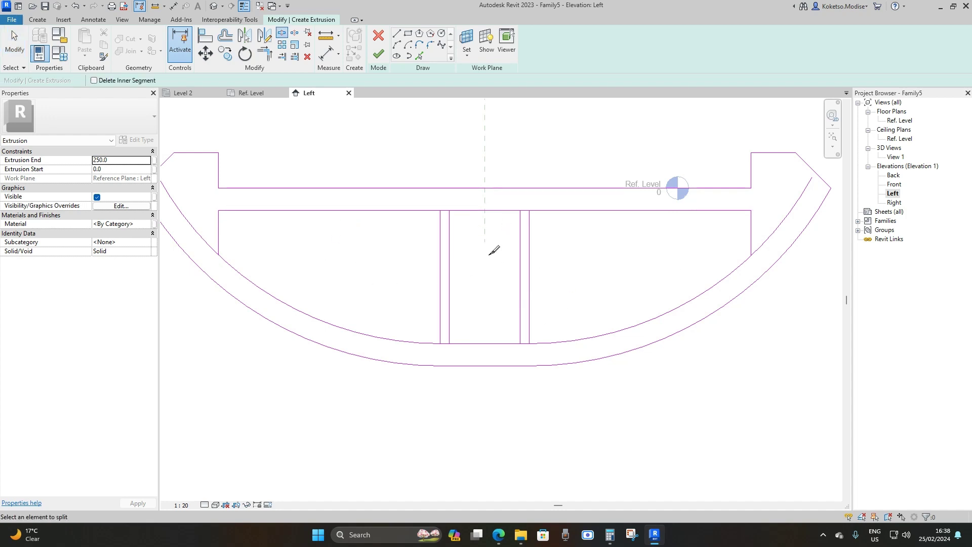
scroll(453, 209, "up", 1)
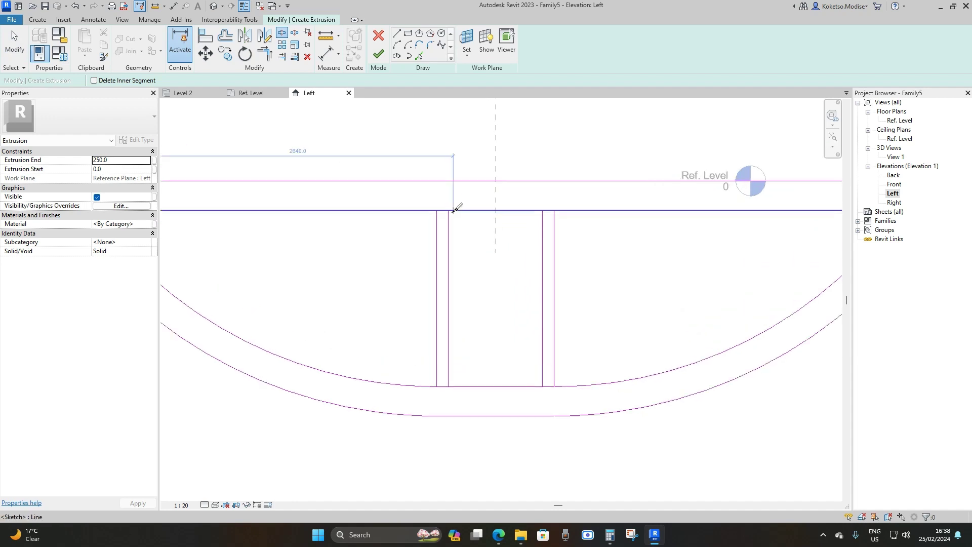
left_click(543, 210)
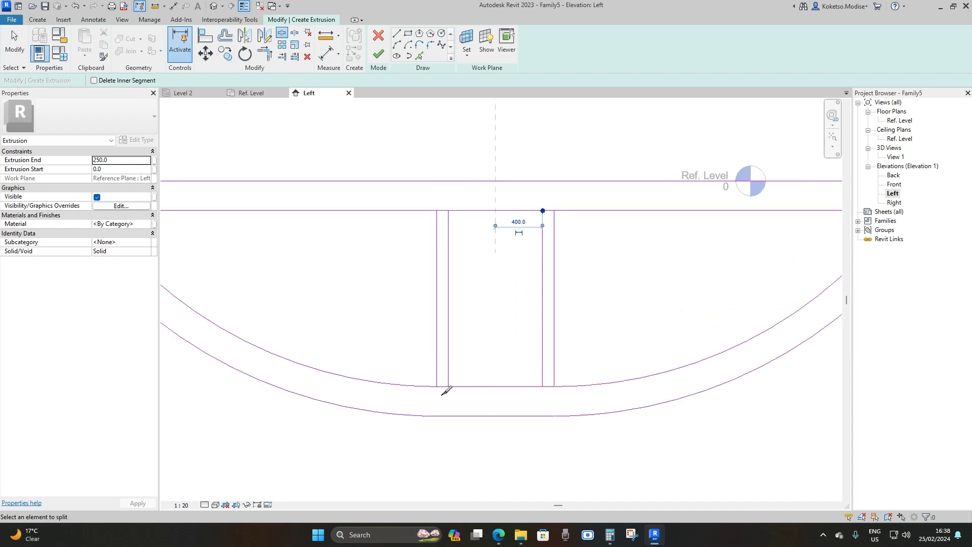
left_click(542, 386)
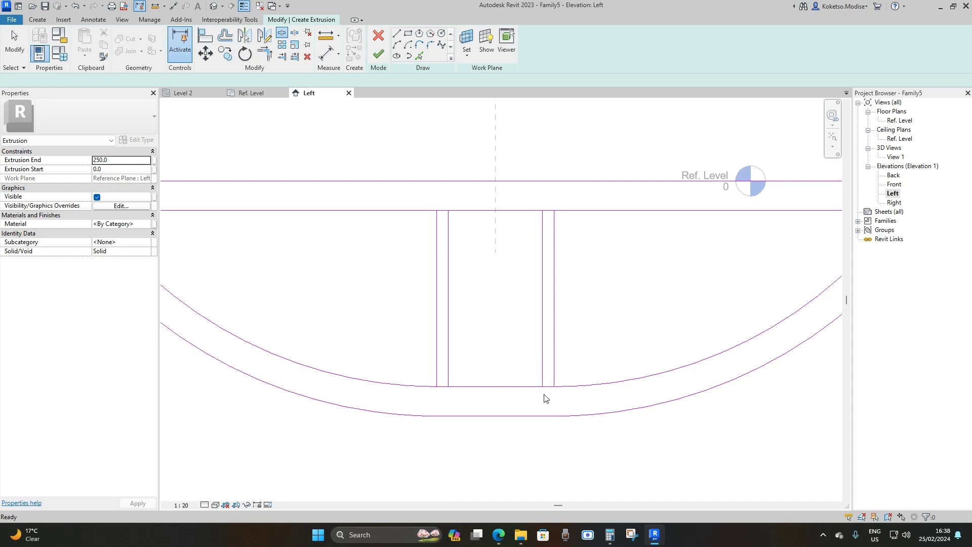
key("Escape")
Step: Delete the short 100 mm segments that close the webs between each pair of vertical lines
left_click(549, 387)
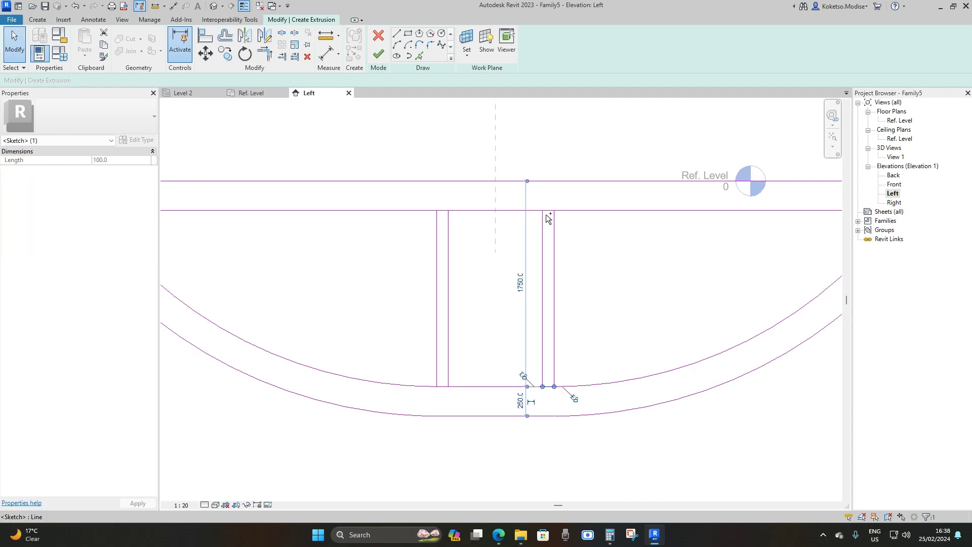
key("Delete")
left_click(507, 399)
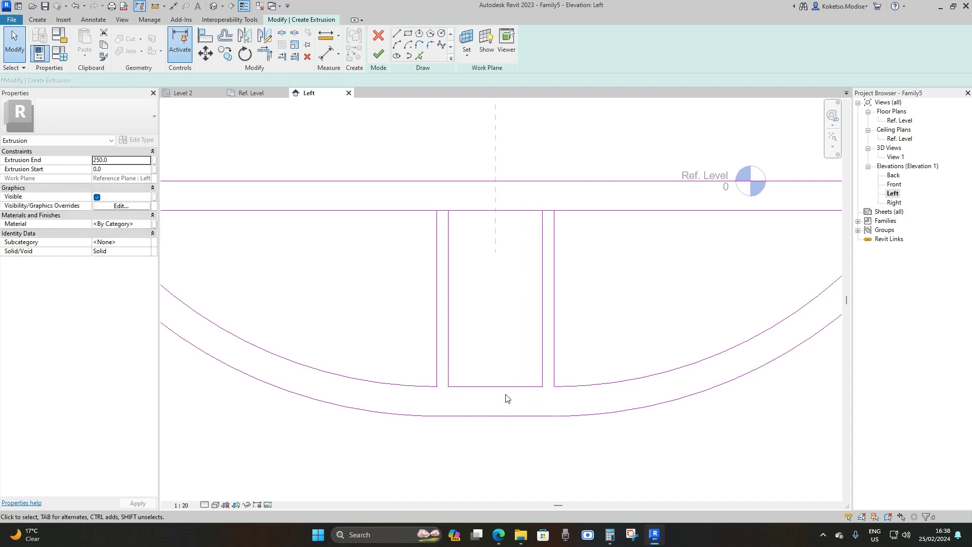
Step: Pull the inner ends of the two side segments of the offset deck line back to the outer web lines
left_click(582, 209)
left_click_drag(581, 208, 554, 210)
left_click(445, 210)
left_click_drag(445, 211, 446, 210)
scroll(458, 246, "down", 2)
key("Escape")
scroll(304, 240, "up", 2)
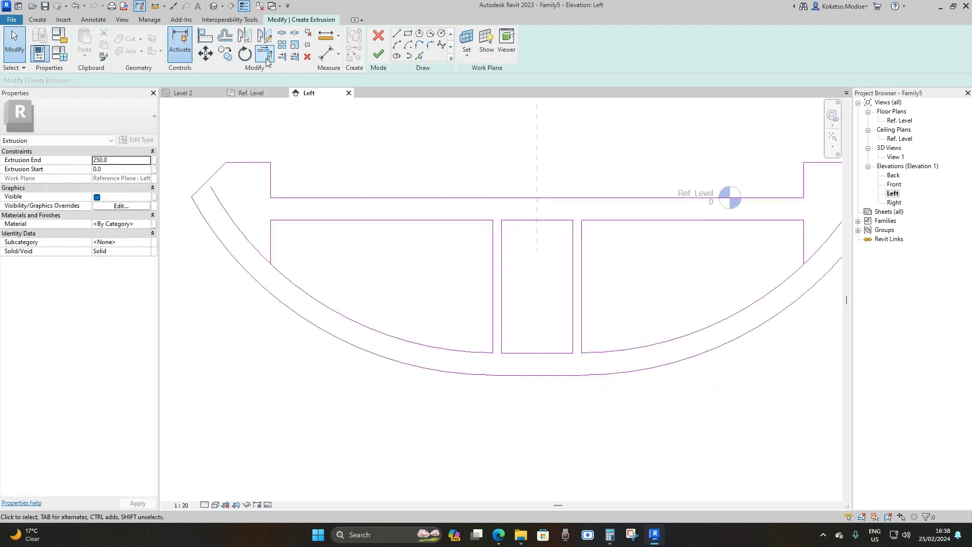
Step: Trim the inner arcs to corners with the short vertical end lines of the two side cells
left_click(266, 60)
left_click(271, 223)
left_click(282, 280)
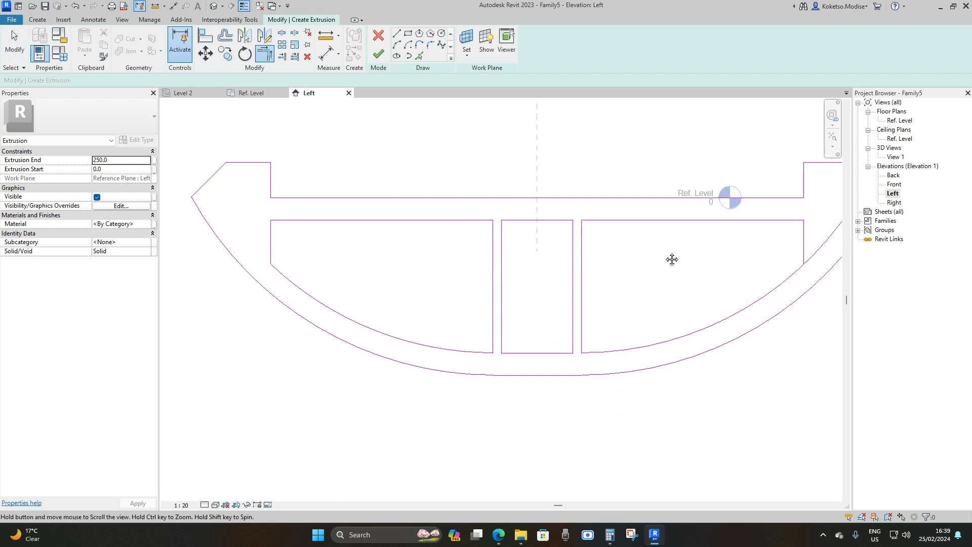
scroll(670, 250, "right", 3, "shift")
scroll(658, 231, "down", 2)
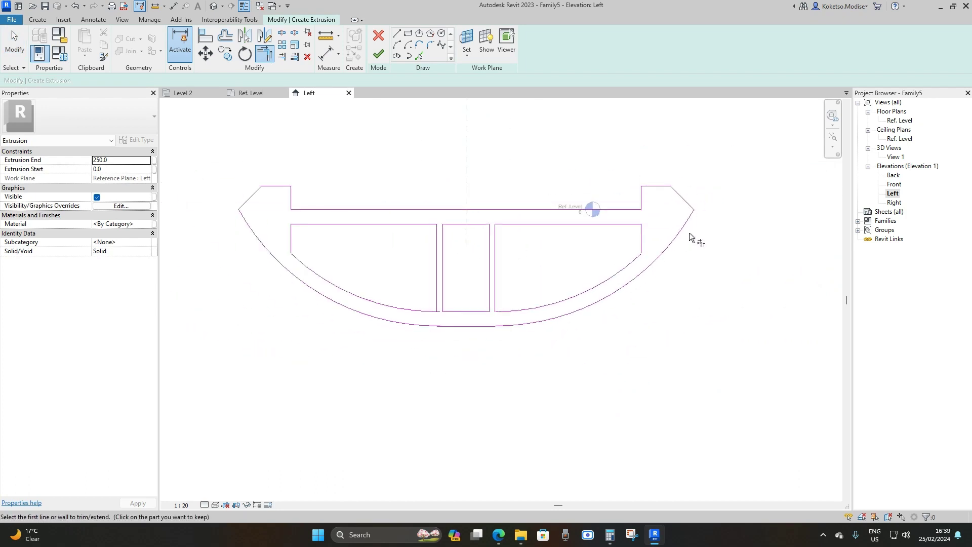
key("Escape")
Step: Draw a vertical line from the midpoint of the right edge's chamfer down to the outer arc
scroll(659, 228, "up", 3)
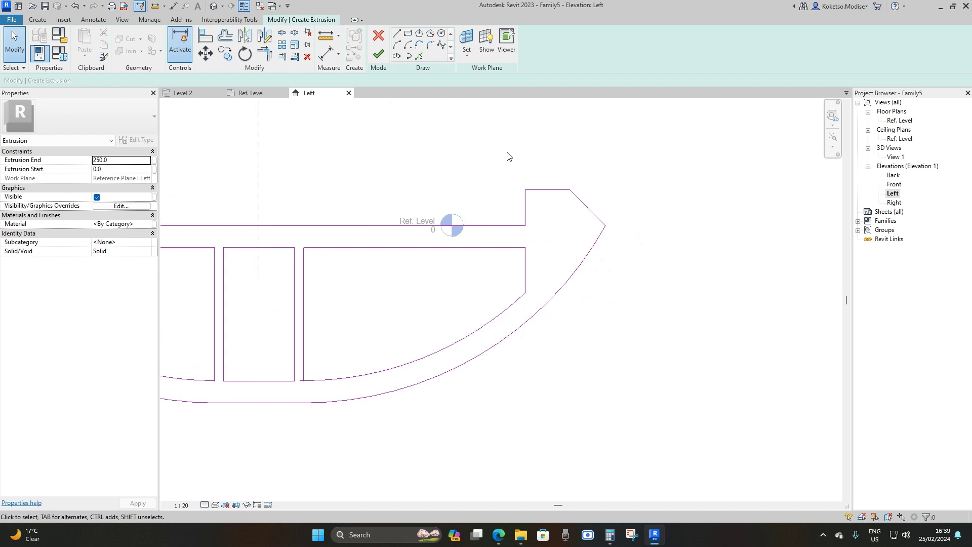
left_click(397, 37)
scroll(608, 226, "up", 1)
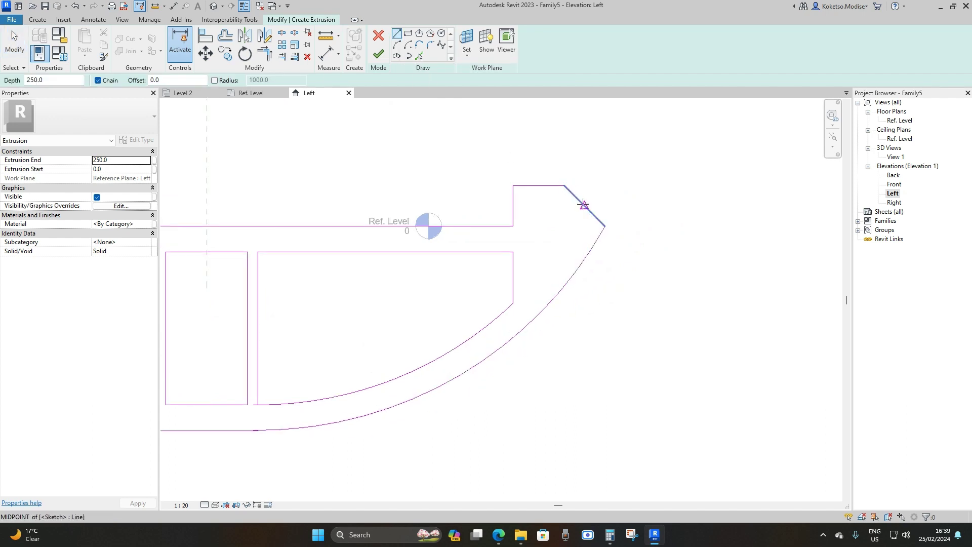
scroll(584, 205, "up", 1)
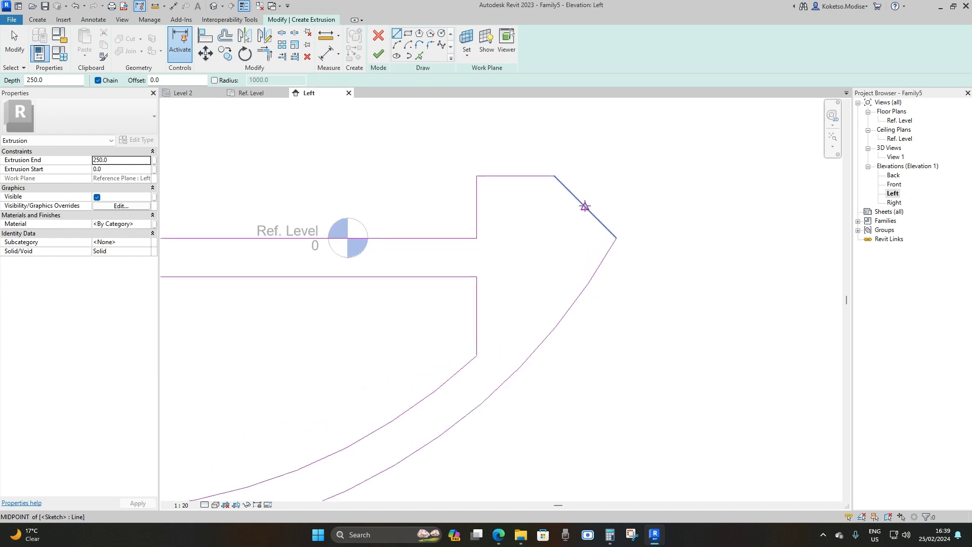
left_click(585, 207)
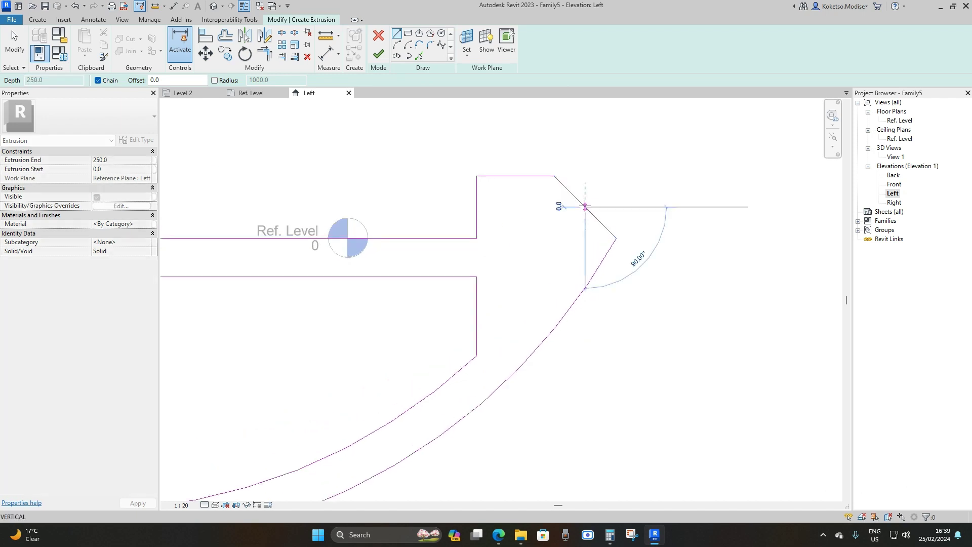
left_click(586, 286)
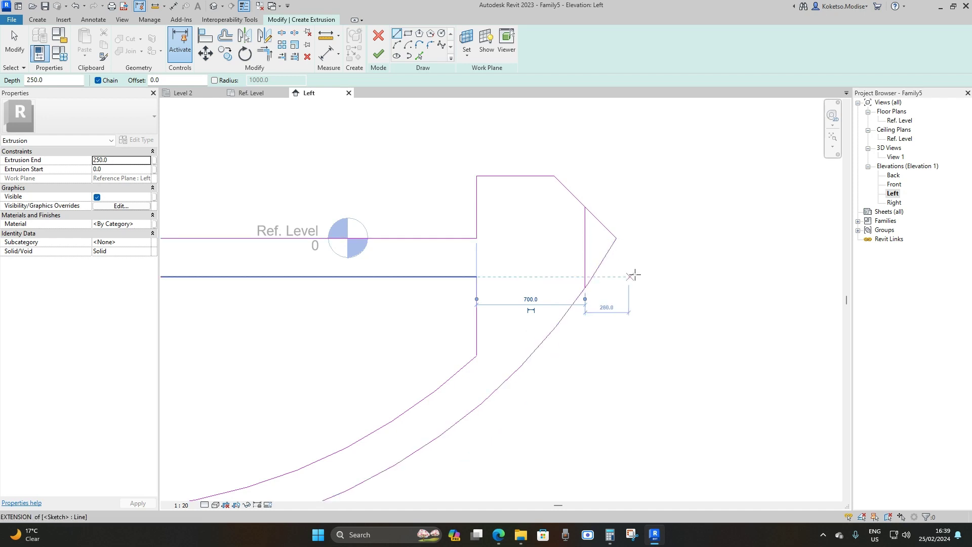
Step: Trim the chamfer and outer arc to the new vertical line, removing the pointed right tip of the deck
scroll(635, 276, "down", 1)
left_click(265, 53)
left_click(593, 292)
left_click(598, 204)
scroll(477, 261, "down", 2)
scroll(206, 250, "up", 1)
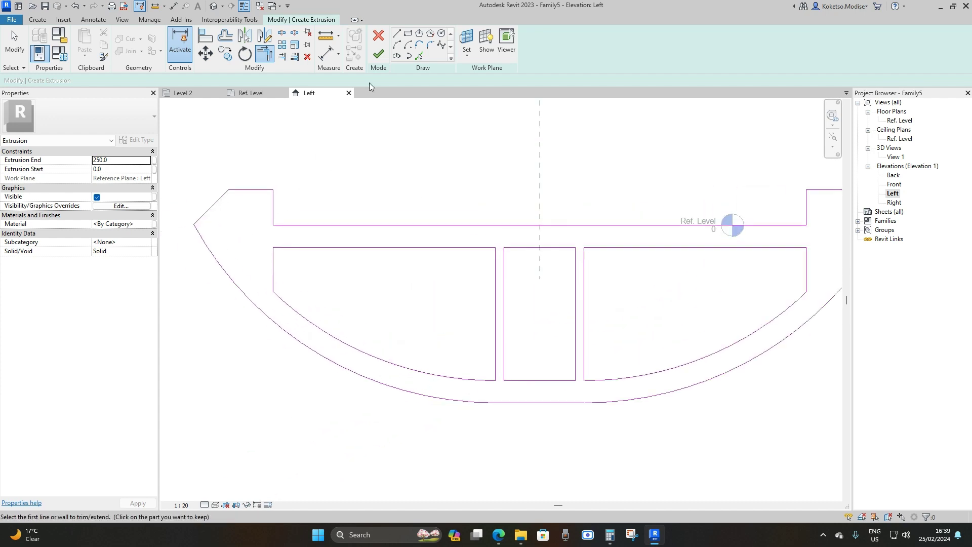
Step: Draw a vertical line from the midpoint of the left edge's chamfer down to the outer arc
left_click(396, 39)
scroll(330, 200, "up", 2)
left_click(318, 194)
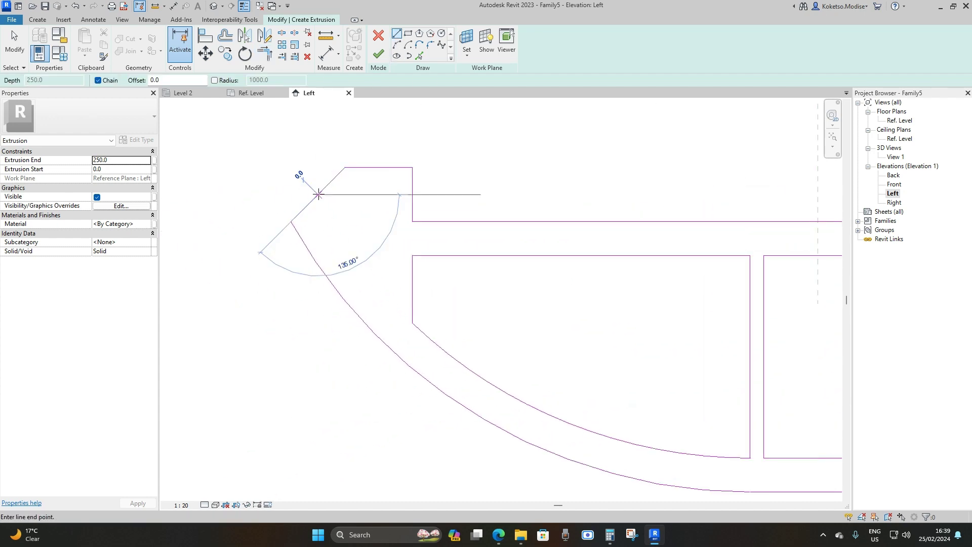
left_click(318, 264)
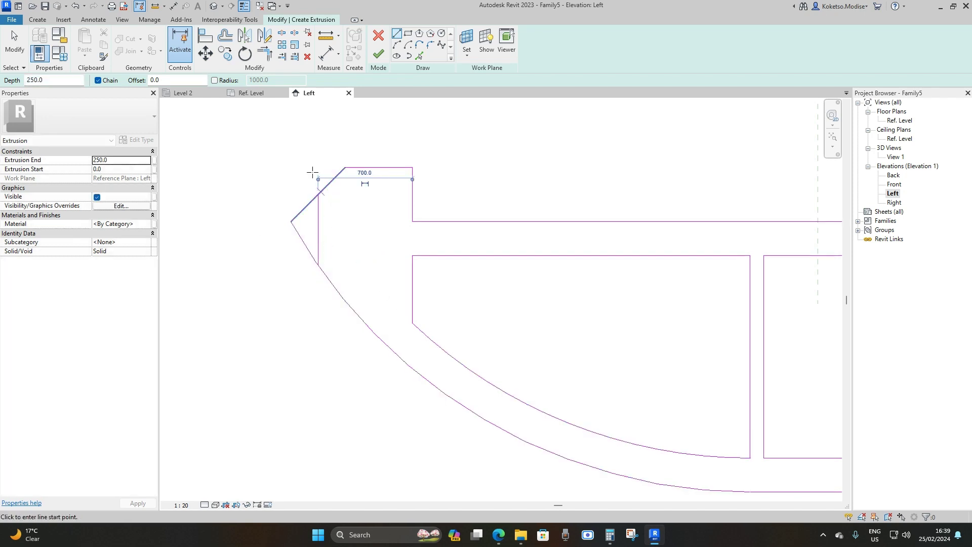
Step: Trim the left chamfer and outer arc to the vertical line, removing the pointed left tip of the deck
left_click(263, 52)
left_click(326, 186)
left_click(319, 208)
left_click(318, 249)
left_click(325, 282)
scroll(303, 238, "down", 4)
key("Escape")
key("Escape")
middle_click_drag(388, 270, 426, 266)
scroll(469, 280, "up", 1)
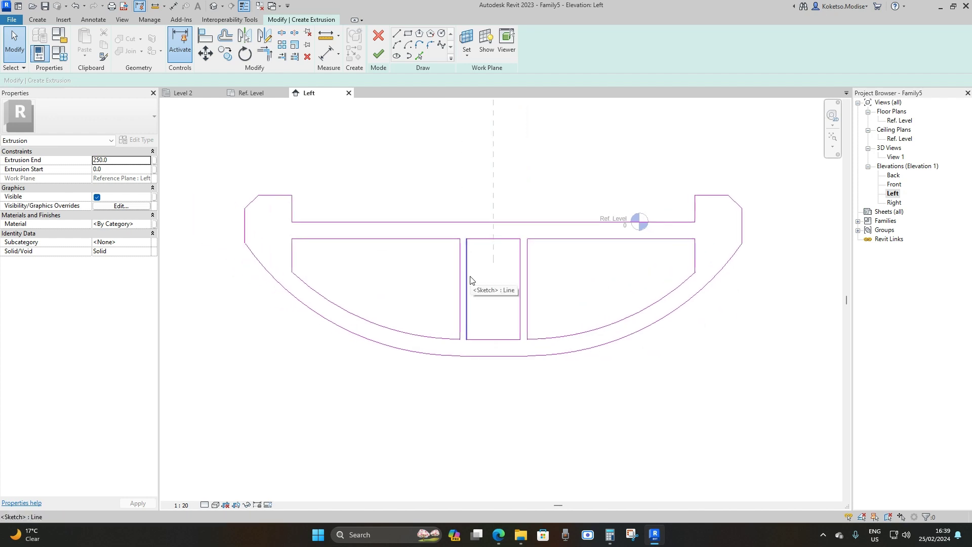
scroll(495, 233, "up", 1)
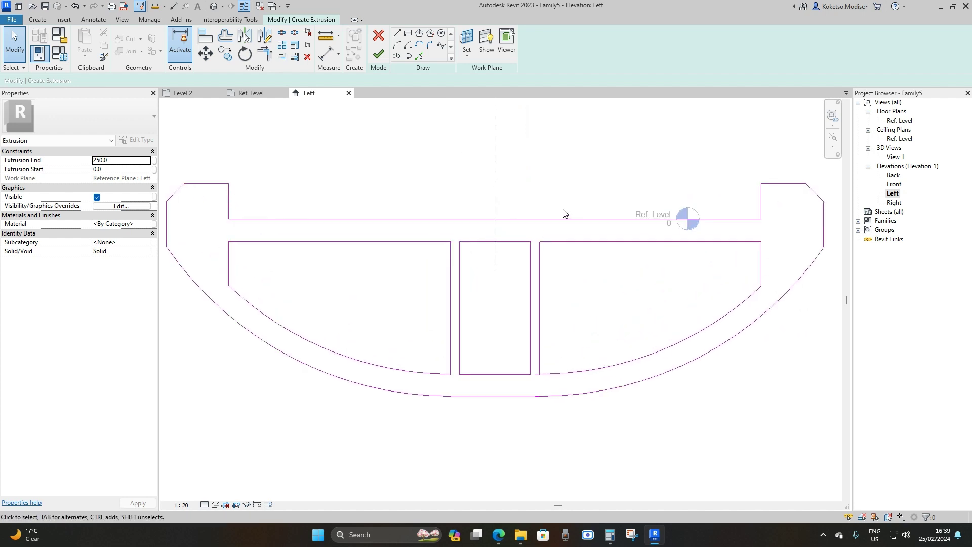
scroll(531, 231, "down", 1)
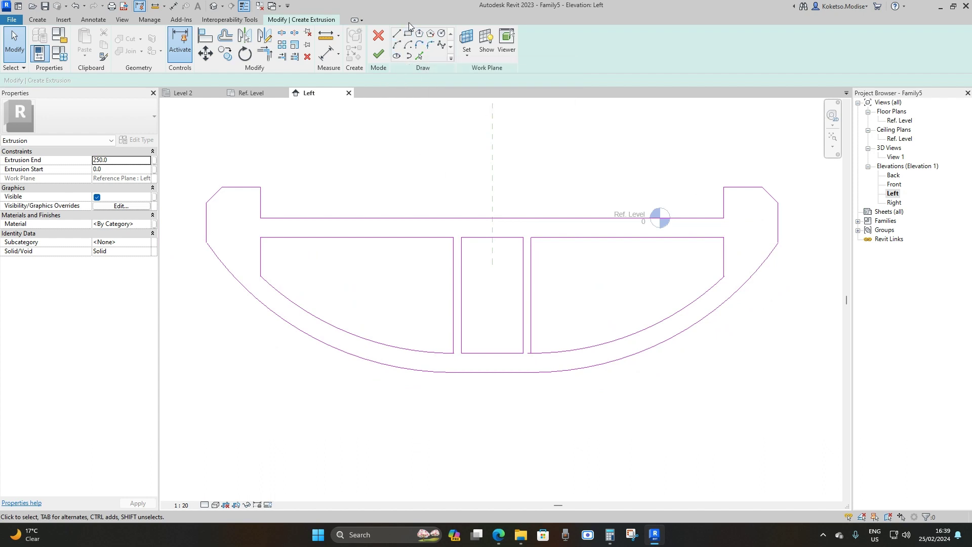
scroll(420, 239, "up", 2)
scroll(423, 236, "down", 1)
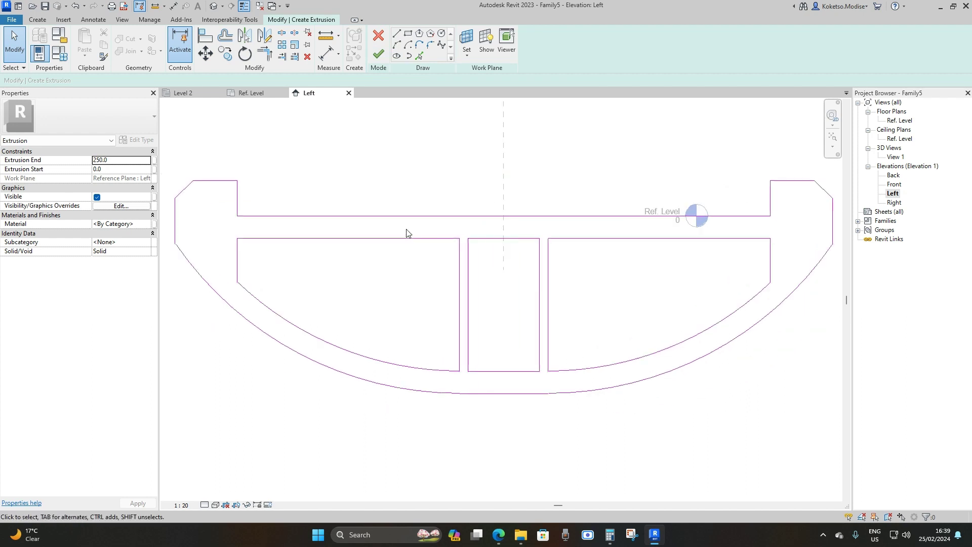
Step: Draw a circle with a radius of 40 mm in the deck slab, centred just above the right web's outer line
left_click(442, 34)
scroll(554, 231, "up", 2)
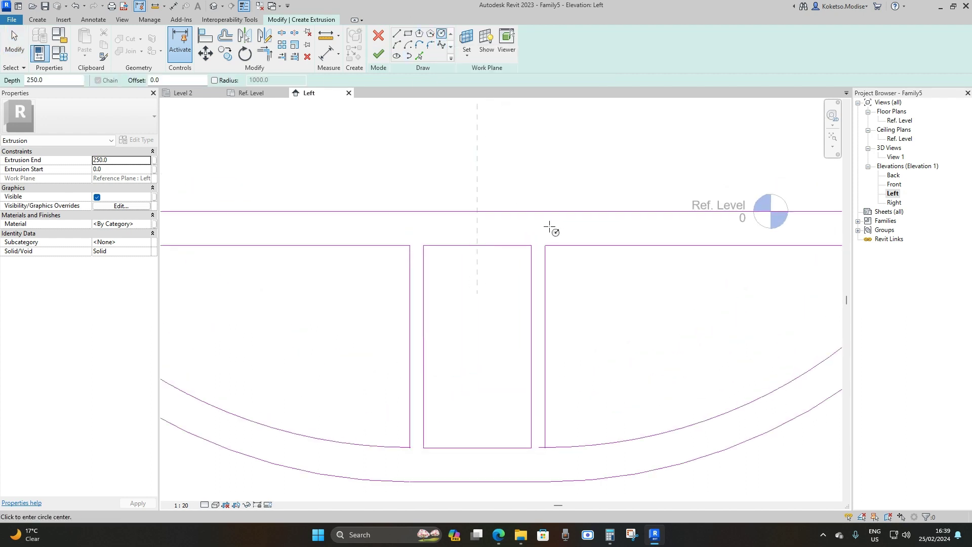
scroll(551, 232, "up", 1)
middle_click_drag(552, 234, 444, 235)
scroll(444, 242, "down", 4)
scroll(424, 250, "up", 3)
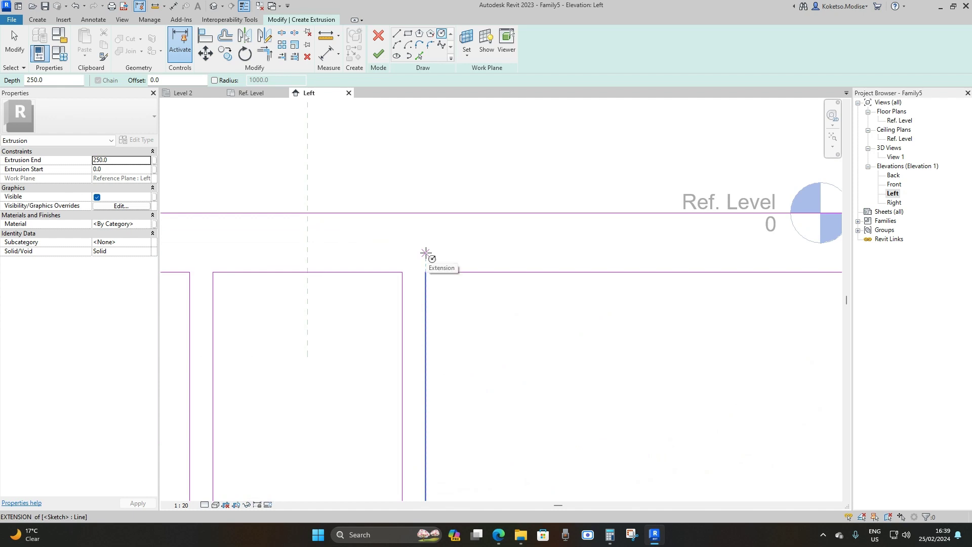
scroll(426, 272, "up", 1)
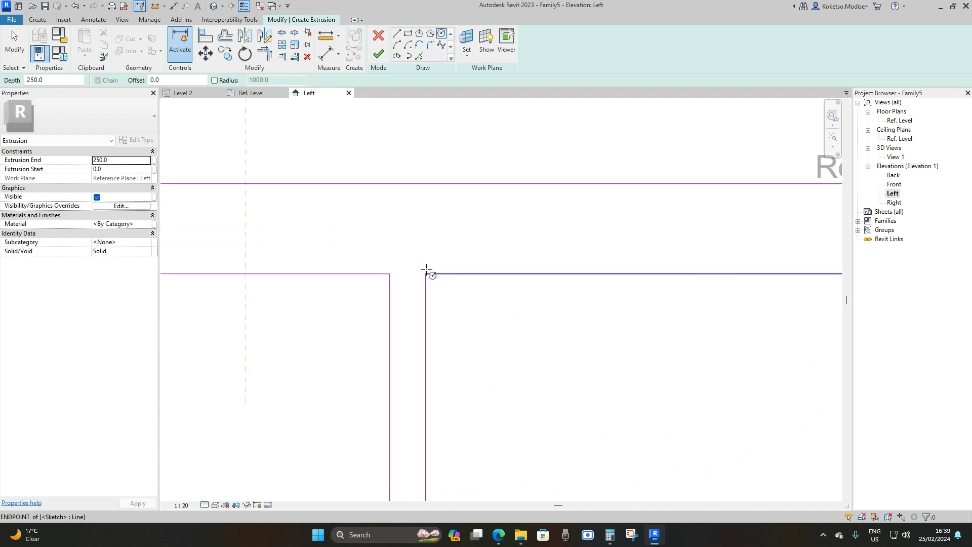
left_click(425, 313)
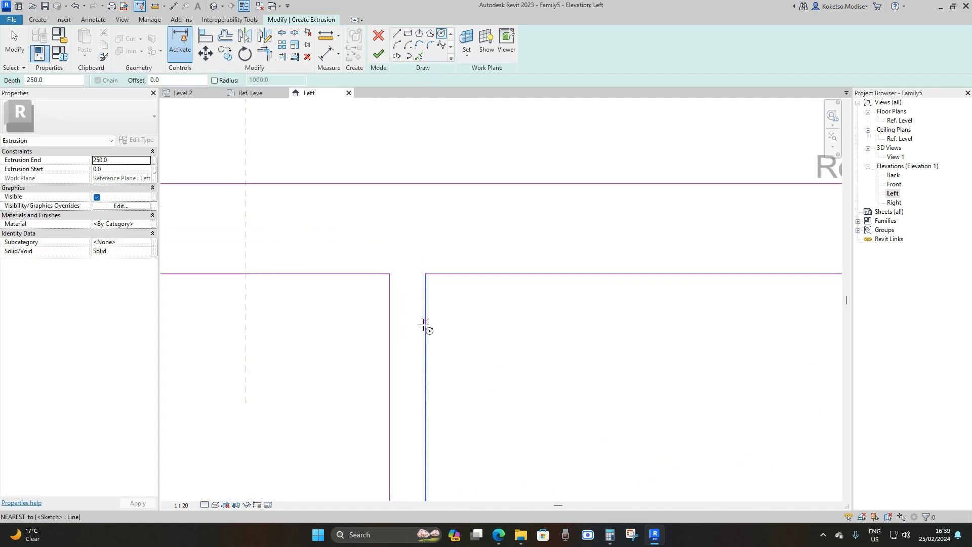
left_click(426, 253)
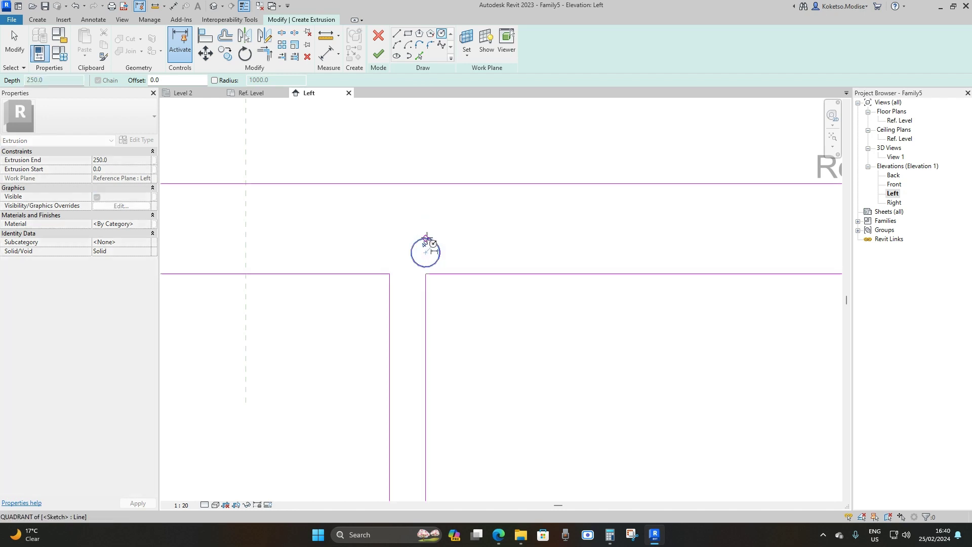
left_click(426, 237)
key("Escape")
scroll(456, 250, "down", 2)
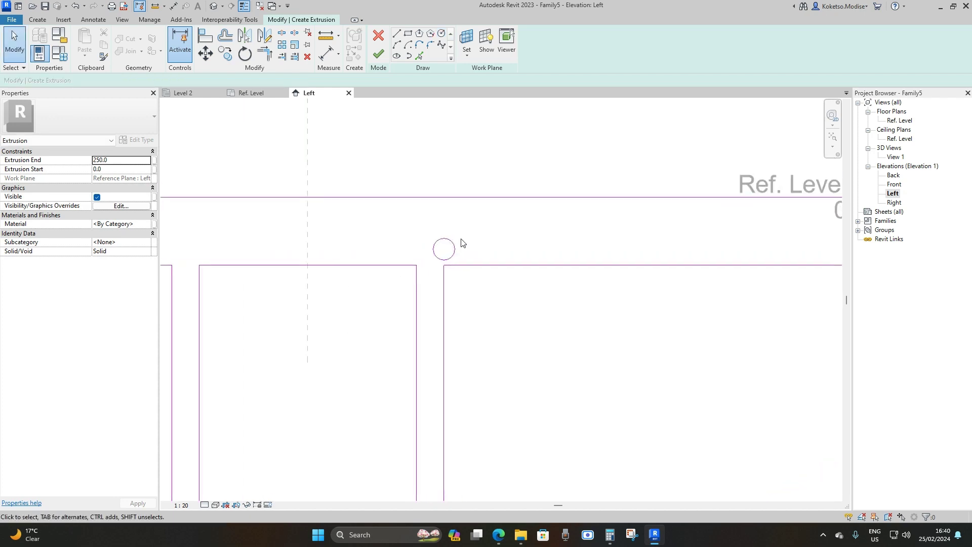
Step: Copy the circle 200 mm horizontally to the right, away from the centre plane
left_click(444, 239)
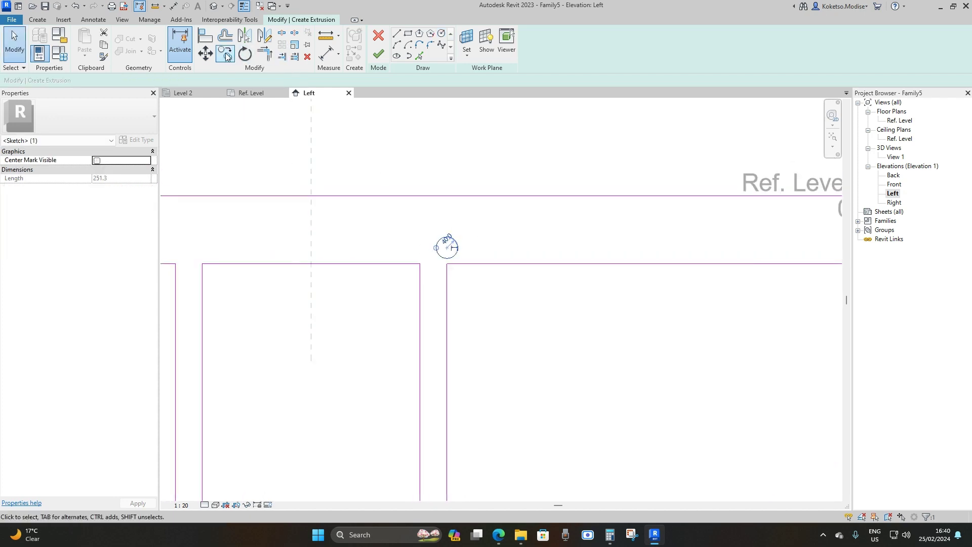
left_click(225, 53)
left_click(447, 248)
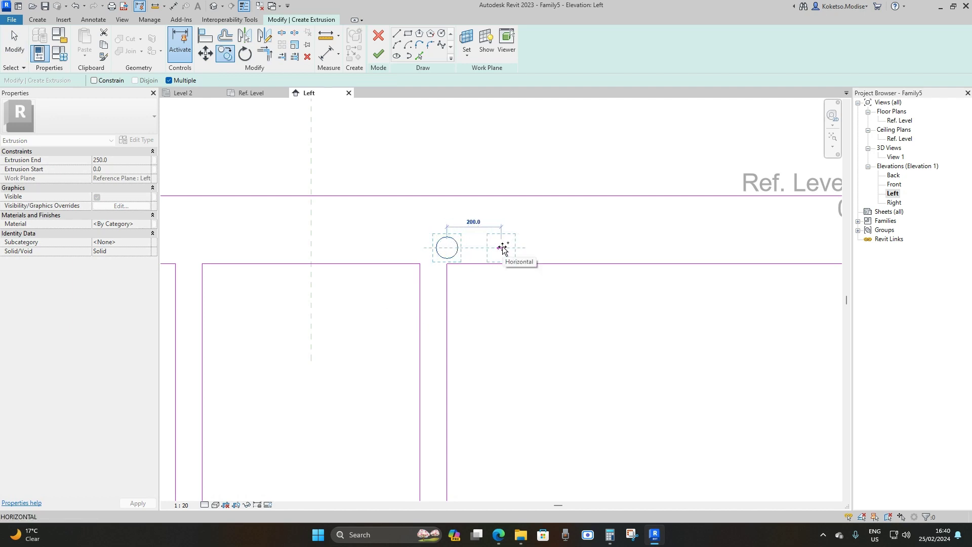
left_click(502, 248)
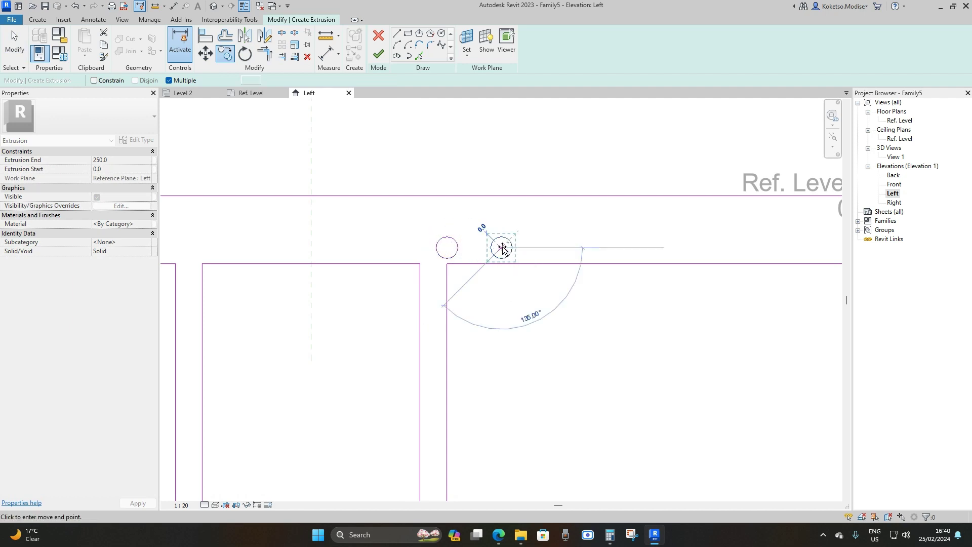
key("Escape")
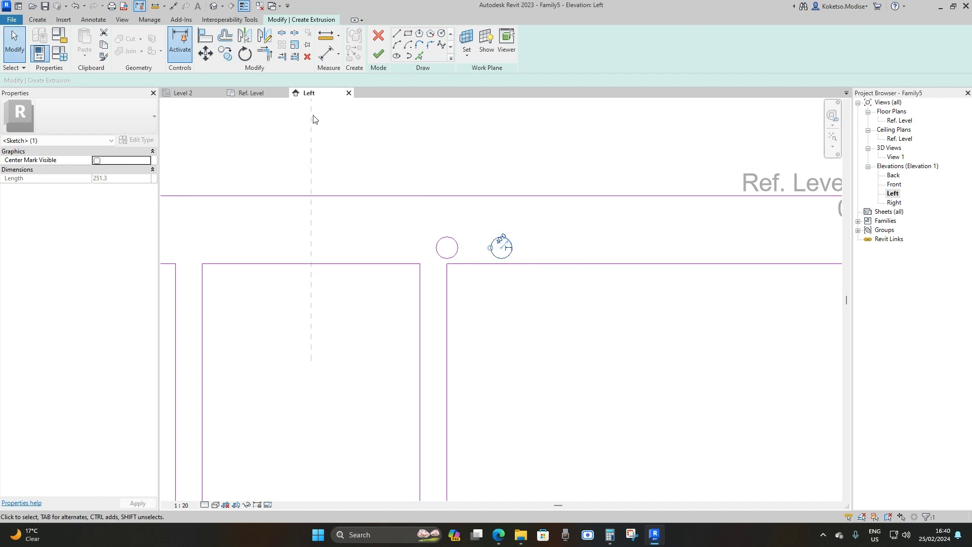
Step: Move the copied circle straight up within the deck slab, slightly above its mid-depth
left_click(205, 53)
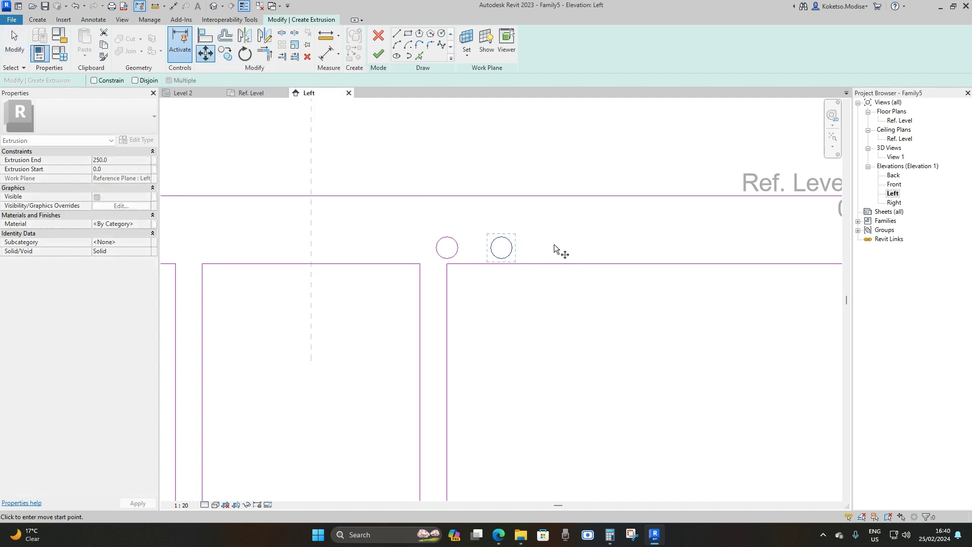
left_click(502, 248)
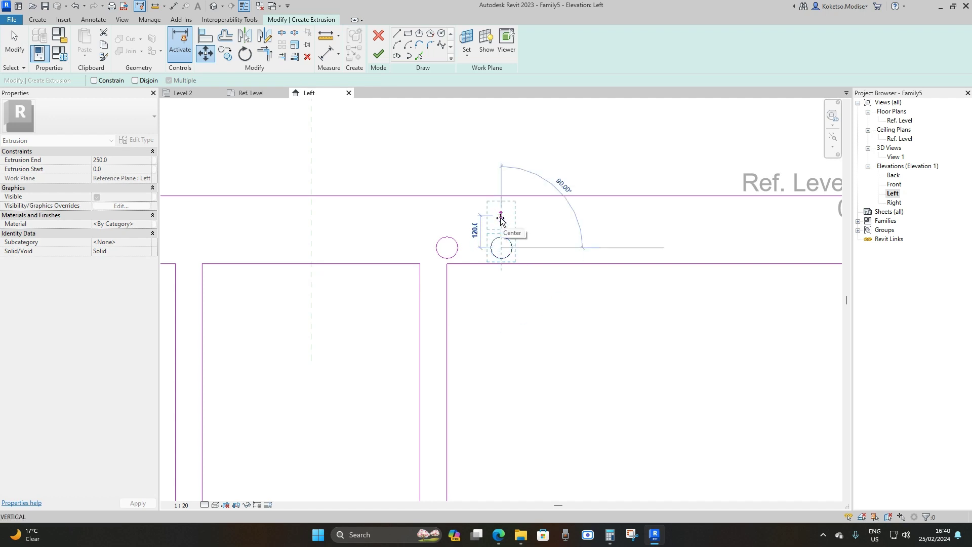
left_click(501, 219)
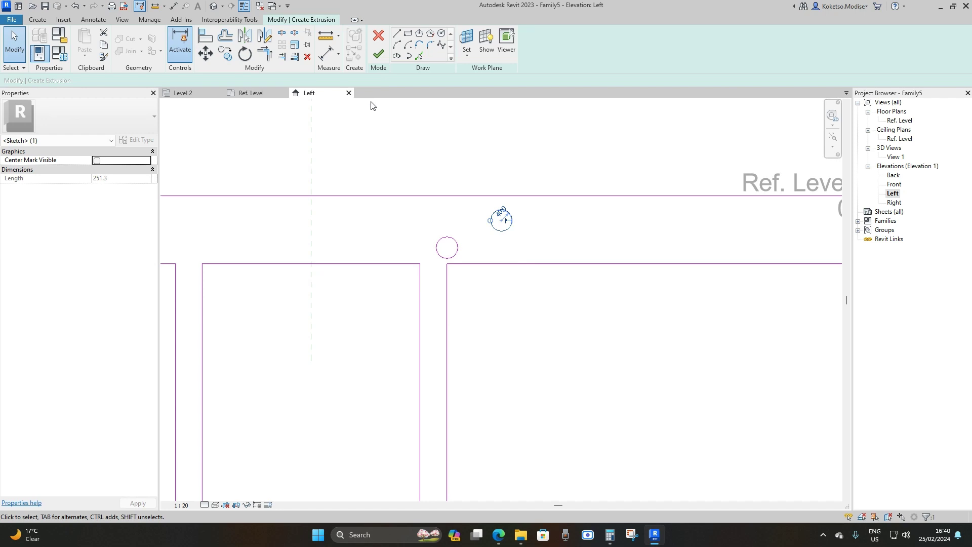
Step: Copy the raised circle three times to the right at 200 mm spacing, forming a row of four
left_click(222, 58)
left_click(502, 222)
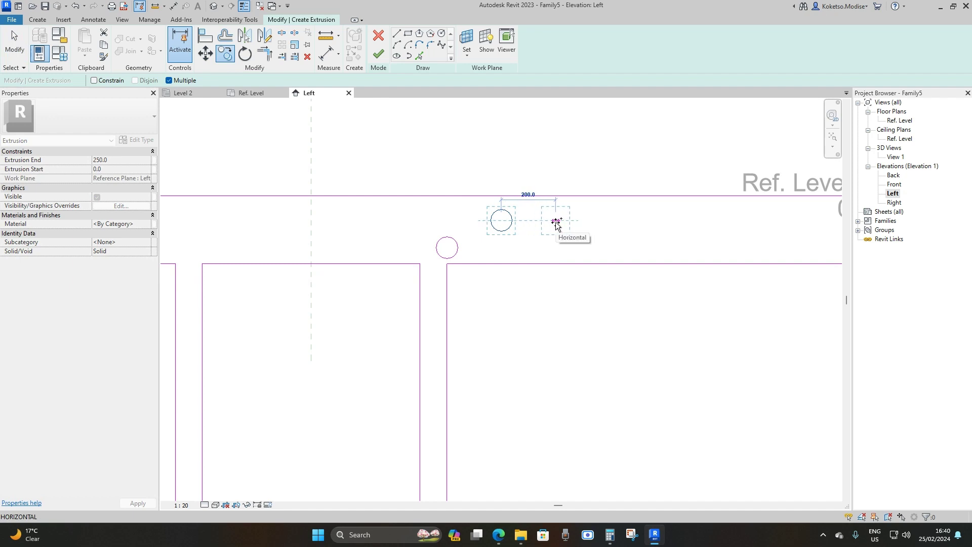
left_click(556, 221)
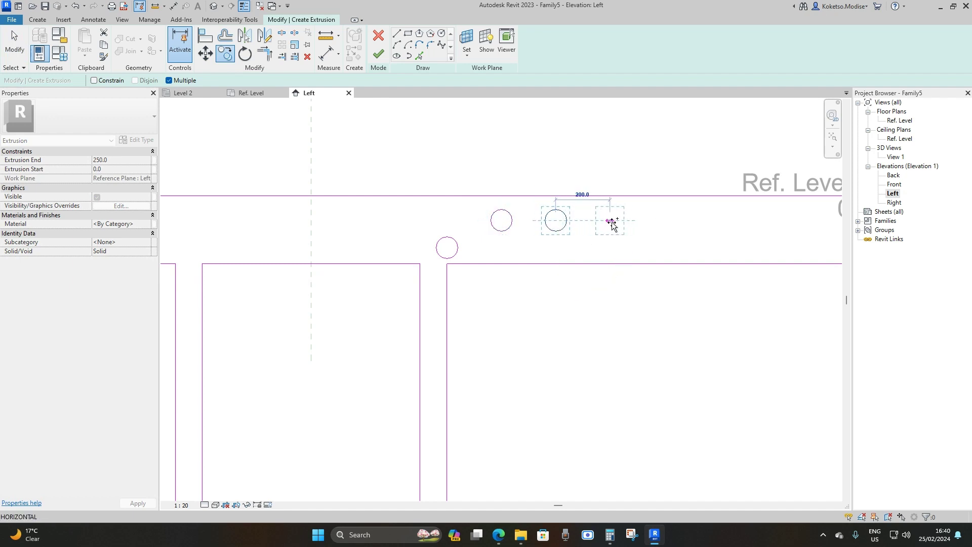
left_click(610, 221)
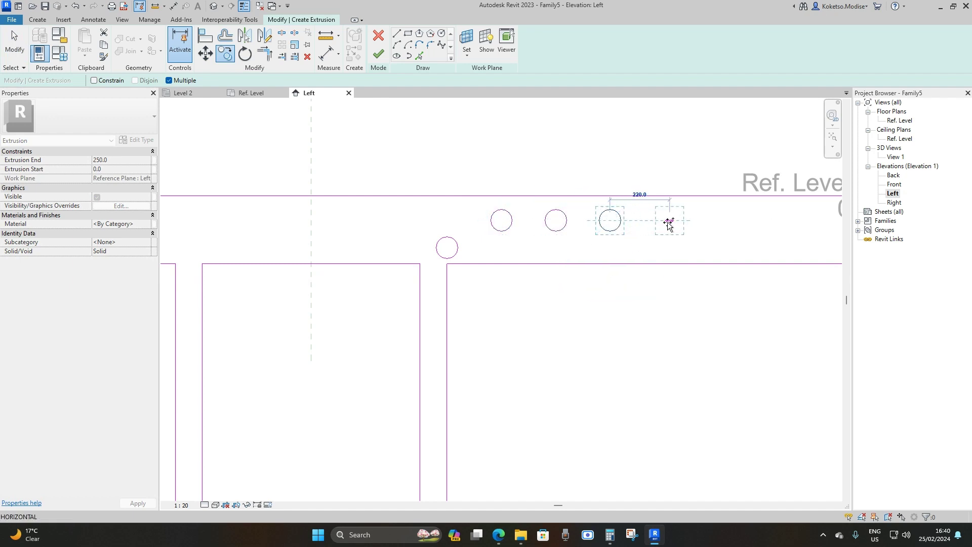
left_click(664, 221)
key("Escape")
key("Escape")
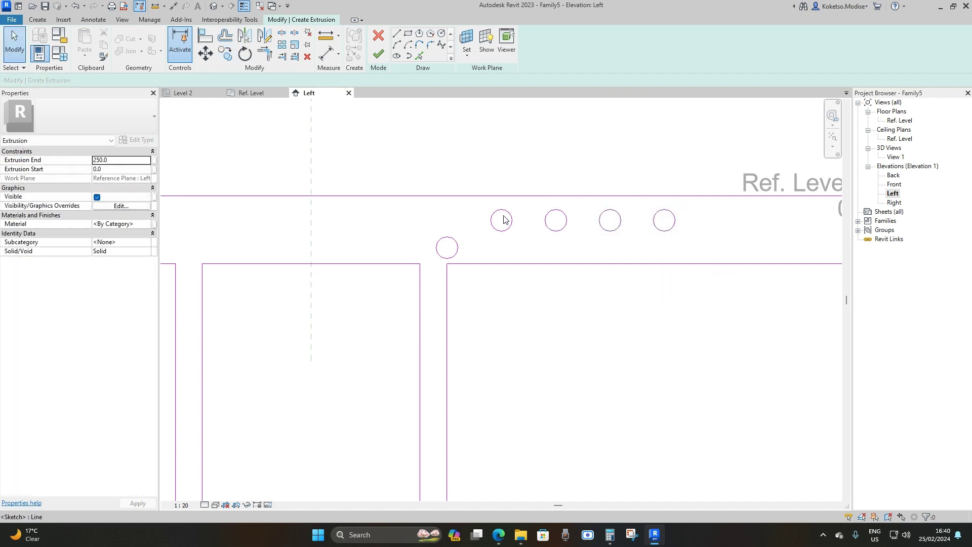
Step: Mirror all five circles about the vertical centre reference plane, keeping the originals
scroll(504, 249, "down", 3)
scroll(643, 228, "up", 3)
left_click_drag(653, 223, 448, 255)
scroll(405, 228, "down", 3)
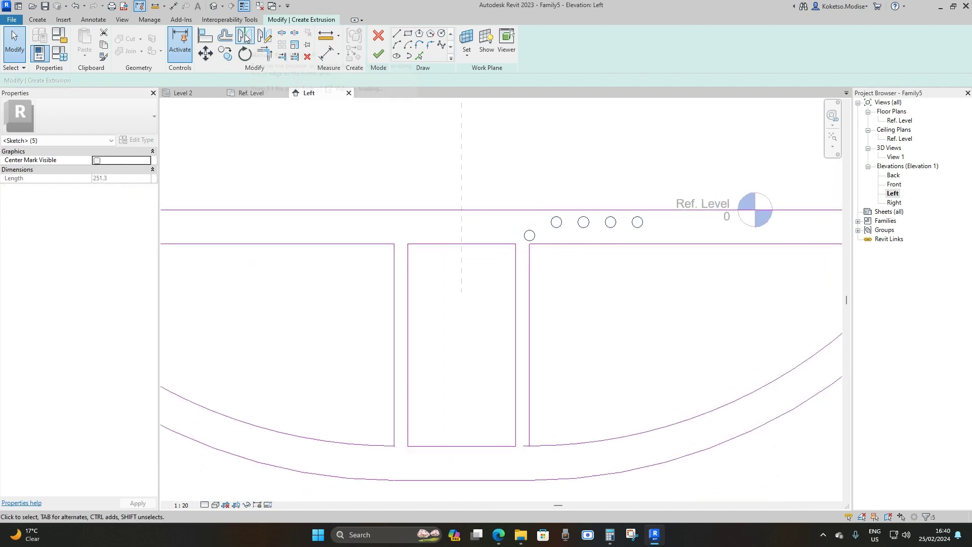
left_click(246, 38)
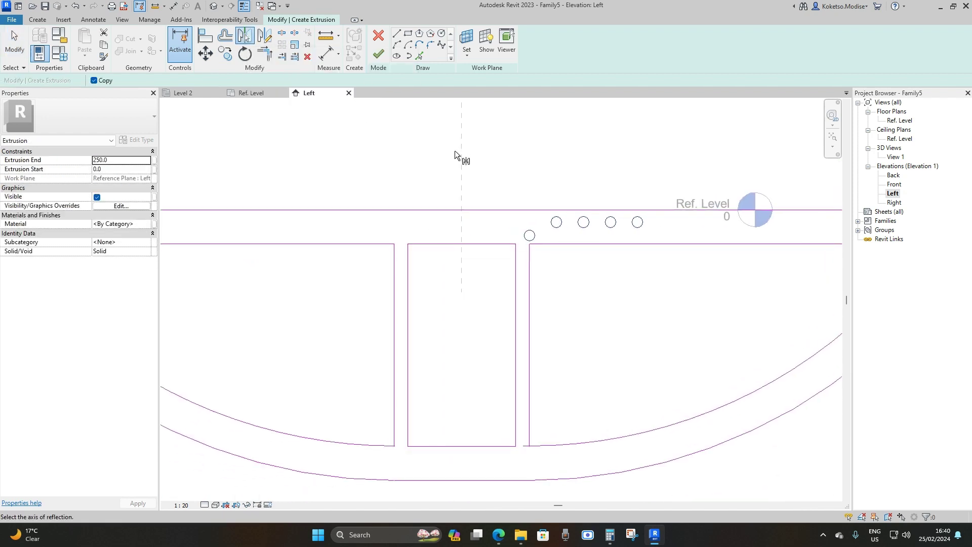
left_click(460, 177)
scroll(506, 217, "down", 2)
key("Escape")
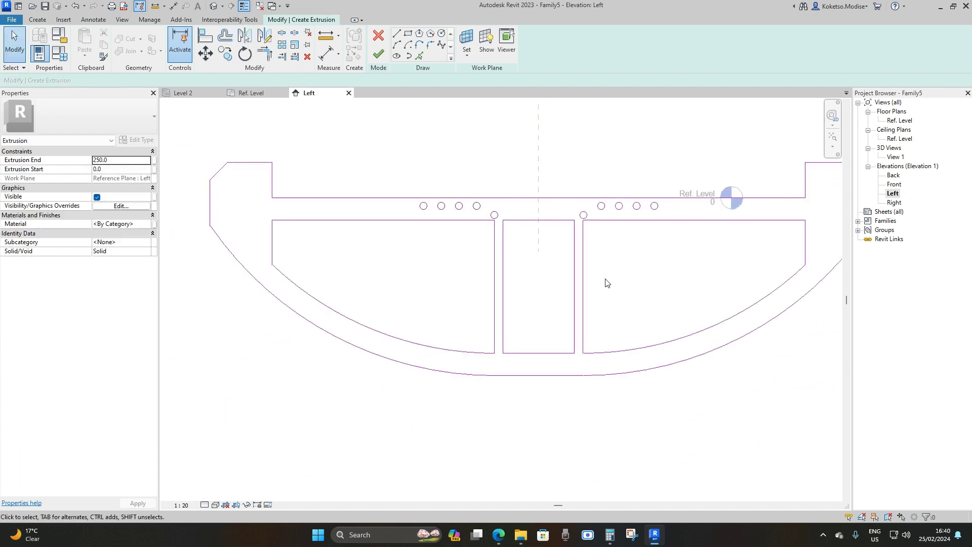
Step: Sketch a circle of about 40 mm radius in the bottom slab, directly below the outer edge of the right web
scroll(510, 298, "down", 1)
scroll(532, 316, "up", 2)
scroll(547, 325, "down", 1)
scroll(525, 342, "up", 2)
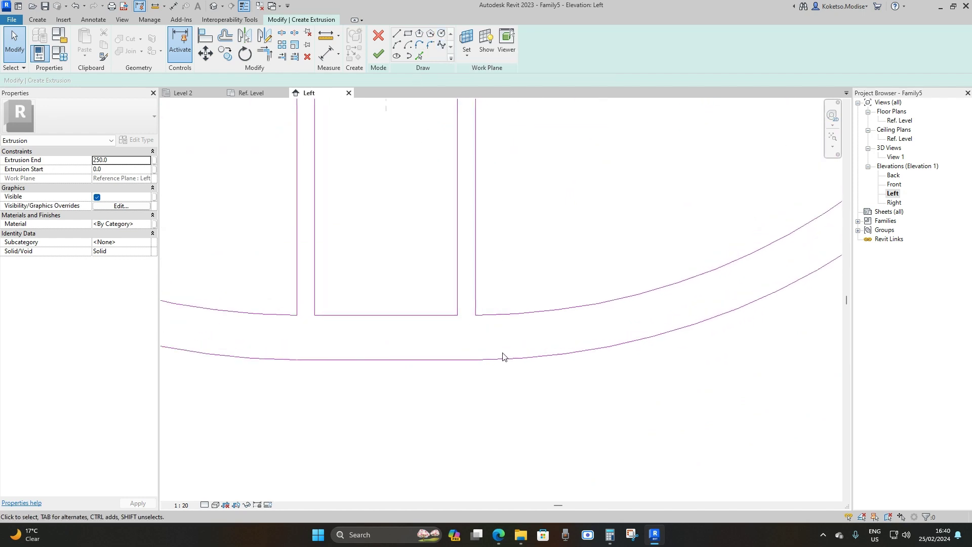
scroll(476, 333, "down", 2)
scroll(477, 324, "up", 3)
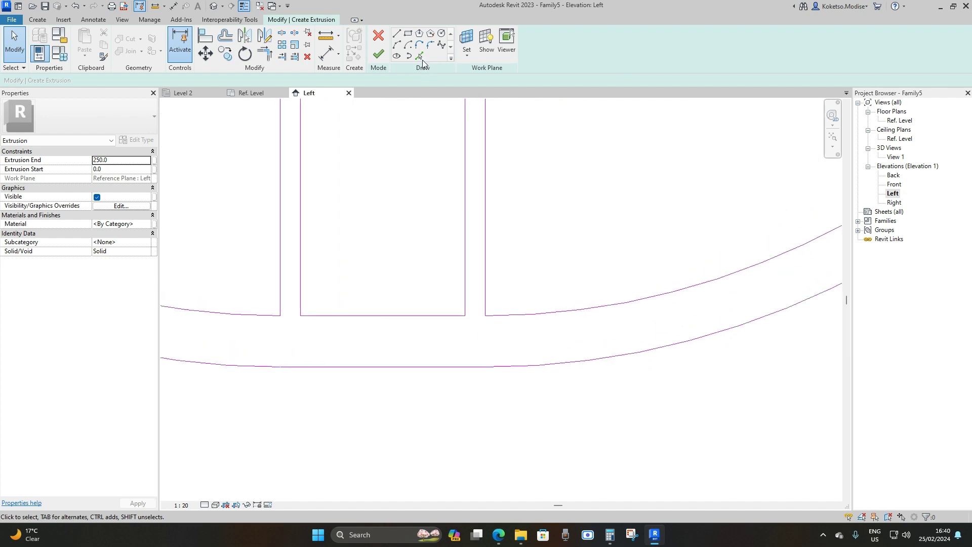
left_click(442, 34)
scroll(484, 314, "up", 2)
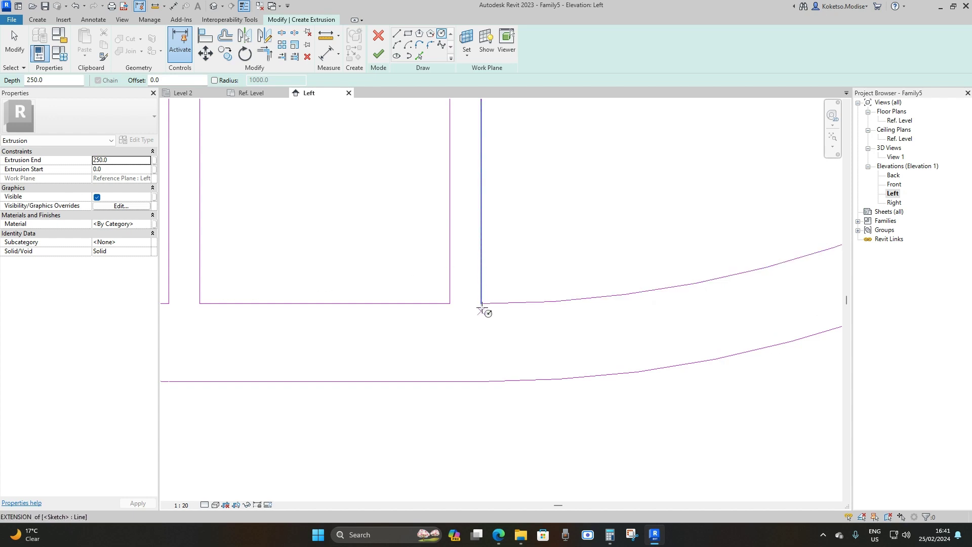
scroll(484, 324, "up", 1)
left_click(481, 328)
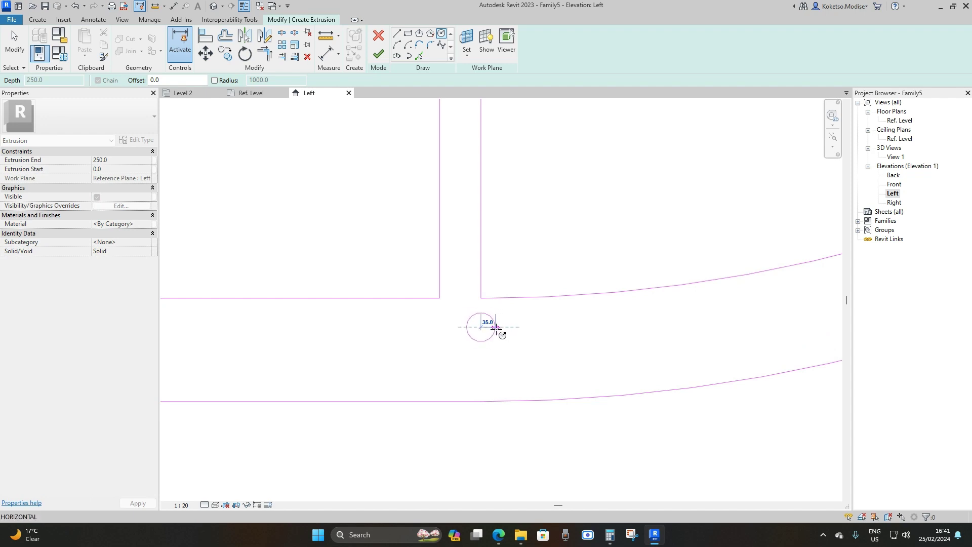
left_click(497, 326)
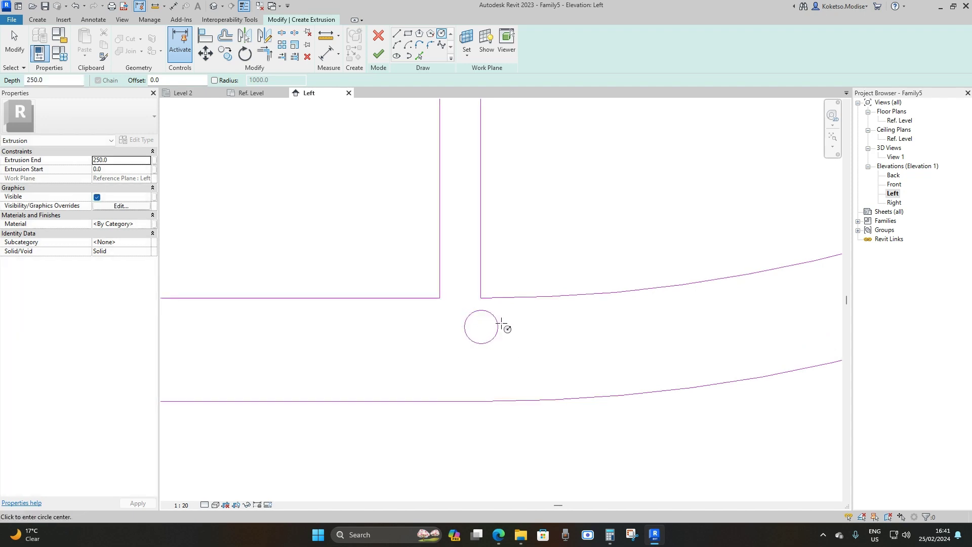
key("Escape")
key("Escape")
Step: Copy the bottom slab circle twice horizontally to the right at about 200 mm spacing, forming a row of three
left_click(470, 339)
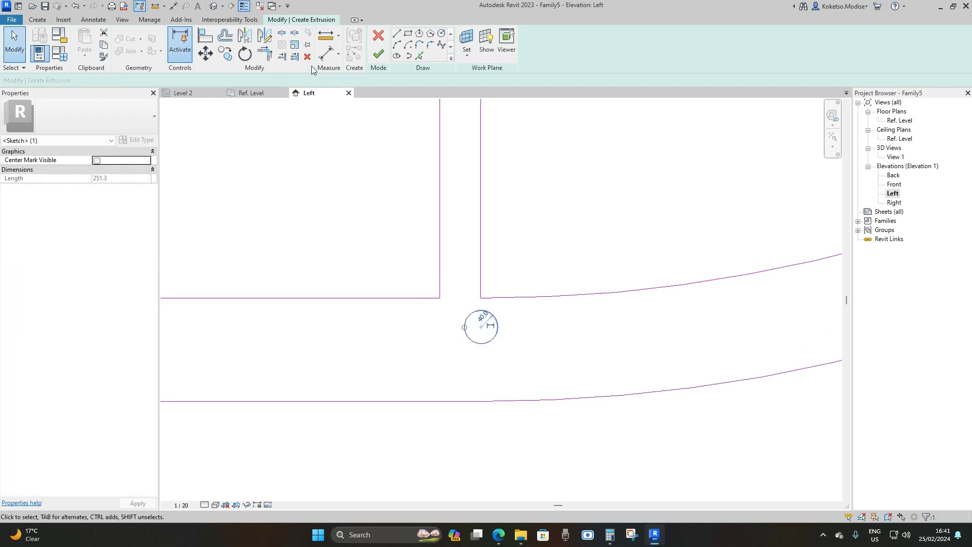
left_click(224, 53)
left_click(482, 328)
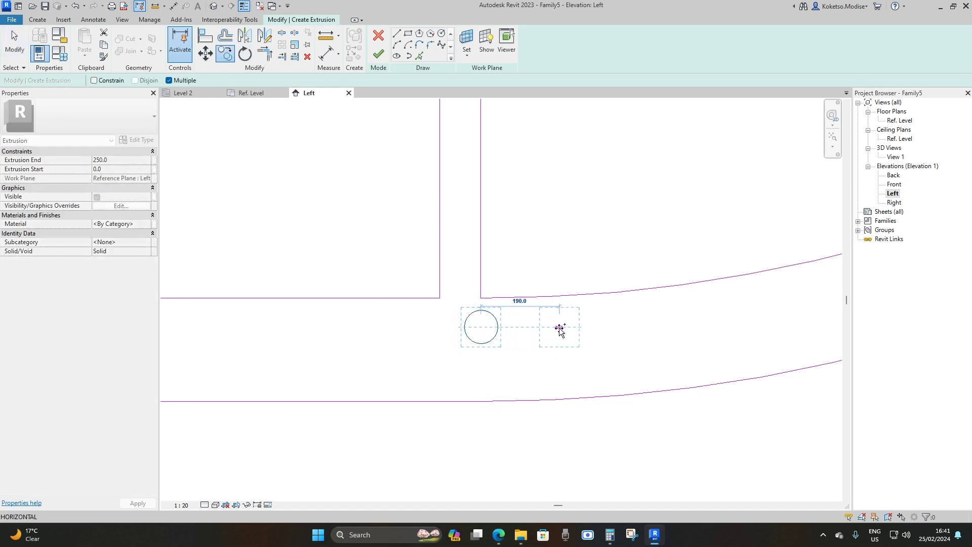
left_click(563, 327)
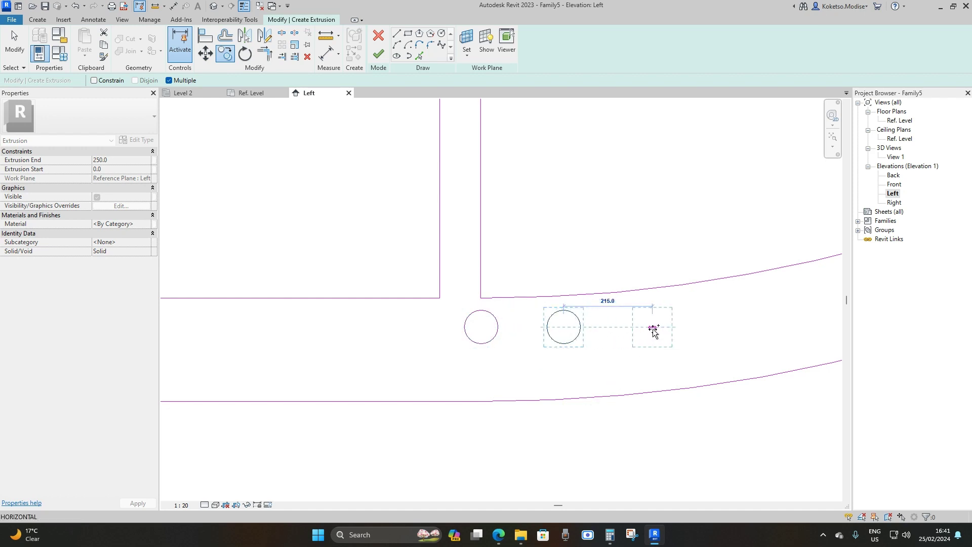
left_click(648, 328)
scroll(649, 329, "down", 2)
key("Escape")
Step: Mirror the three bottom slab circles about the vertical centre reference plane, keeping the originals
left_click_drag(502, 345, 502, 344)
scroll(343, 340, "down", 2)
middle_click_drag(342, 341, 393, 330)
scroll(374, 292, "down", 2)
key("m")
key("m")
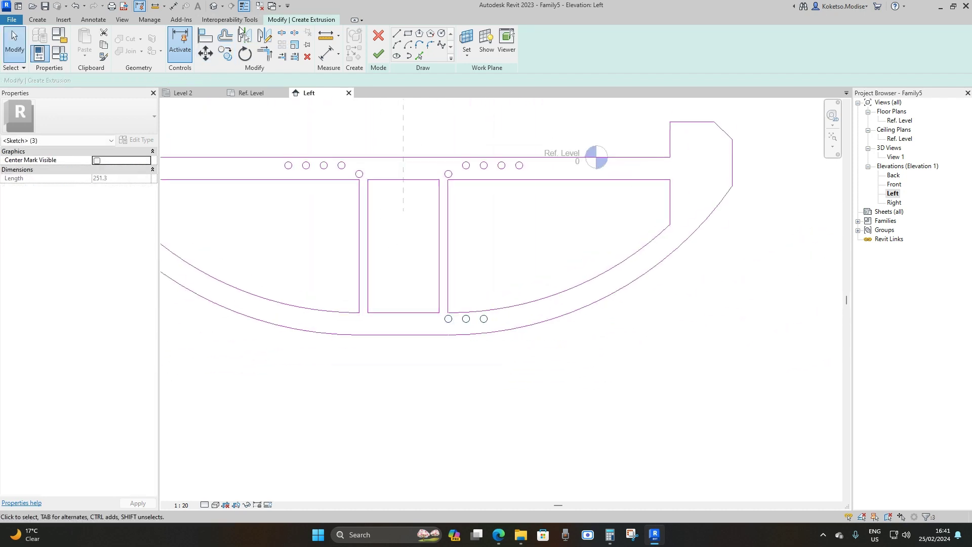
left_click(407, 134)
scroll(395, 287, "down", 2)
mouse_move(512, 297)
middle_mouse_down()
mouse_move(493, 294)
mouse_move(548, 268)
middle_mouse_up()
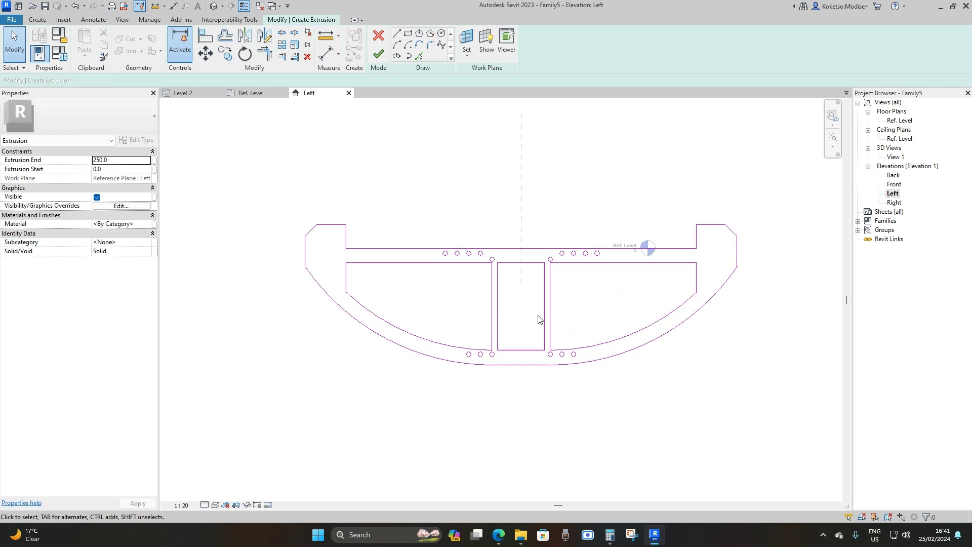
middle_click_drag(456, 123, 437, 122)
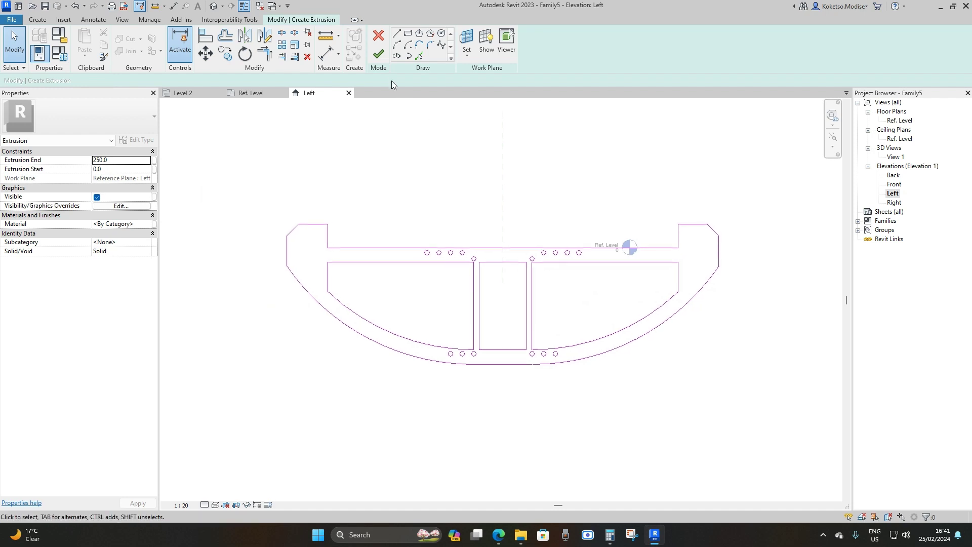
Step: Dimension the clear deck width between the inner faces of the two barriers, placing the aligned dimension above the section
left_click(172, 8)
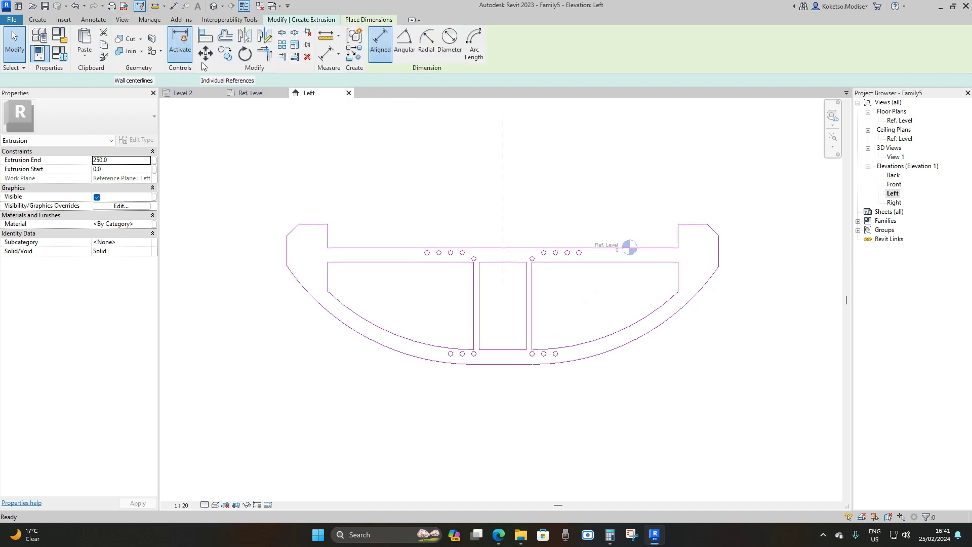
left_click(330, 232)
left_click(676, 236)
left_click(540, 168)
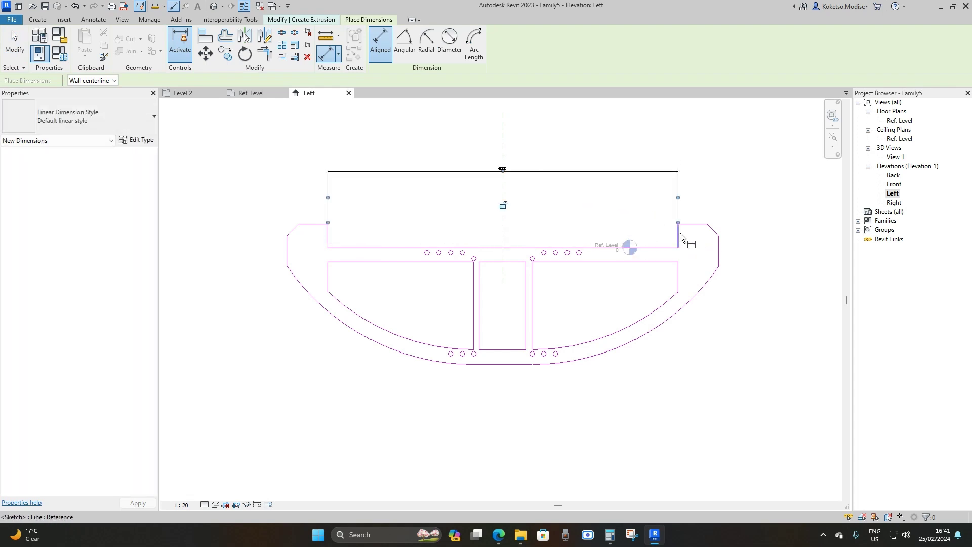
Step: Dimension the flat top edges of the right and left barriers, in line with the deck width dimension
scroll(705, 227, "up", 3)
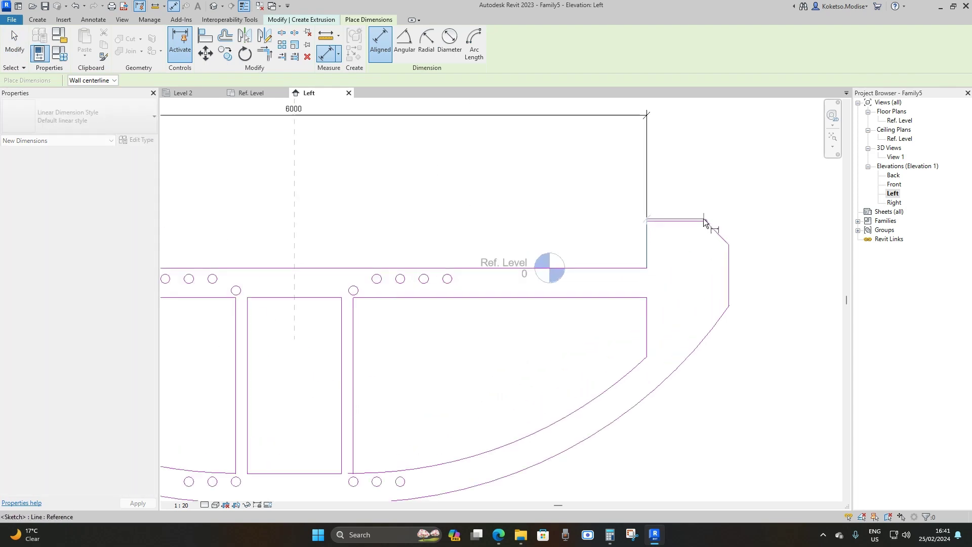
left_click(706, 221)
middle_click_drag(706, 221, 695, 282)
left_click(697, 178)
scroll(709, 183, "down", 4)
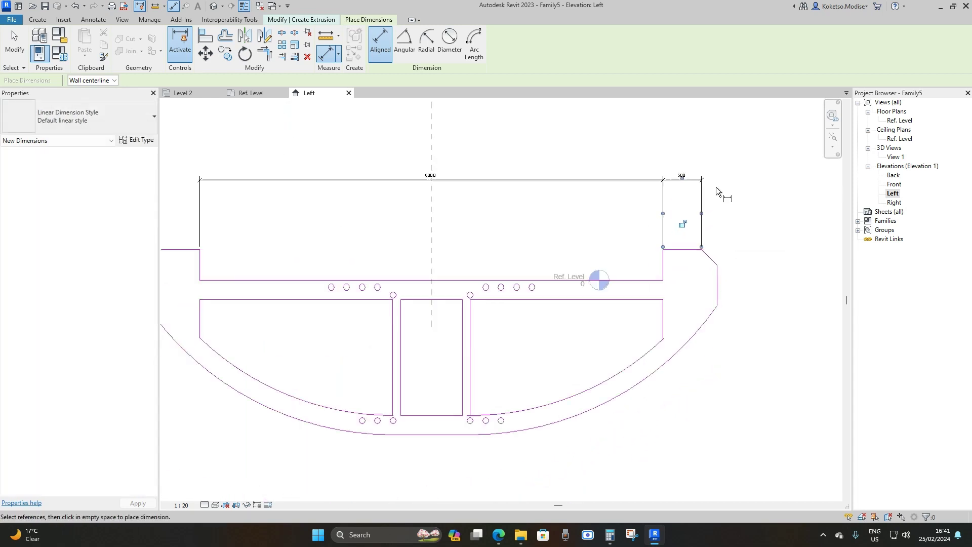
scroll(314, 253, "up", 3)
left_click(374, 256)
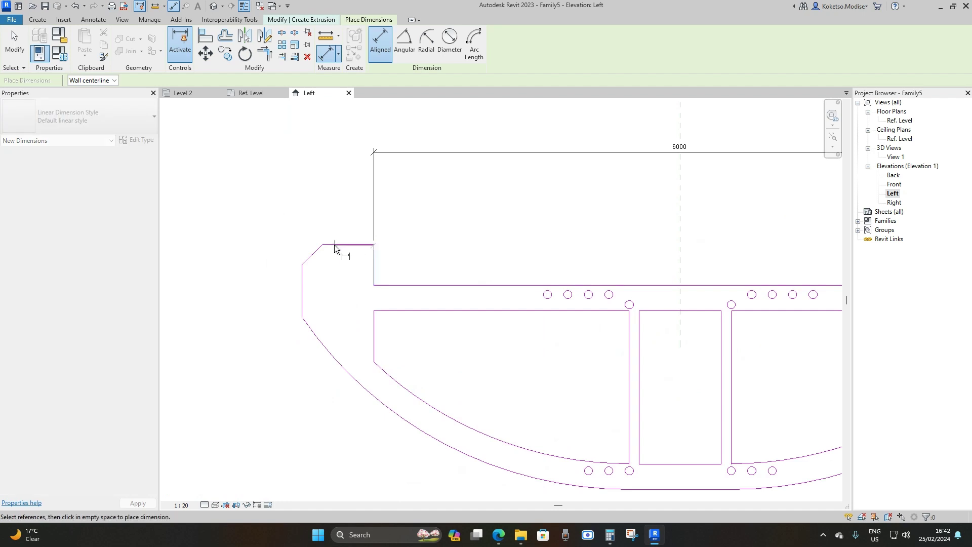
left_click(325, 241)
left_click(325, 153)
scroll(325, 154, "down", 3)
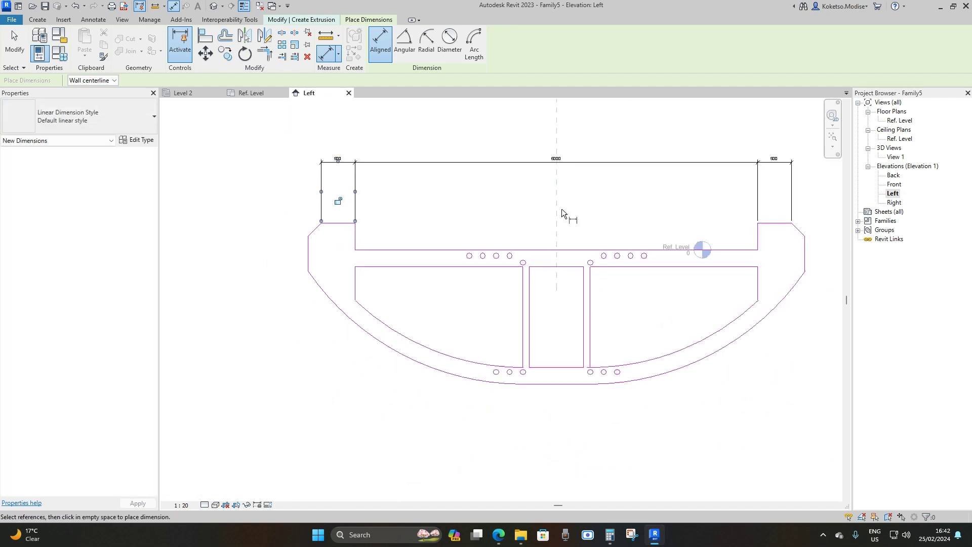
Step: Dimension the section depth from the top of the deck slab to the bottom edge, placing it right of the section
scroll(475, 198, "down", 1)
left_click(475, 199)
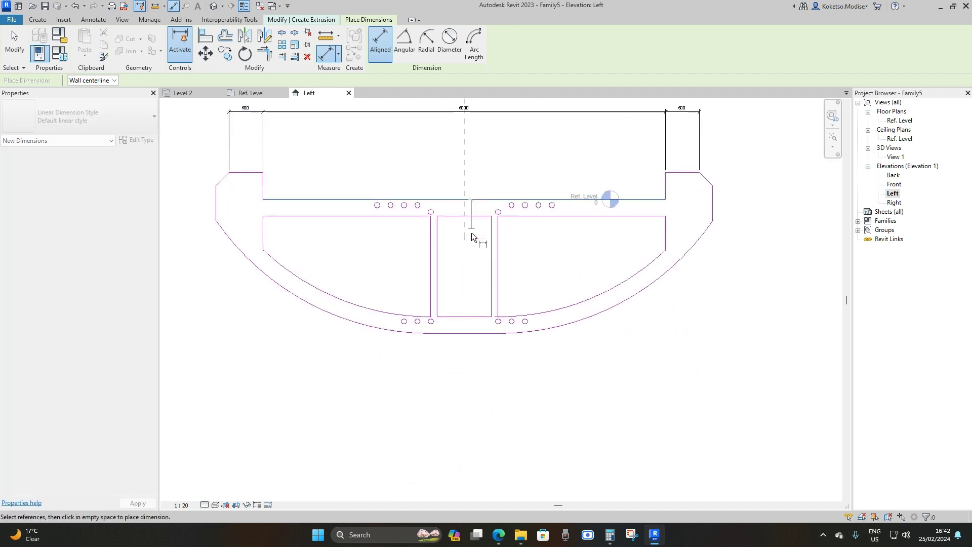
left_click(470, 333)
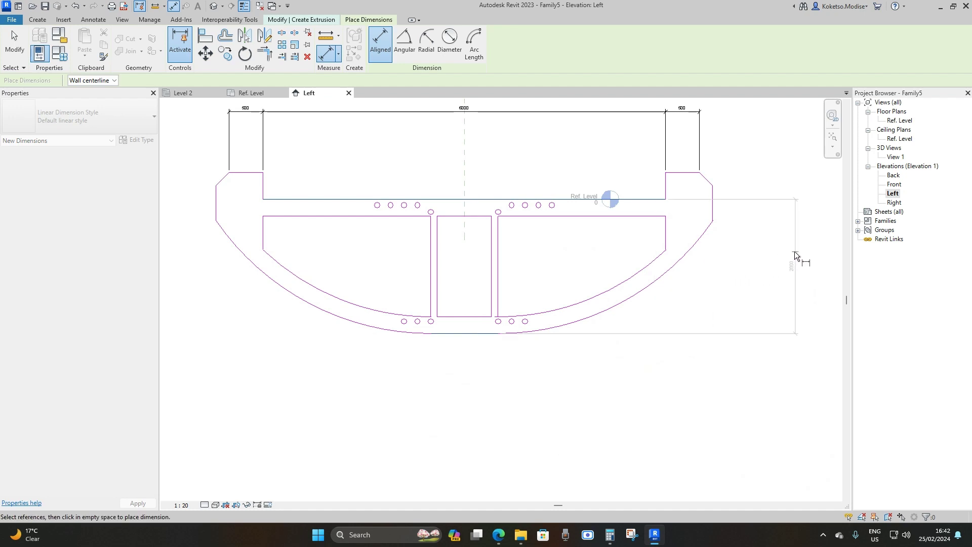
left_click(790, 251)
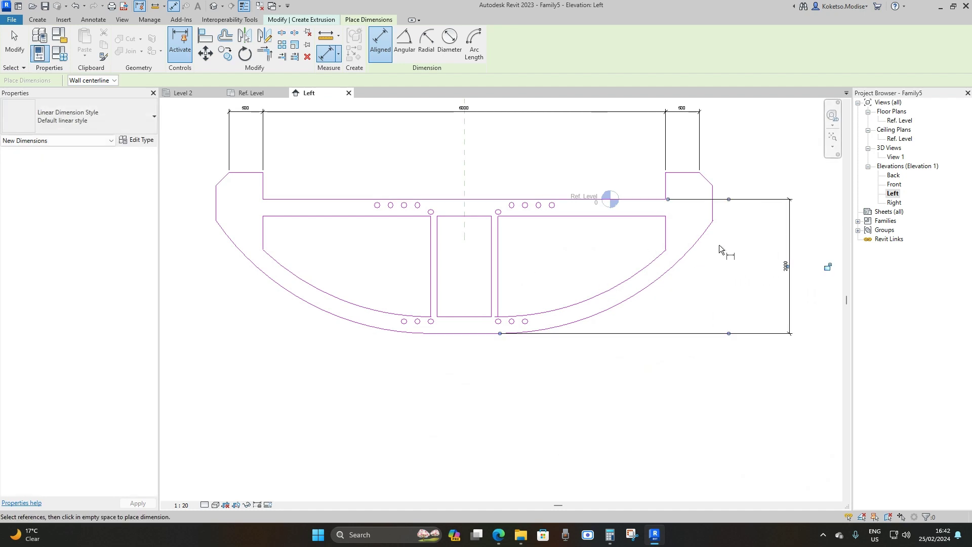
Step: Dimension the vertical outer edges on the right and left sides of the section
scroll(719, 215, "up", 2)
scroll(715, 231, "down", 2)
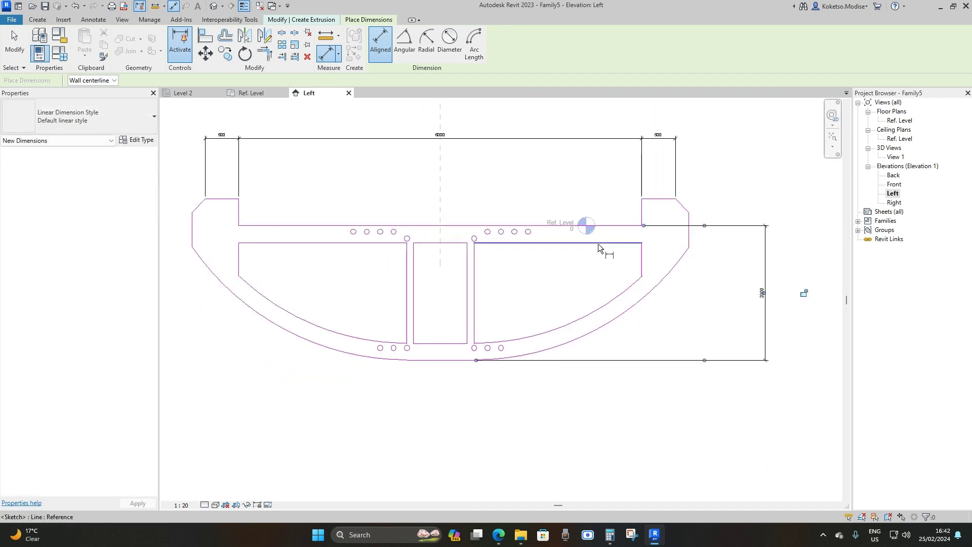
scroll(591, 257, "up", 3)
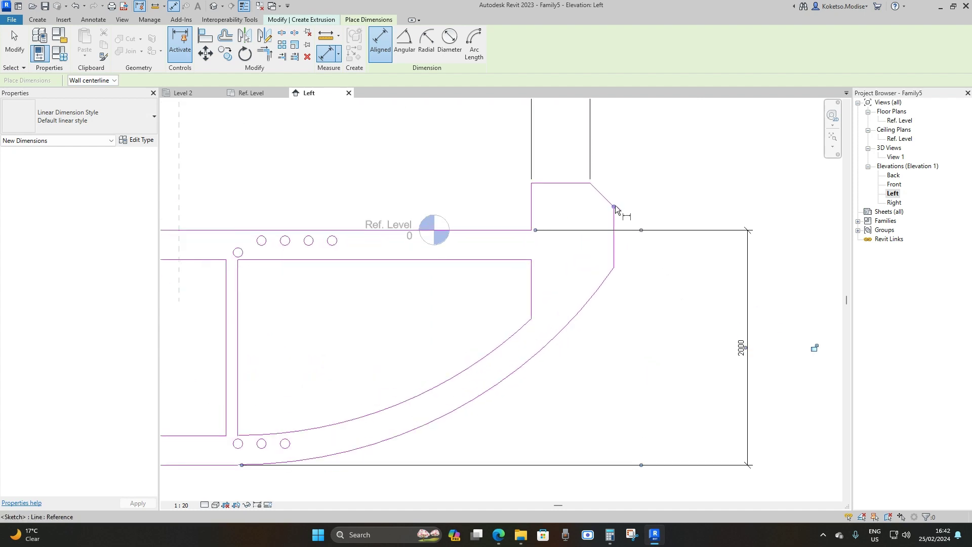
left_click(614, 207)
left_click(614, 268)
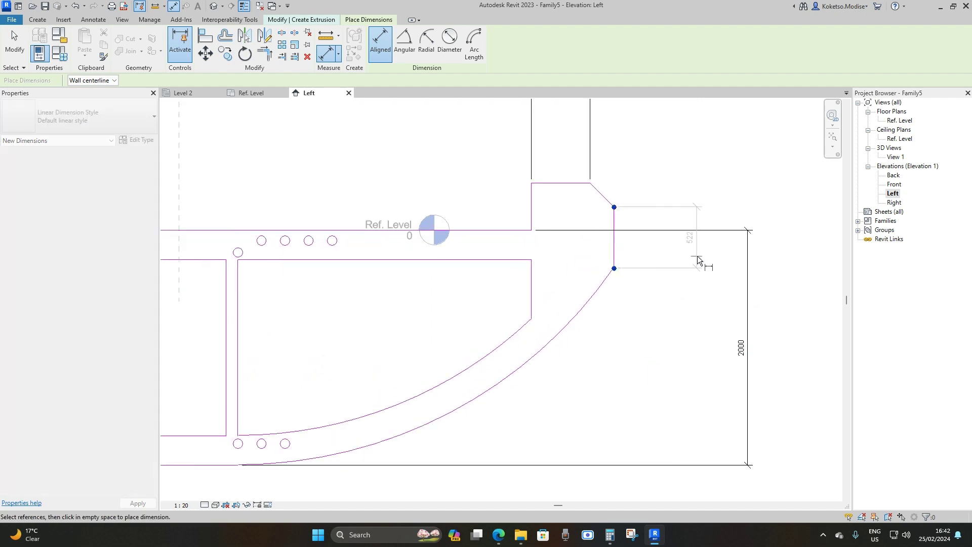
left_click(655, 248)
scroll(661, 245, "down", 1)
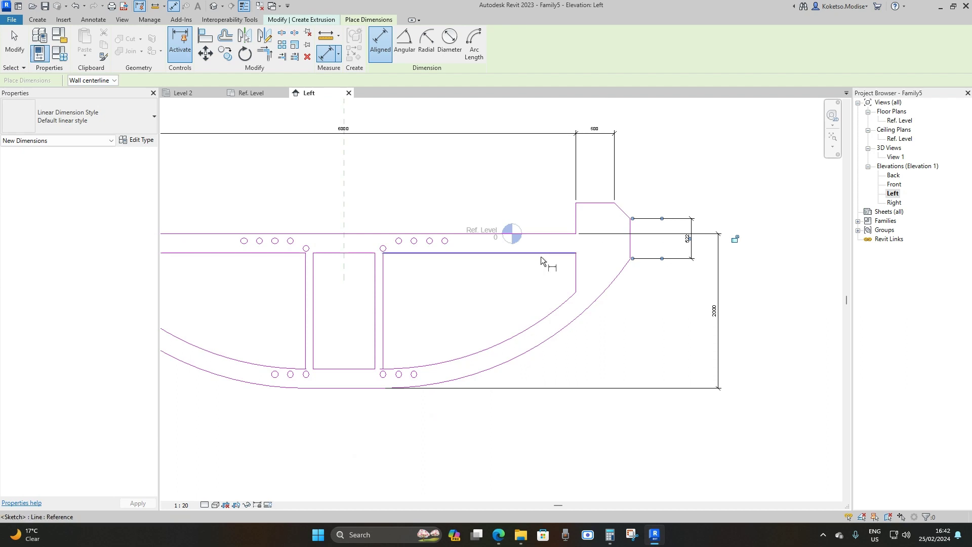
scroll(542, 255, "down", 2)
scroll(348, 222, "up", 3)
left_click(350, 266)
left_click(279, 251)
scroll(343, 212, "down", 2)
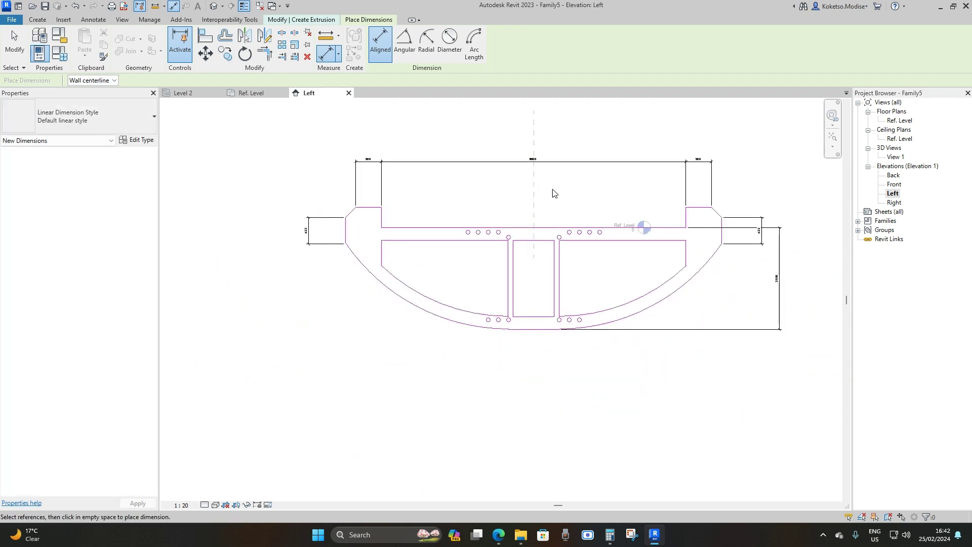
key("Escape")
key("Escape")
Step: Label the clear deck width dimension with a new family type parameter named Top Width
mouse_move(685, 224)
middle_mouse_down()
mouse_move(537, 224)
mouse_move(564, 222)
middle_mouse_up()
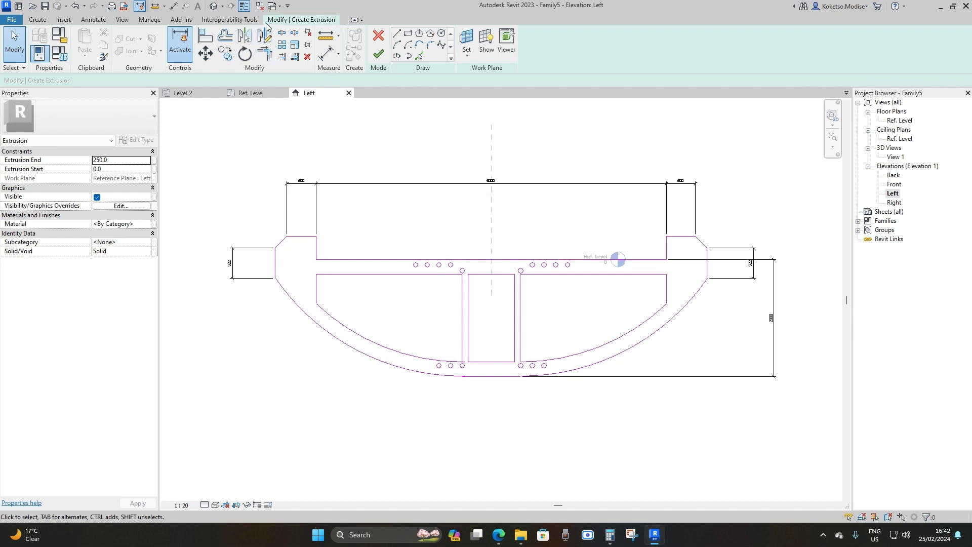
left_click(496, 186)
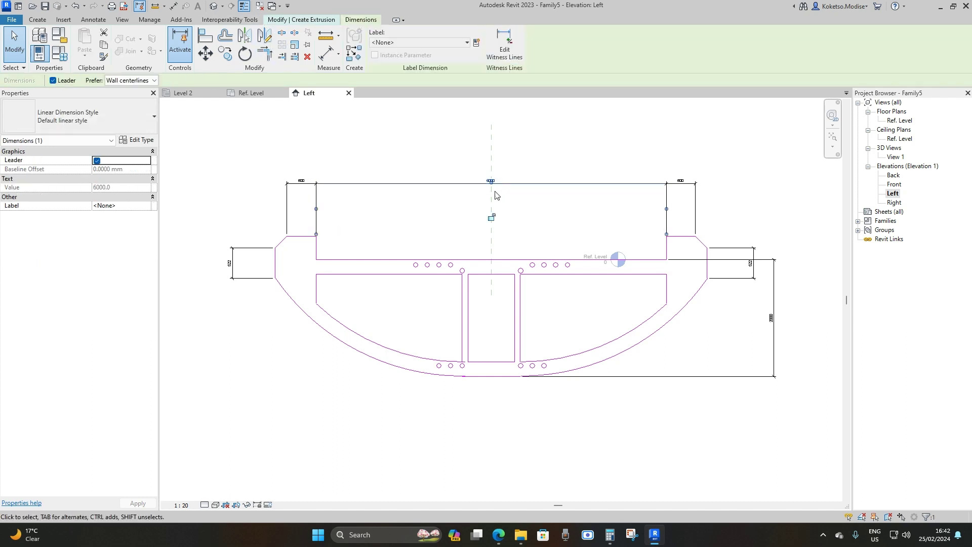
left_click(477, 43)
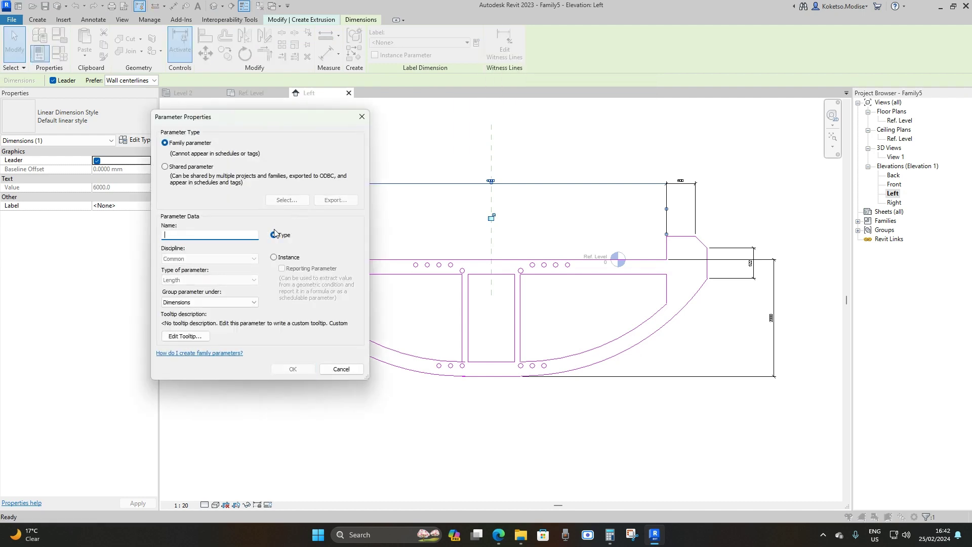
type("Top Width")
left_click(292, 368)
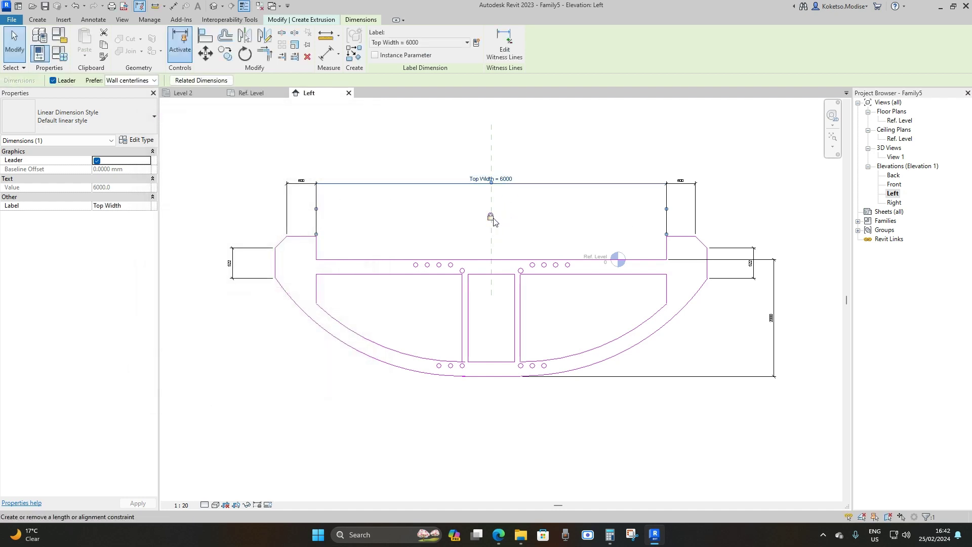
left_click(526, 212)
Step: Label the right barrier's top edge dimension with a new family type parameter named Barrier Width
scroll(511, 212, "up", 3)
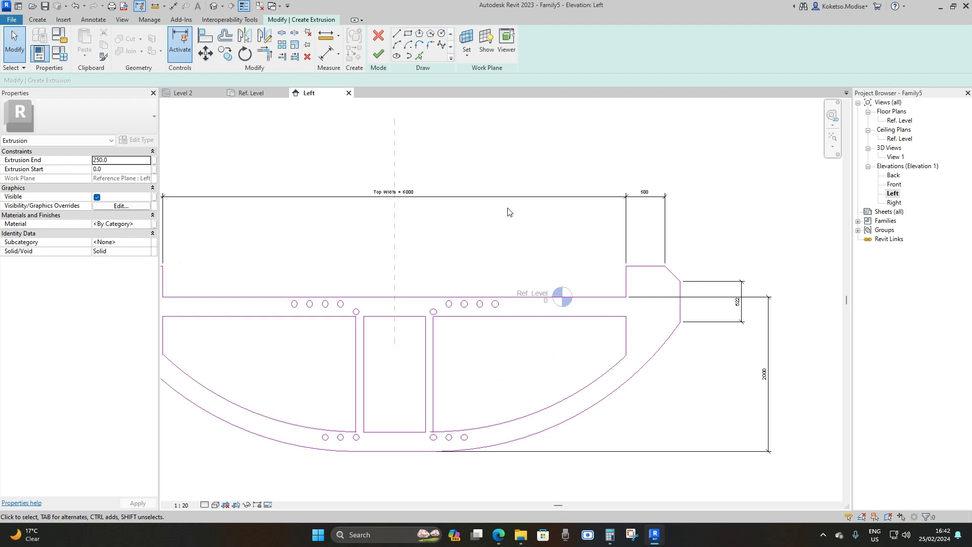
scroll(608, 193, "up", 2)
left_click(594, 184)
scroll(600, 185, "up", 2)
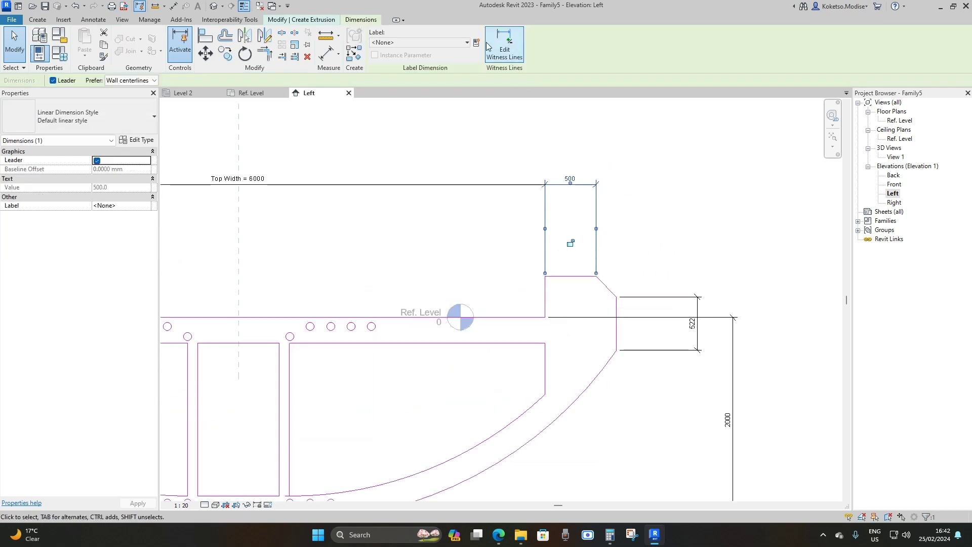
left_click(477, 42)
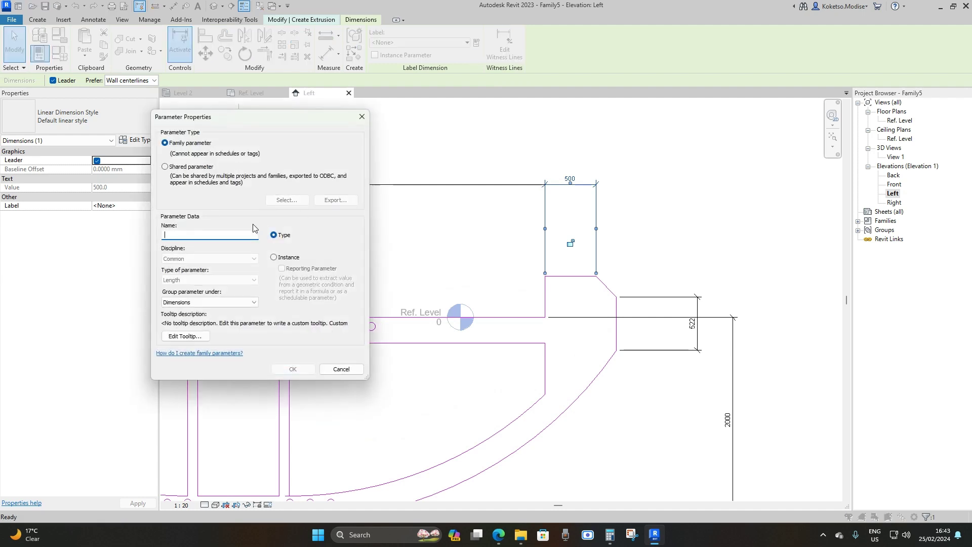
type("Barrier Width")
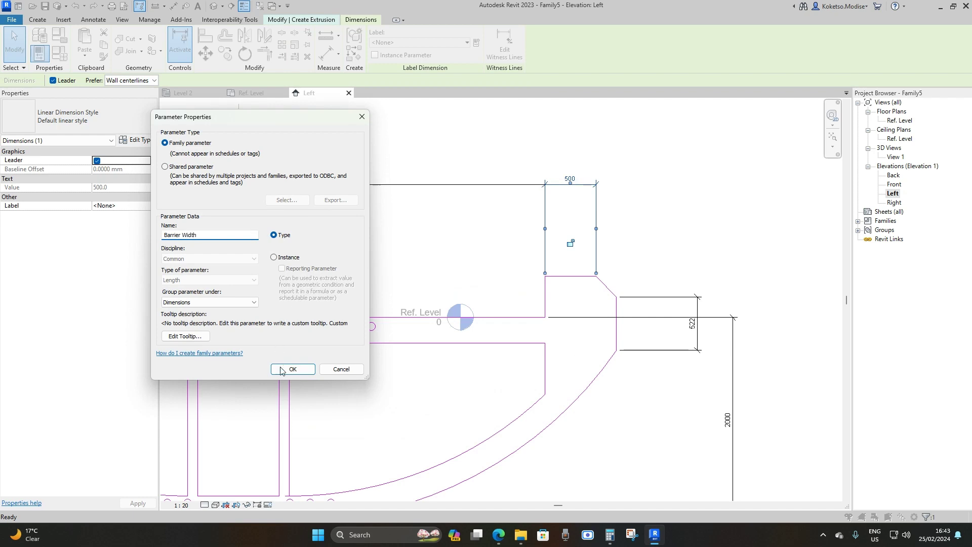
left_click(293, 370)
Step: Label the left barrier's top edge dimension with the existing Barrier Width parameter
scroll(497, 207, "down", 3)
scroll(498, 208, "up", 3)
scroll(537, 208, "up", 2)
middle_click_drag(536, 208, 538, 208)
left_click(324, 203)
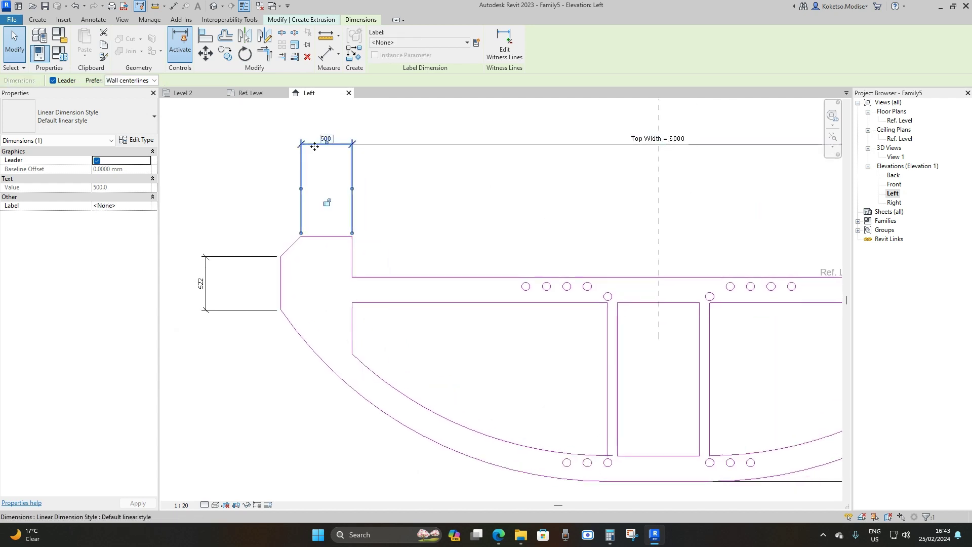
left_click(398, 41)
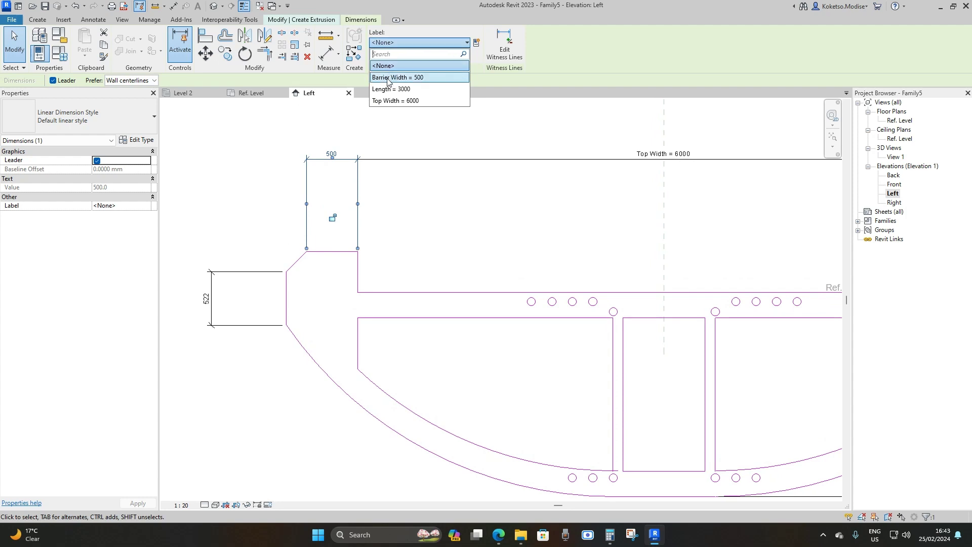
left_click(422, 78)
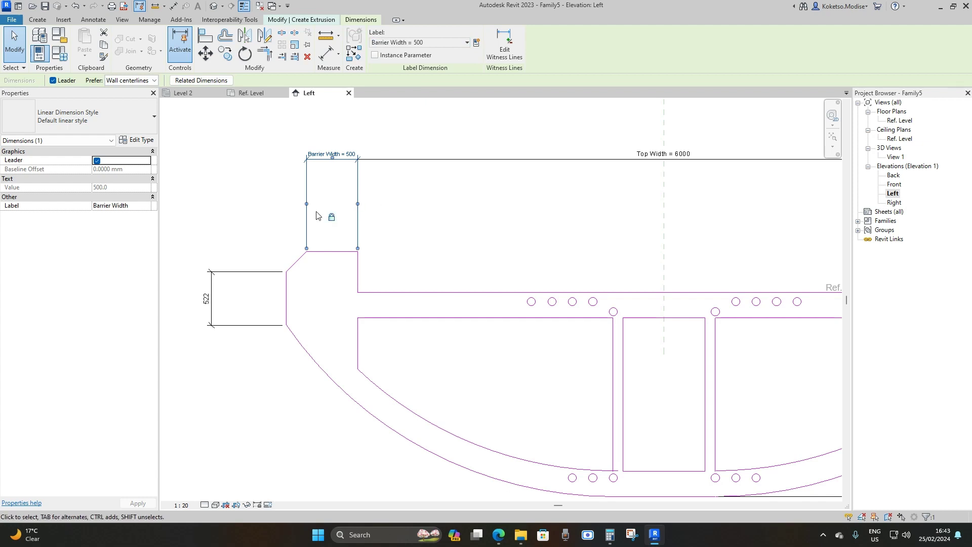
scroll(328, 209, "down", 3)
left_click(434, 206)
Step: Label the overall section depth dimension with a new family type parameter named Height
middle_click_drag(434, 206, 341, 180)
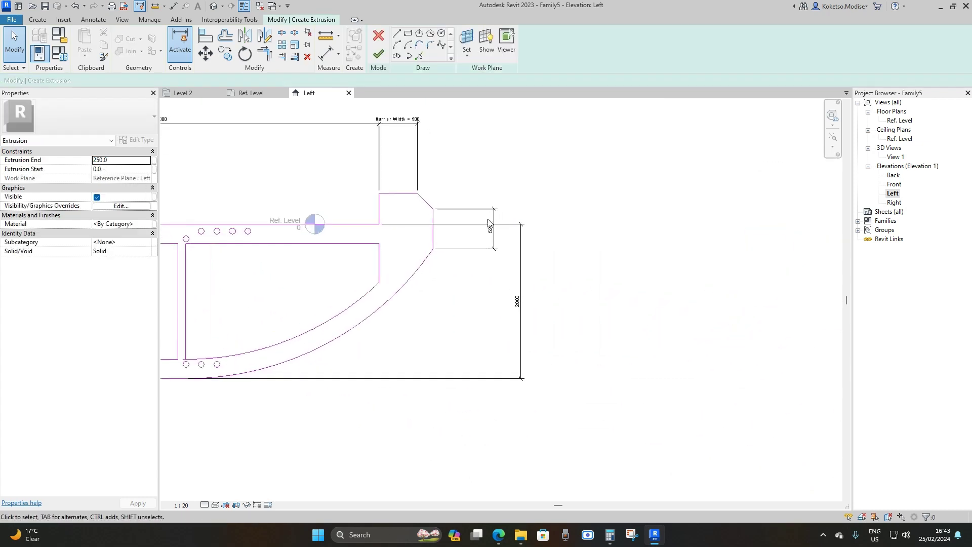
scroll(489, 222, "up", 2)
left_click(533, 279)
left_click(477, 43)
type("Height")
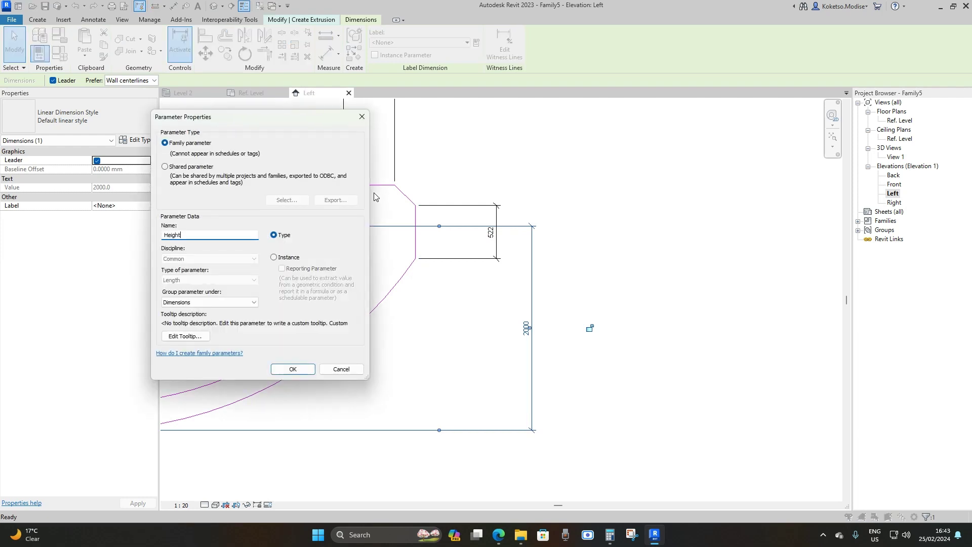
left_click(292, 369)
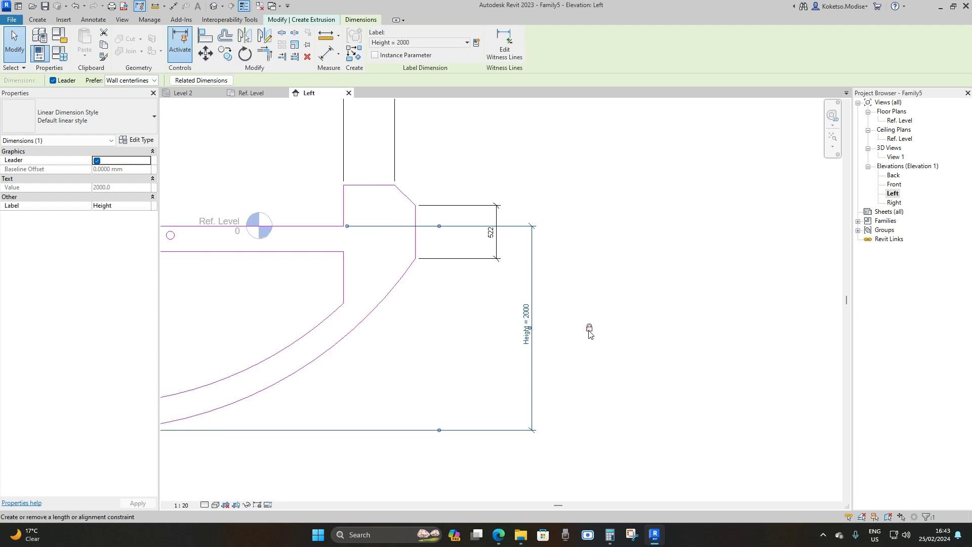
Step: Label the dimension of the section's right vertical outer edge with a new family type parameter named H1
scroll(456, 239, "up", 1)
left_click(524, 256)
left_click(500, 250)
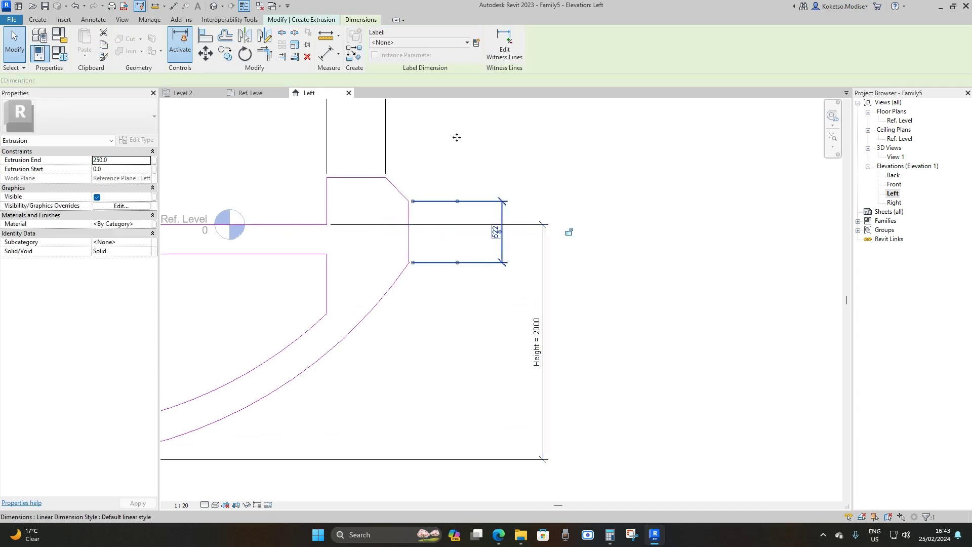
left_click(569, 232)
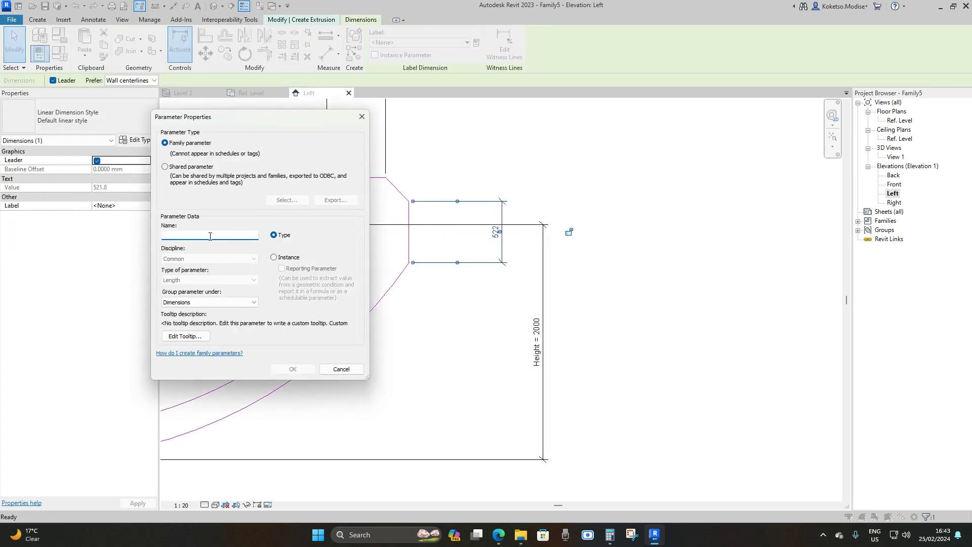
type("H1")
left_click(291, 369)
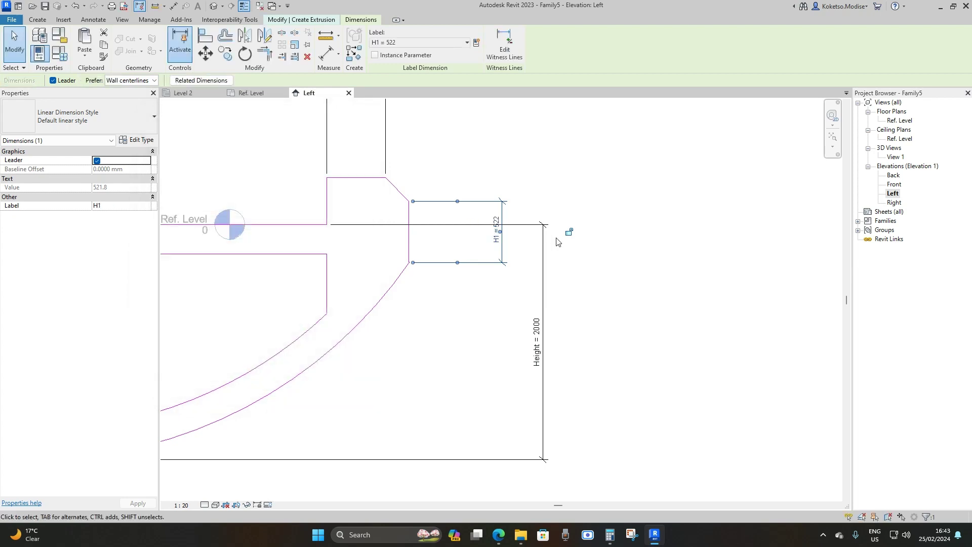
Step: Label the dimension of the section's left vertical outer edge with the existing H1 parameter
scroll(569, 234, "down", 3)
scroll(436, 202, "up", 3)
key("ctrl+z")
scroll(436, 204, "up", 2)
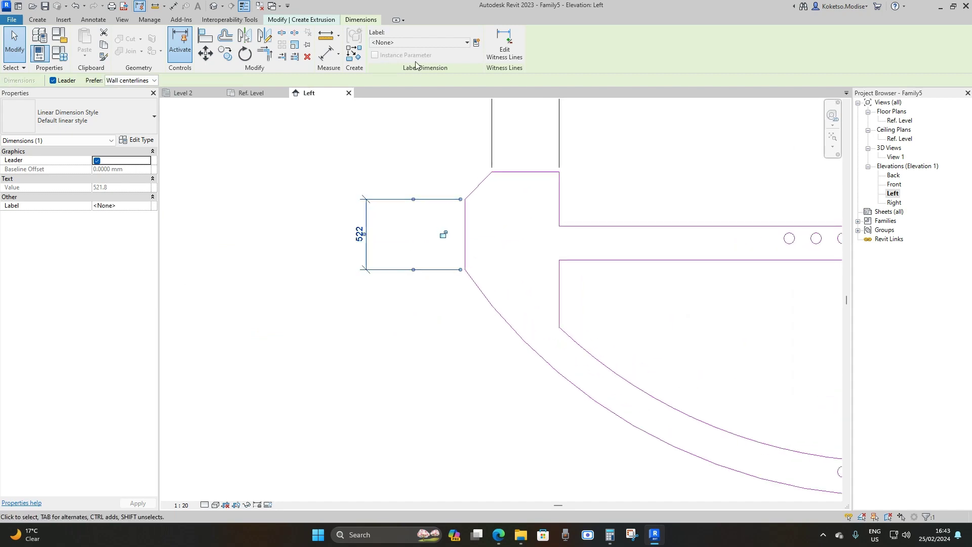
left_click(433, 42)
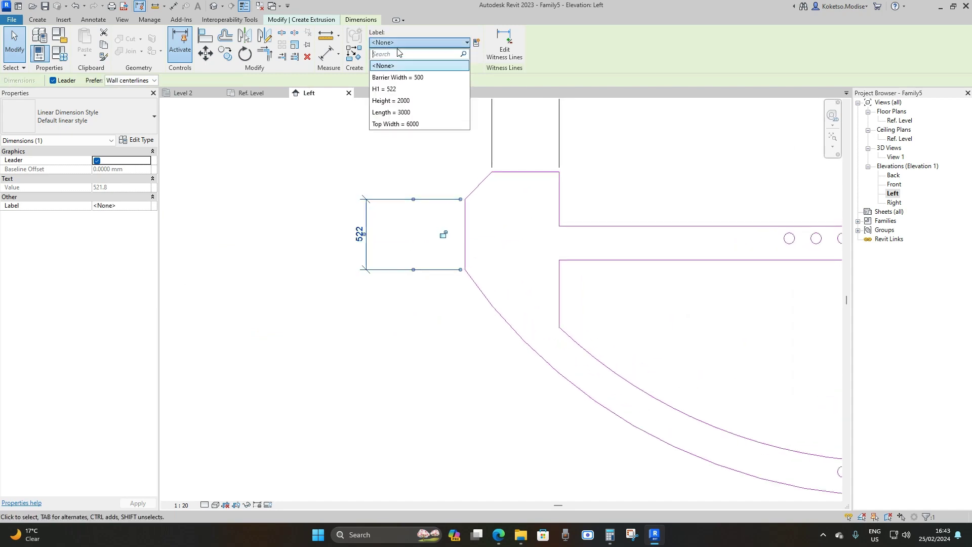
left_click(406, 89)
scroll(436, 238, "down", 3)
scroll(506, 313, "down", 2)
left_click(595, 368)
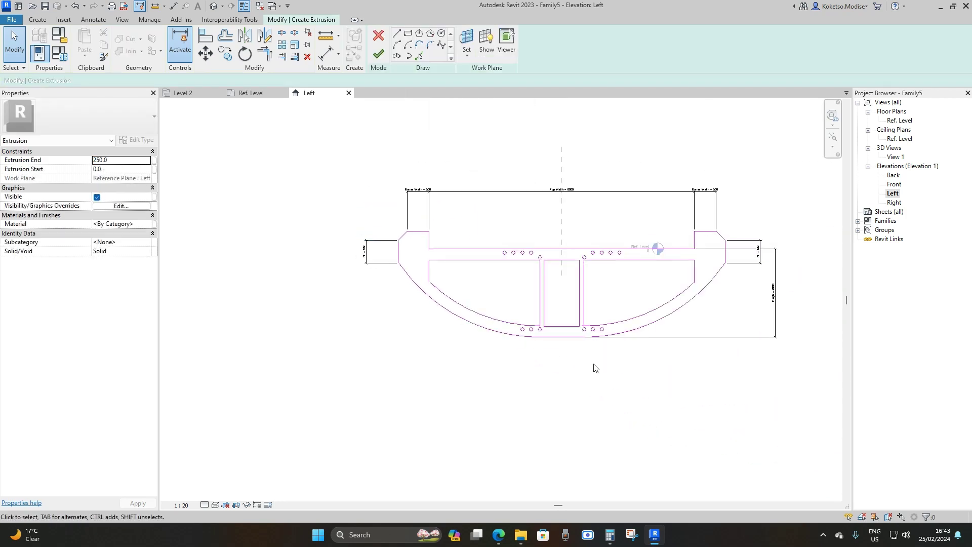
Step: Dimension the flat bottom edge of the section between its two arc ends, placing the dimension below the section
scroll(466, 330, "up", 3)
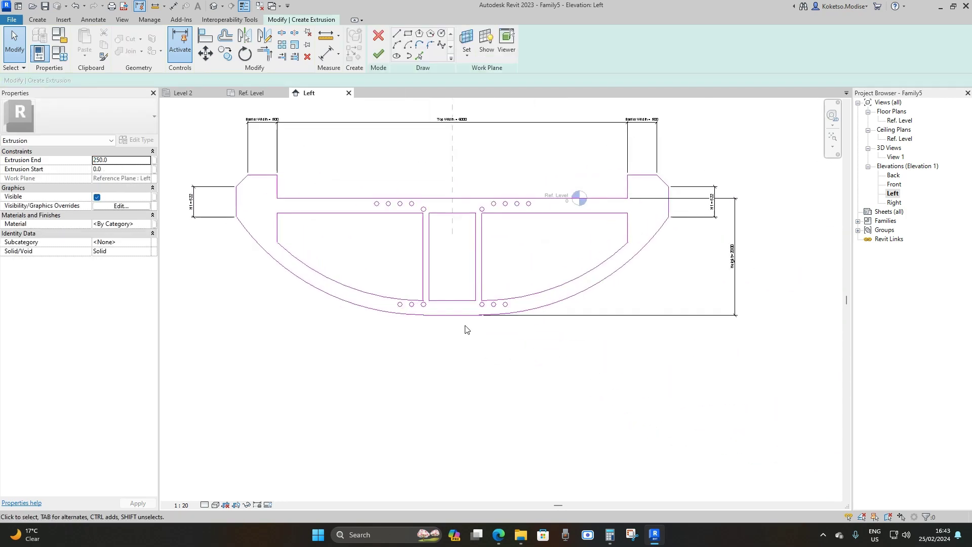
left_click(173, 6)
scroll(415, 329, "up", 2)
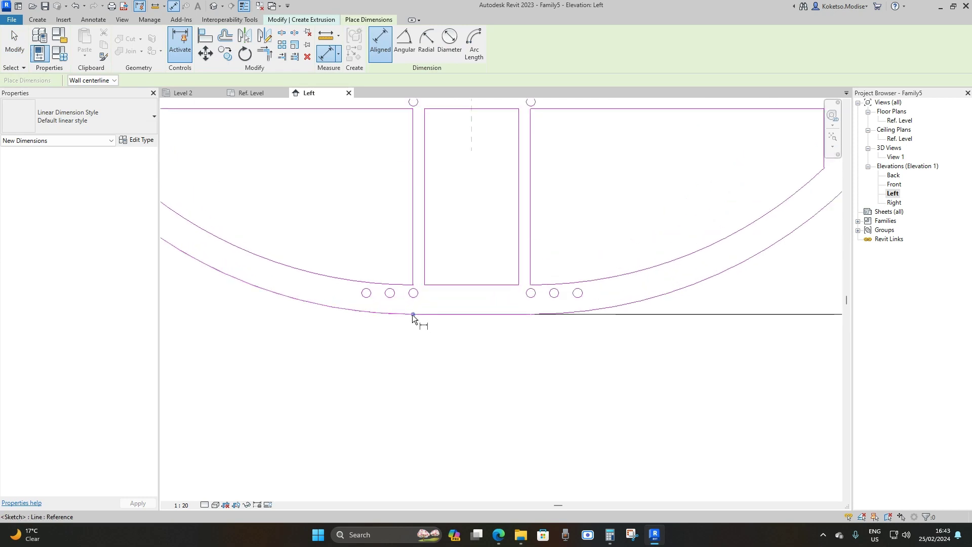
left_click(531, 314)
left_click(470, 406)
scroll(442, 318, "down", 2)
scroll(454, 367, "up", 2)
key("Escape")
key("Escape")
Step: Label the bottom edge dimension with a new family type parameter named Bottom Width
left_click(463, 389)
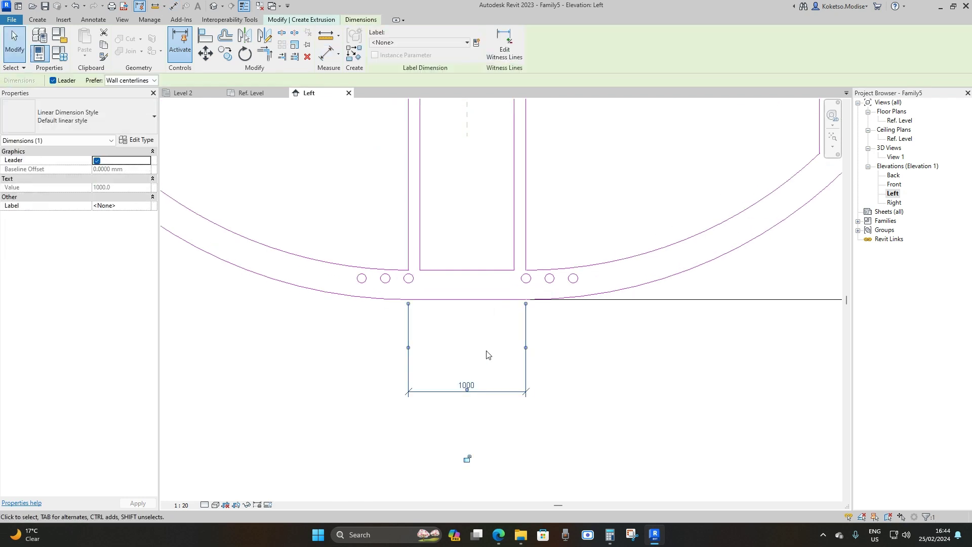
left_click(476, 43)
type("Bottom")
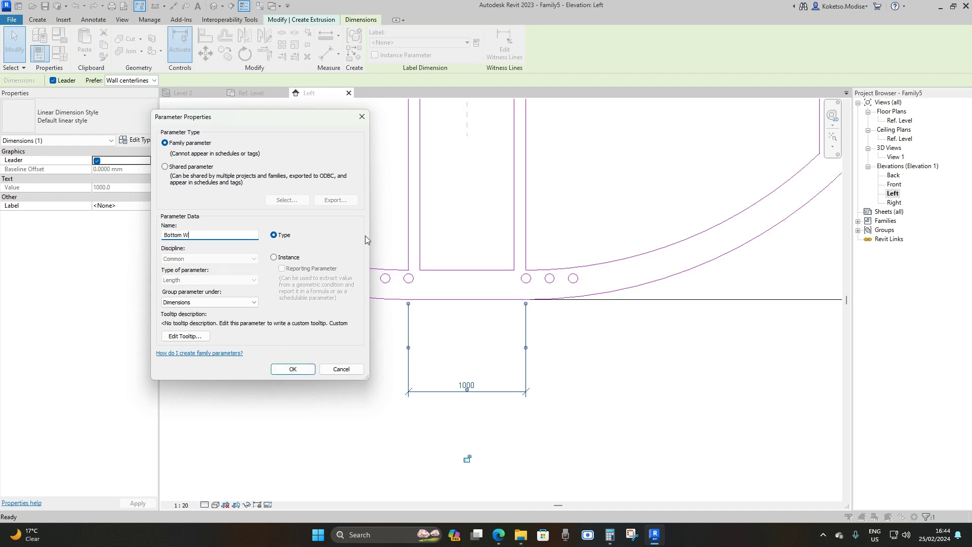
type("Width")
left_click(289, 369)
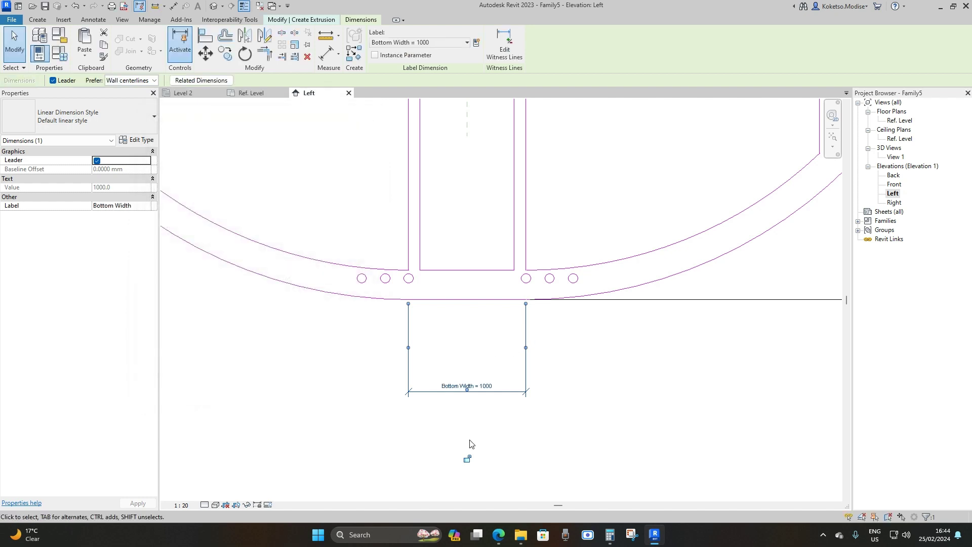
left_click(536, 347)
scroll(535, 348, "down", 2)
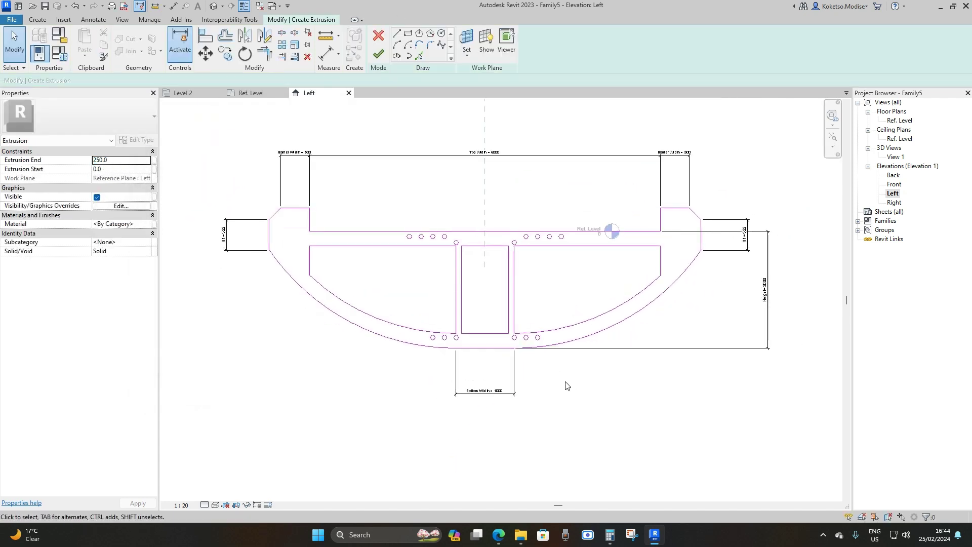
middle_click_drag(565, 386, 562, 397)
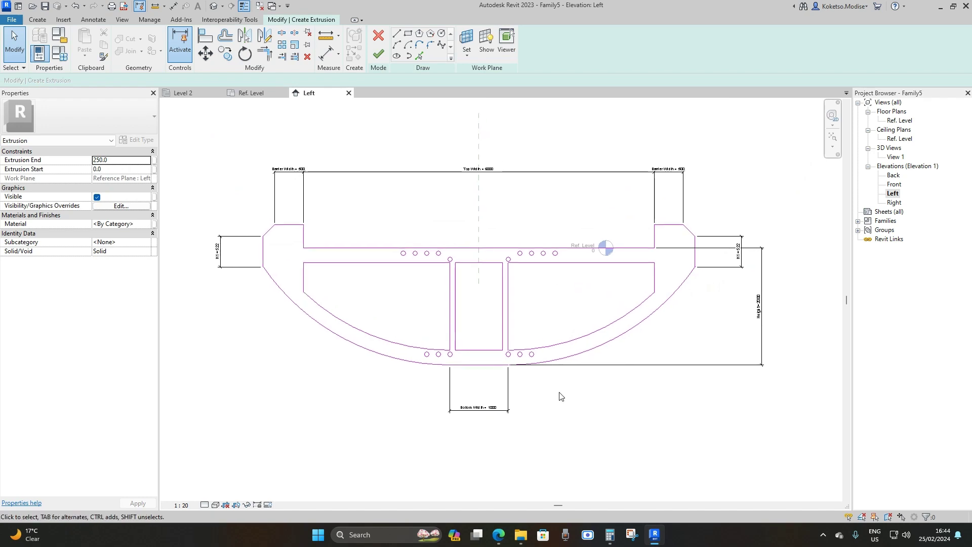
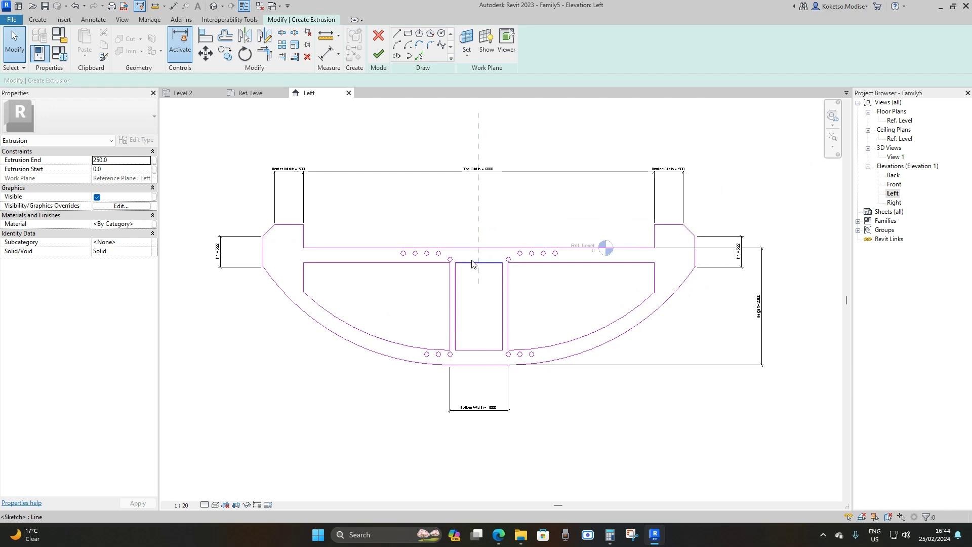
Step: Try a Top Width of 8000 mm on the deck section and undo the change
scroll(486, 173, "up", 4)
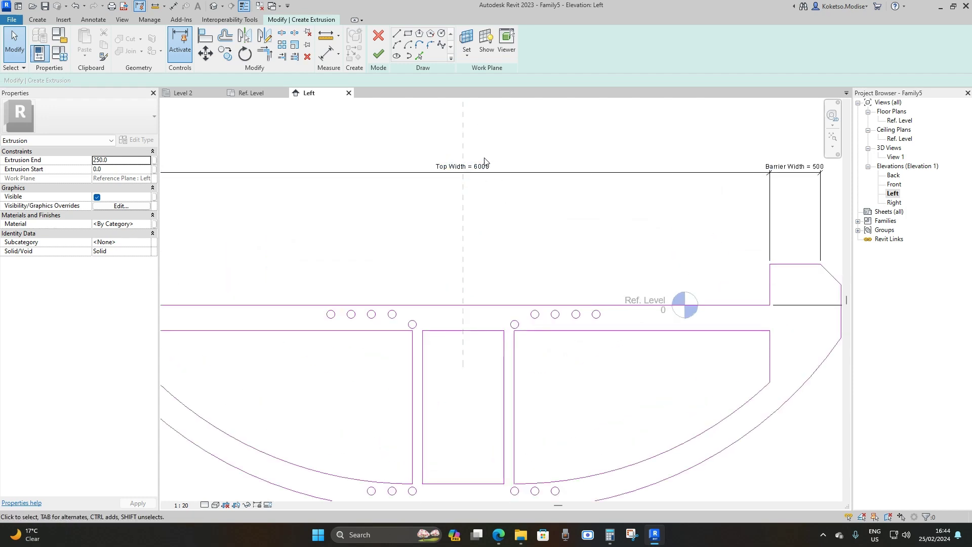
scroll(477, 175, "down", 3)
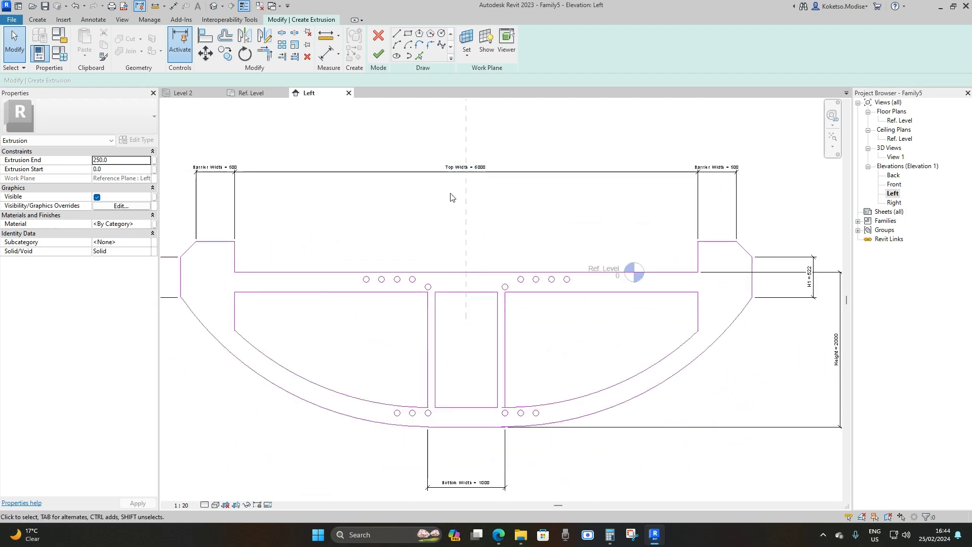
scroll(476, 177, "down", 1)
scroll(475, 179, "up", 1)
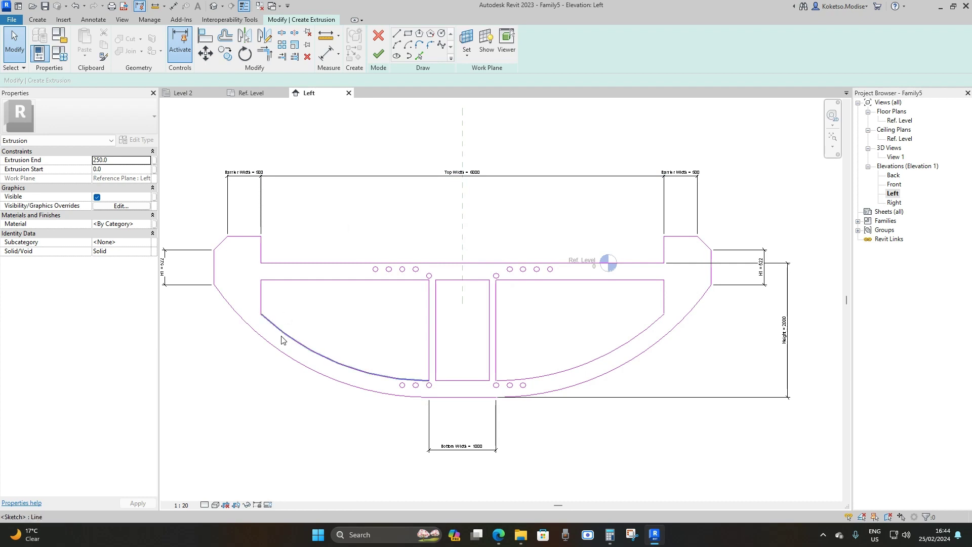
scroll(467, 173, "up", 2)
scroll(467, 173, "up", 1)
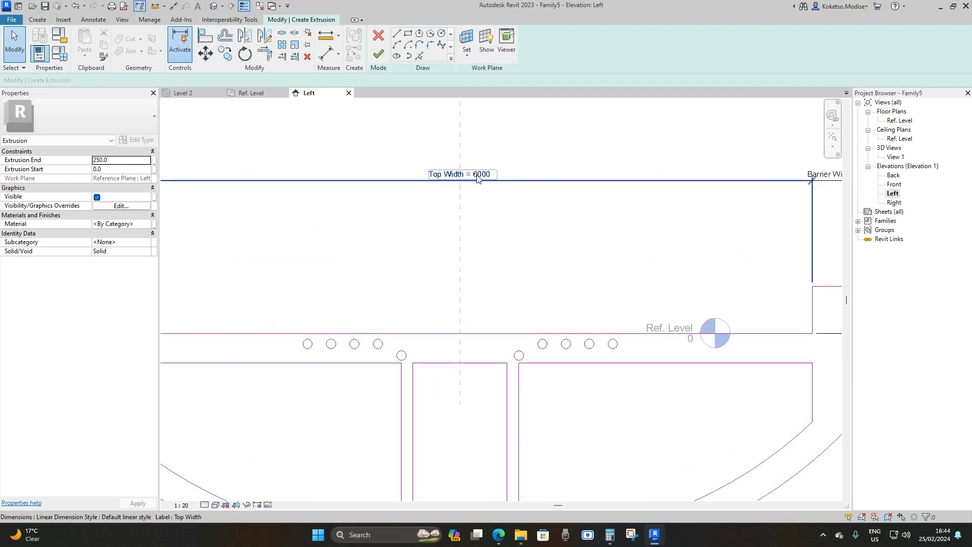
left_click(478, 172)
left_click(477, 171)
scroll(476, 168, "down", 3)
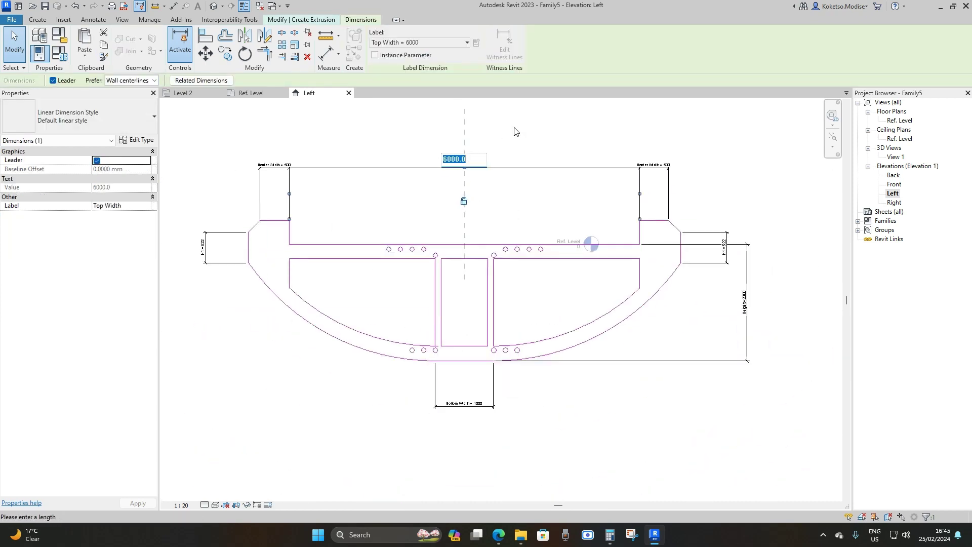
type("8000")
key("Return")
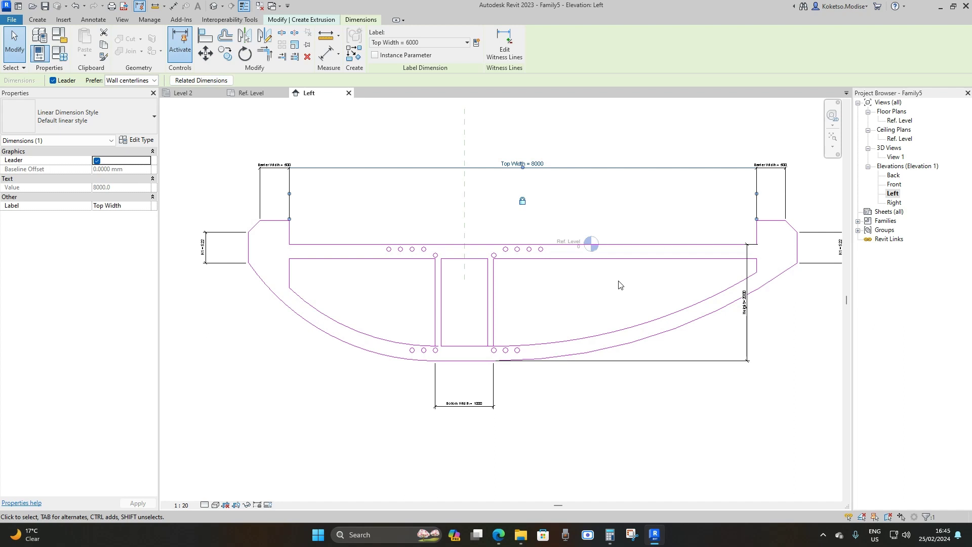
left_click(77, 7)
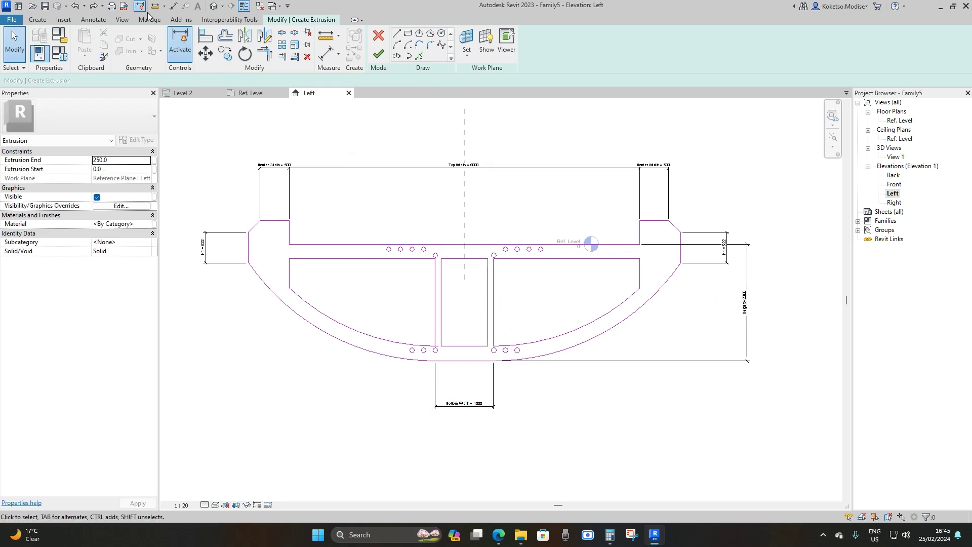
Step: Dimension from the left barrier's inner face through the centre reference plane to the right barrier's inner face, and make both segments equal
left_click(173, 5)
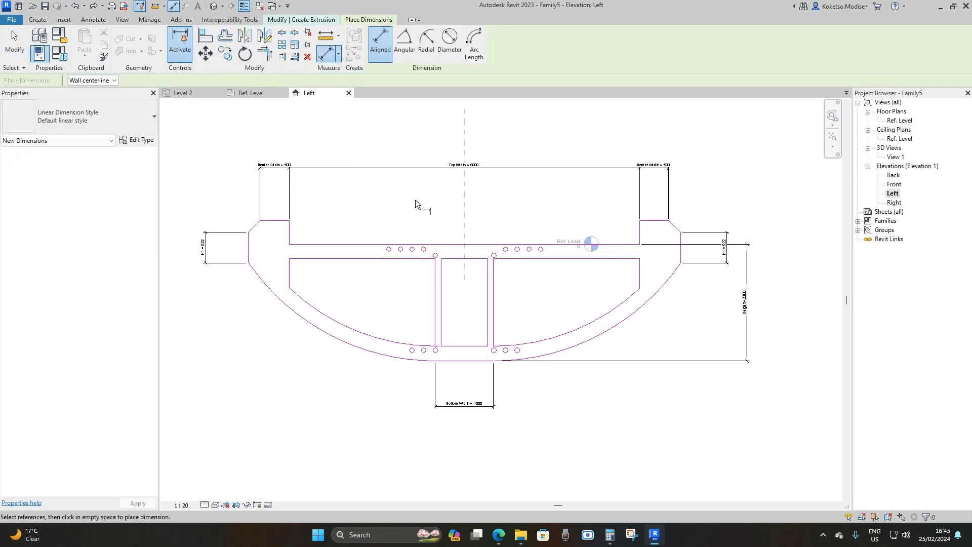
scroll(416, 199, "up", 1)
left_click(271, 235)
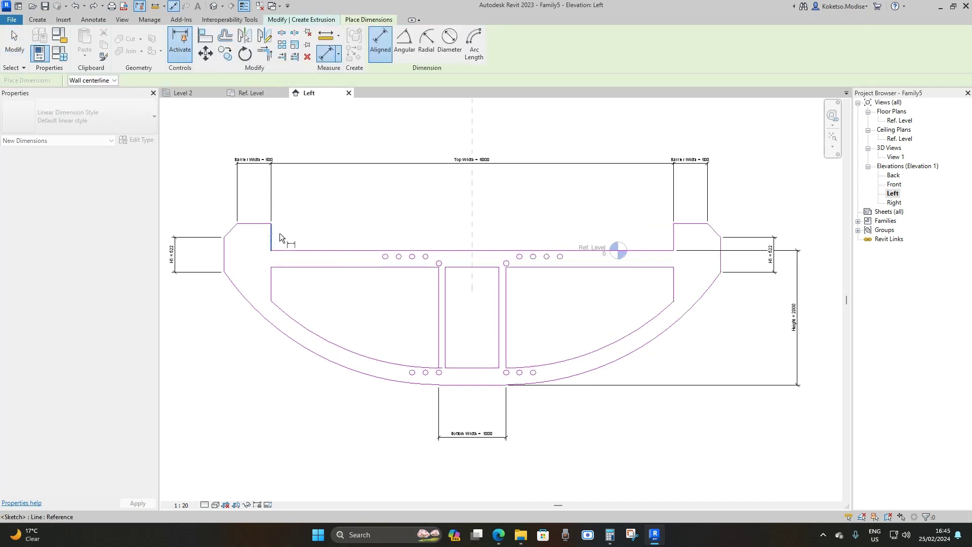
left_click(472, 229)
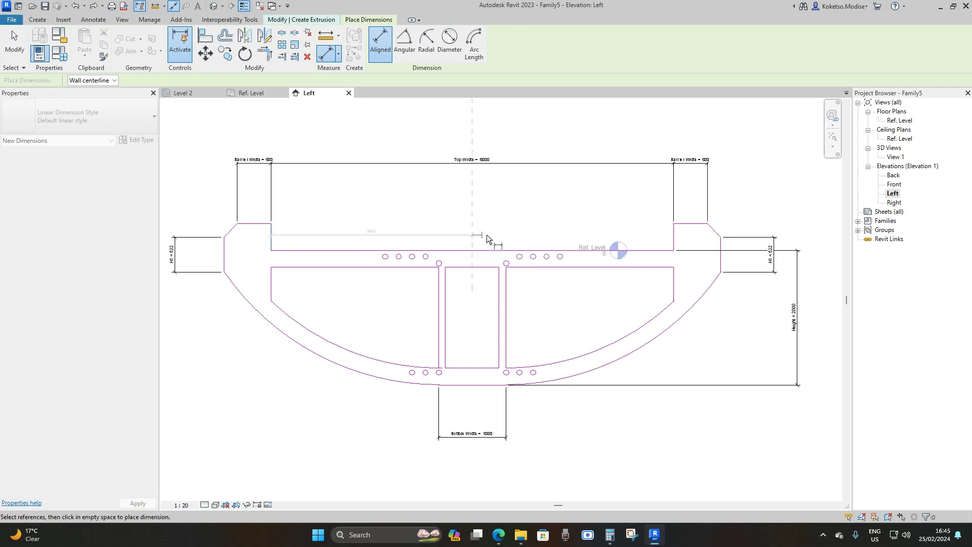
left_click(676, 235)
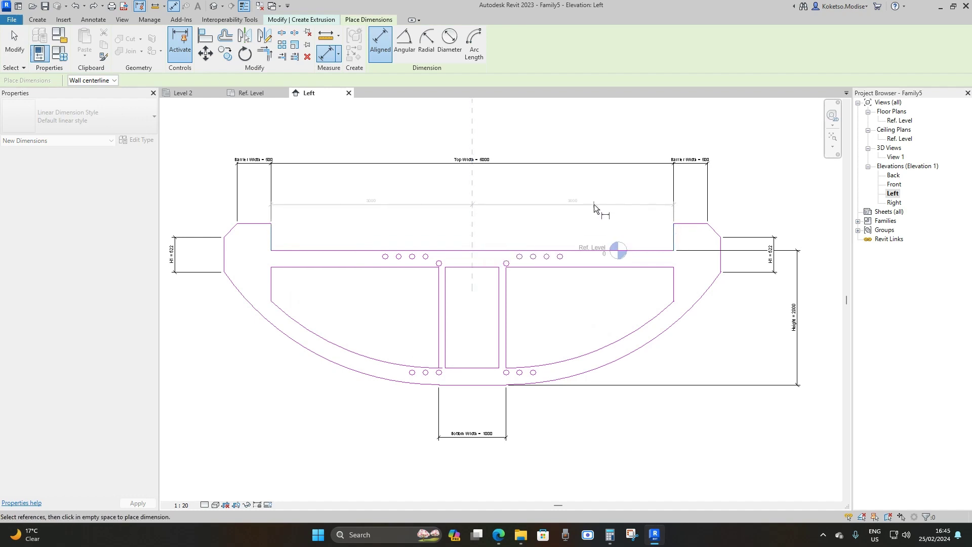
left_click(593, 204)
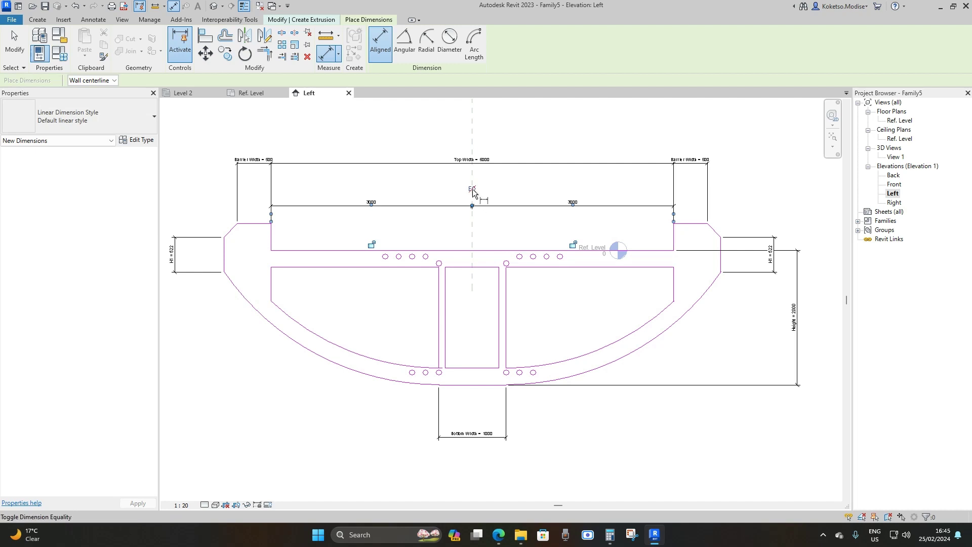
scroll(476, 190, "up", 1)
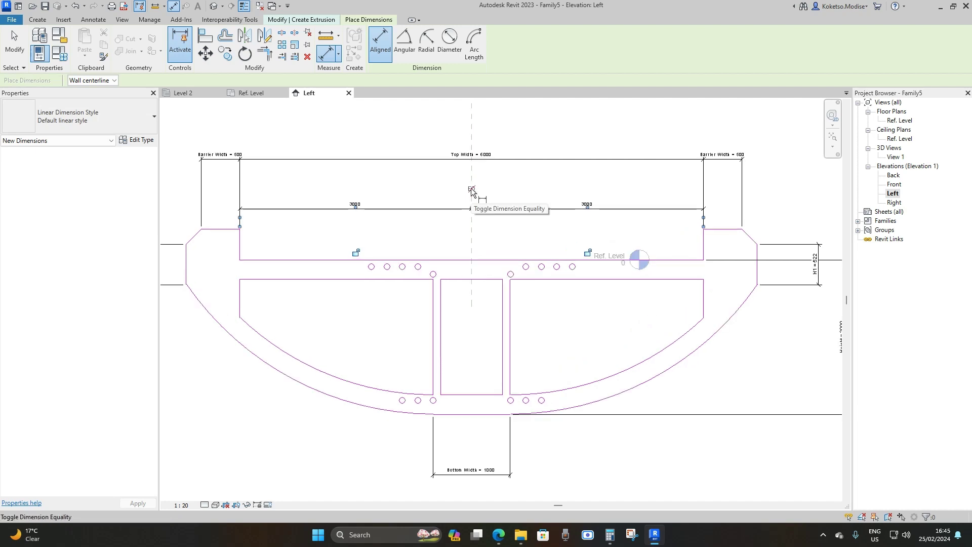
left_click(472, 190)
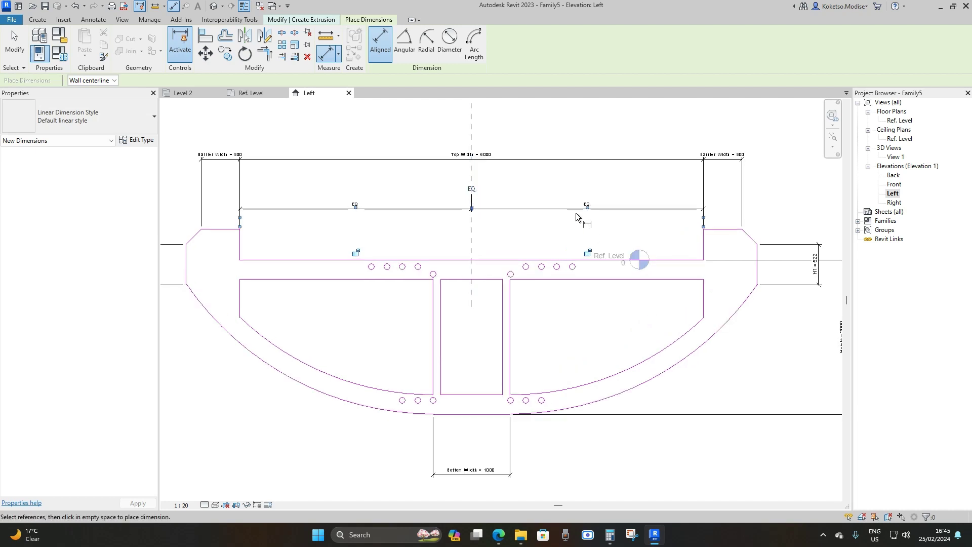
scroll(576, 212, "down", 2)
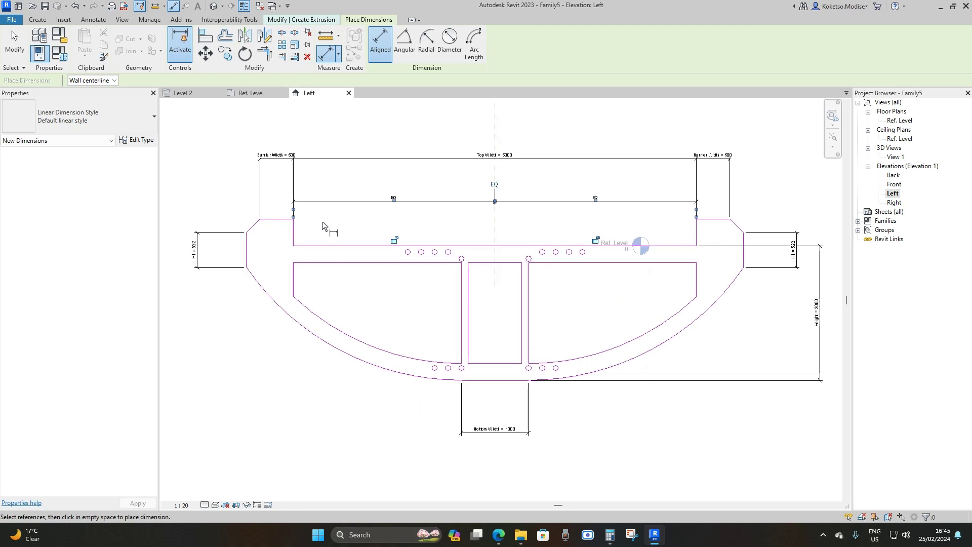
Step: Try an equal dimension between the barriers' outer top corners through the centre reference plane, and remove that dimension
left_click(260, 219)
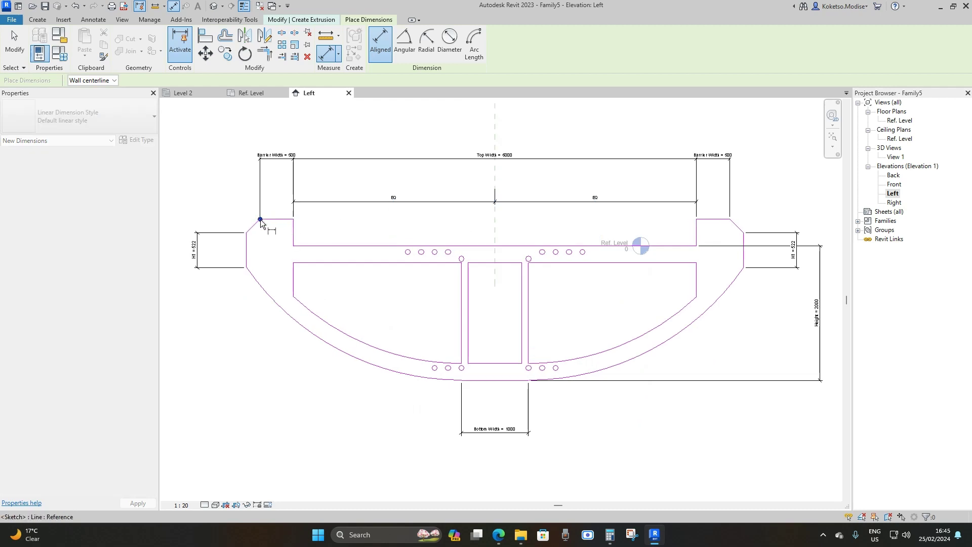
left_click(495, 173)
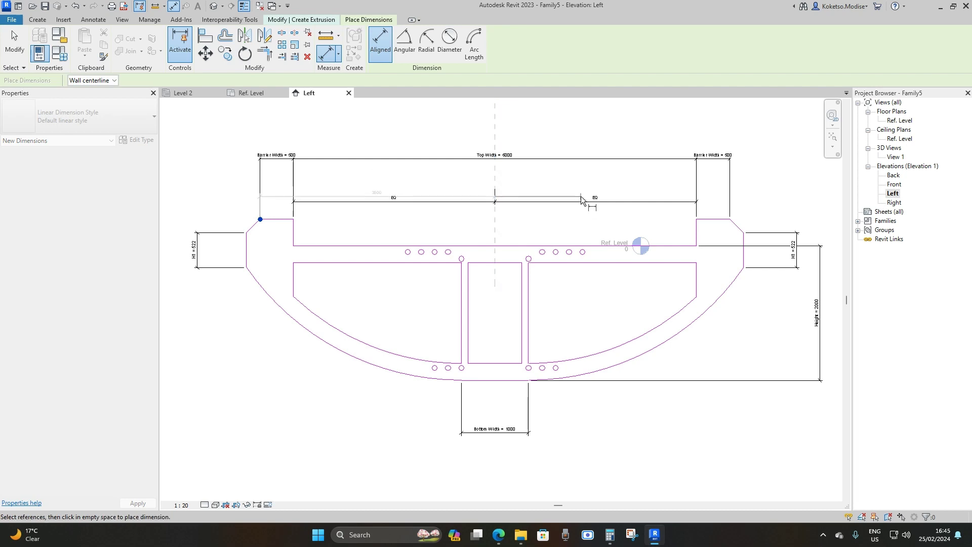
left_click(730, 219)
left_click(615, 176)
scroll(495, 156, "up", 2)
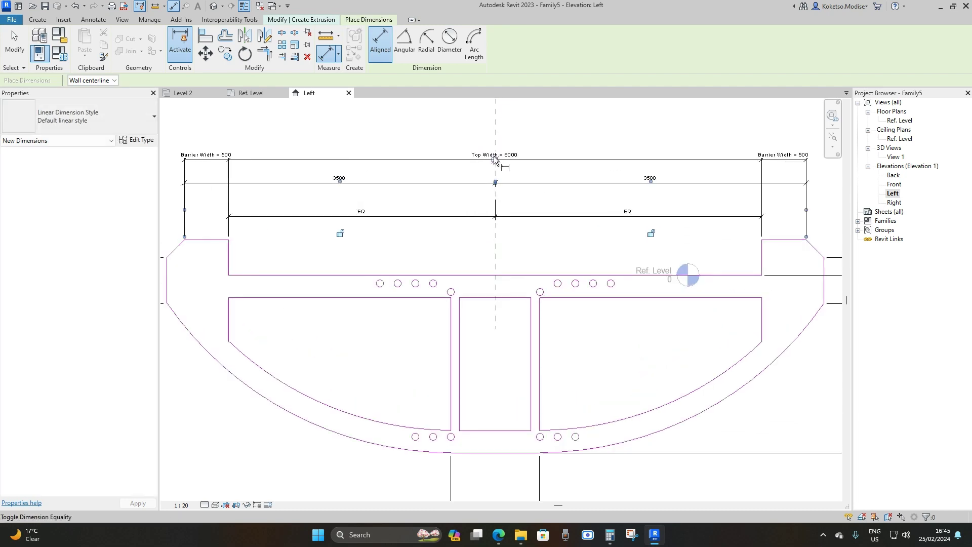
left_click(496, 159)
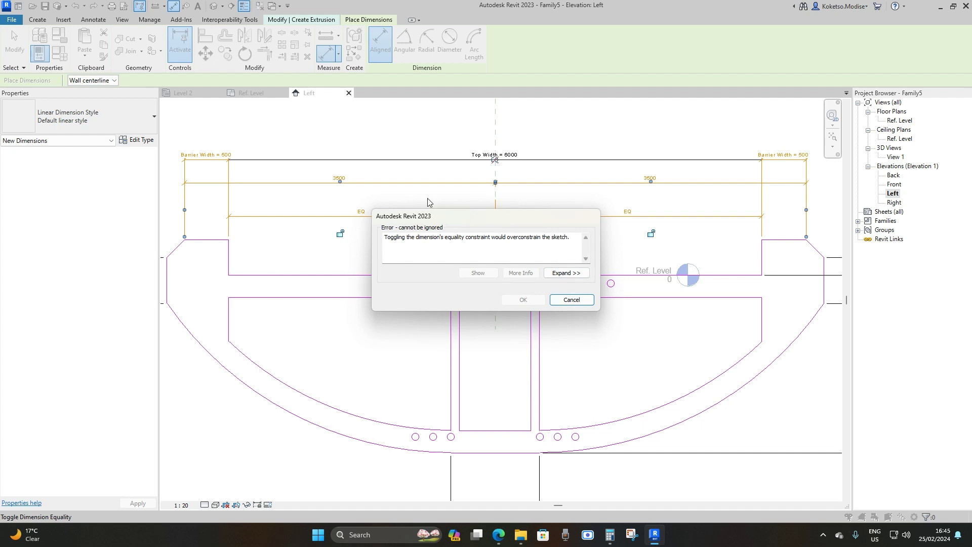
key("Escape")
key("Escape")
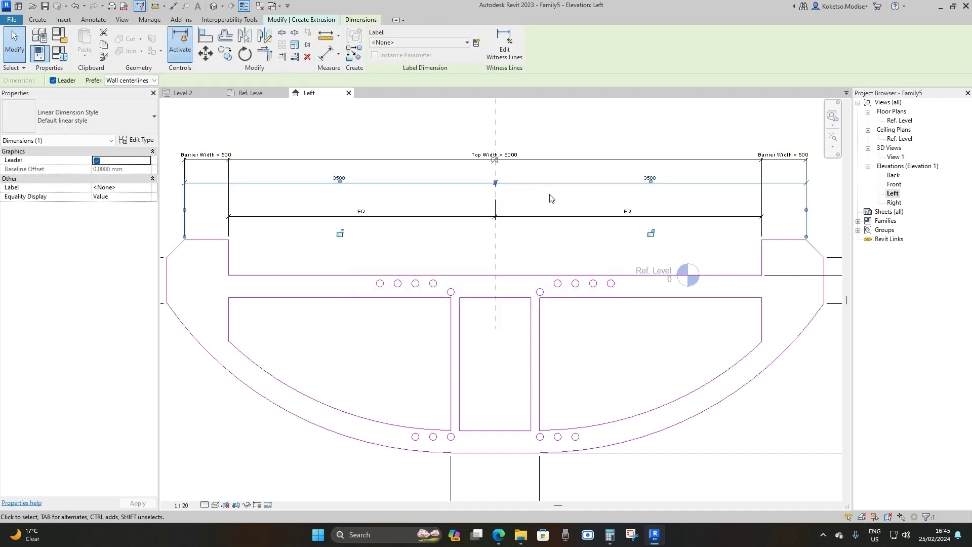
key("Delete")
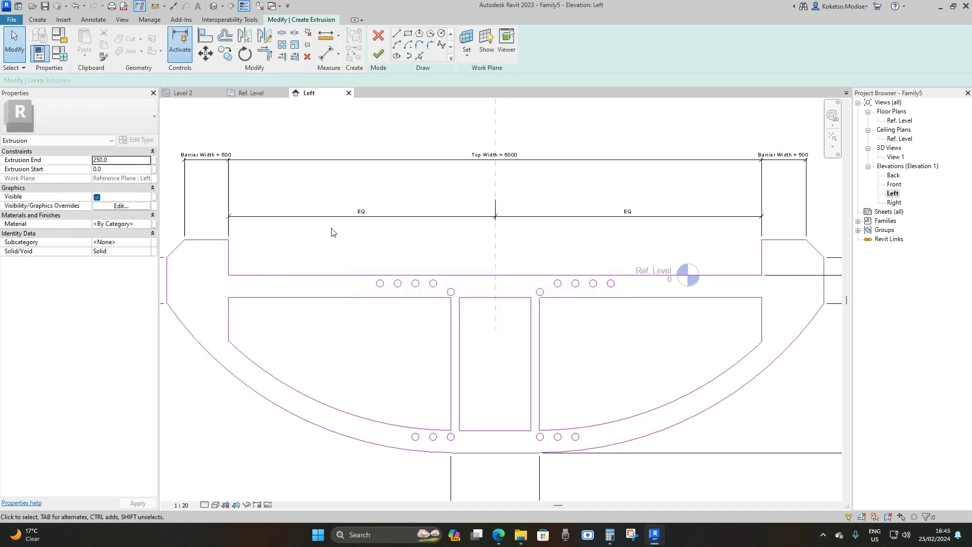
Step: Dimension the section's flat bottom edge from end to end through the centre reference plane, and make both segments equal
scroll(371, 293, "down", 3)
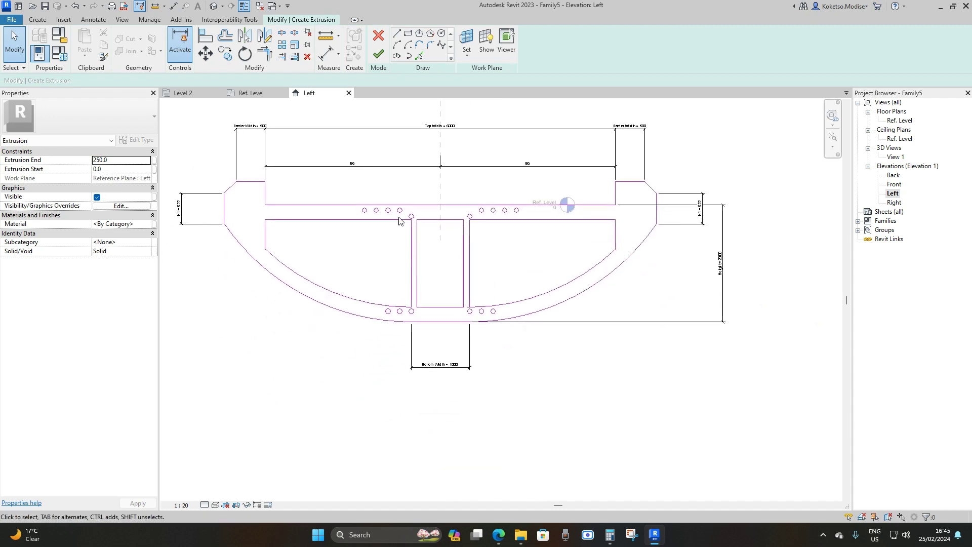
left_click(173, 6)
scroll(304, 238, "down", 1)
middle_click_drag(290, 233, 330, 233)
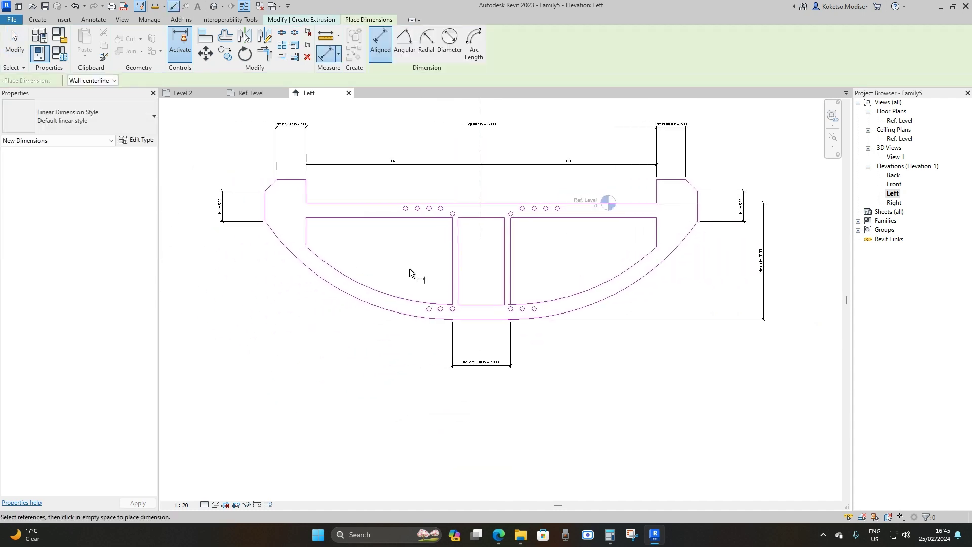
scroll(462, 353, "up", 2)
left_click(451, 311)
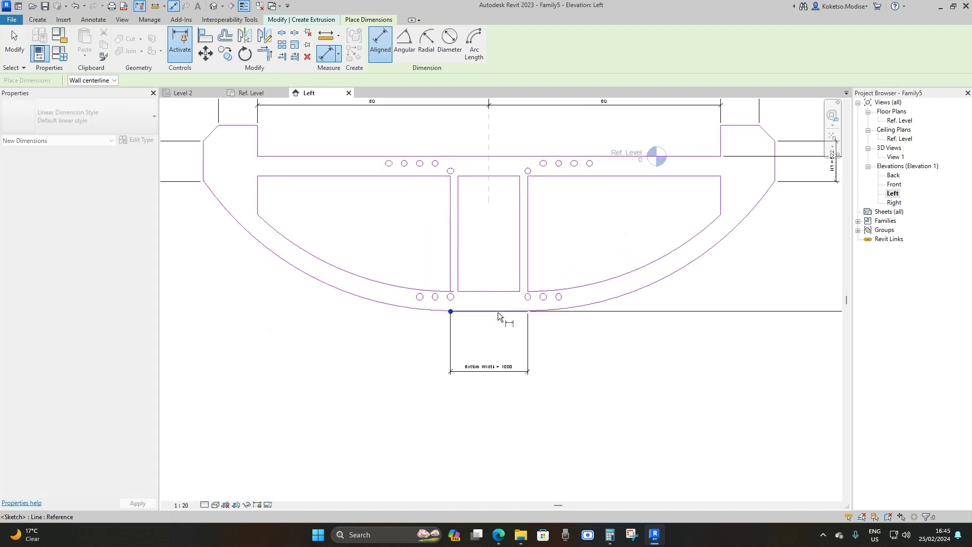
left_click(527, 310)
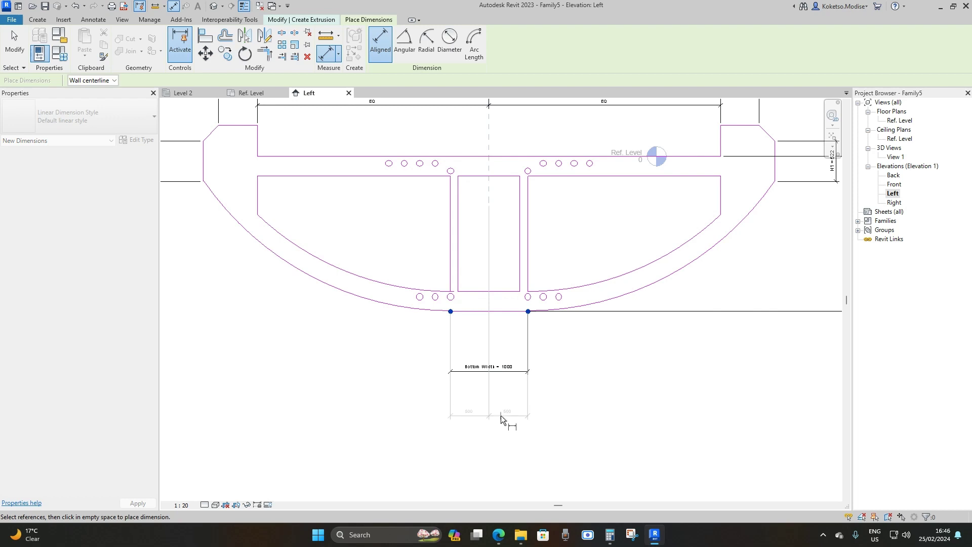
left_click(499, 417)
left_click(489, 395)
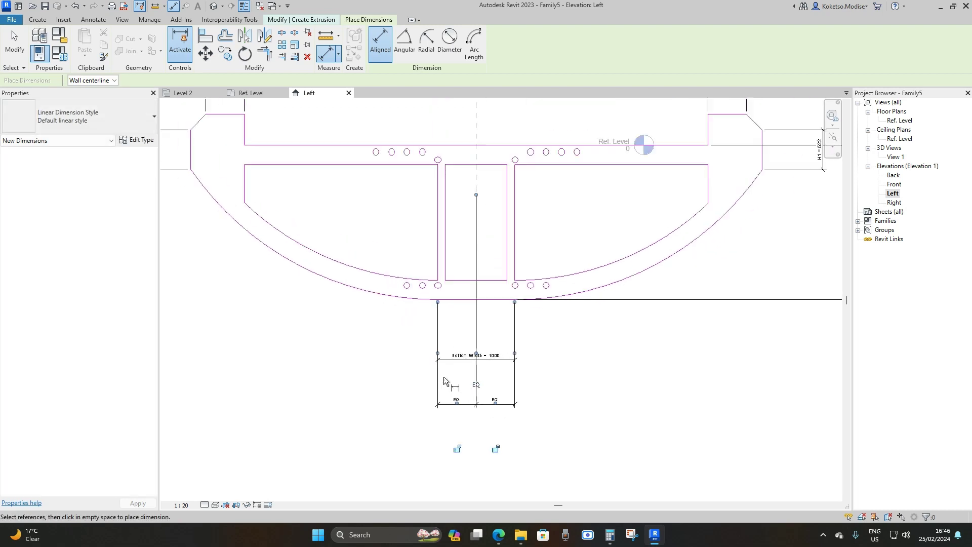
Step: Dimension between the lower ends of the section's outer vertical edges through the centre reference plane, and make both segments equal
scroll(559, 373, "down", 1)
scroll(559, 373, "up", 1)
scroll(640, 287, "down", 1)
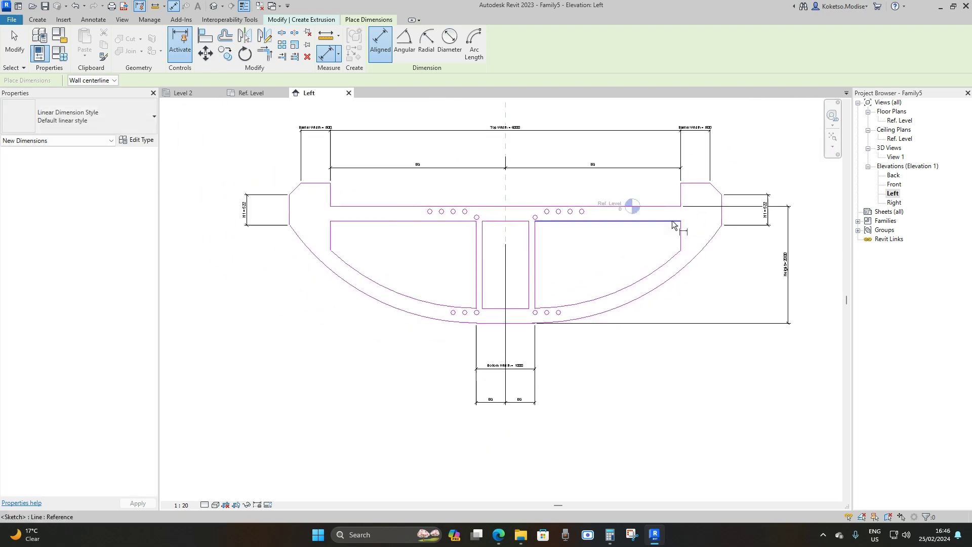
scroll(673, 221, "down", 1)
left_click(722, 226)
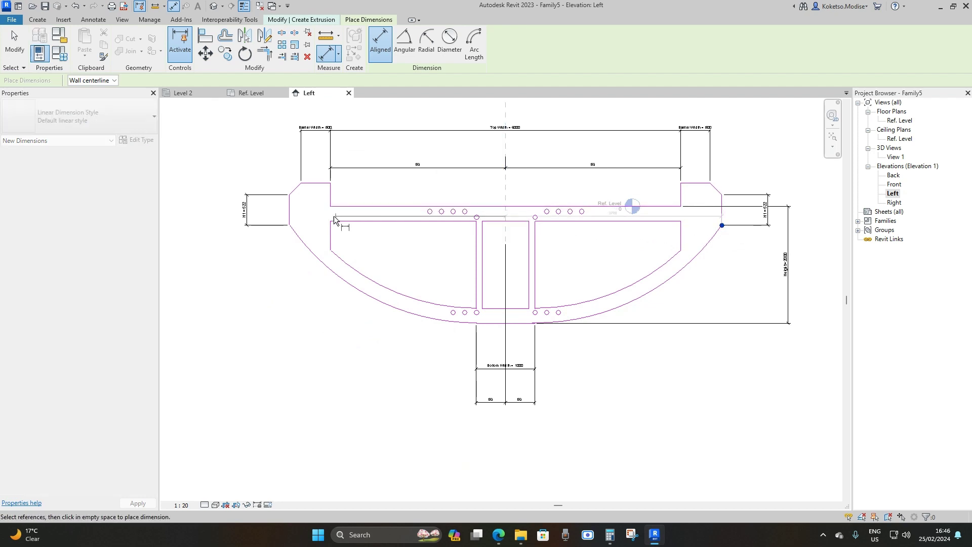
left_click(291, 226)
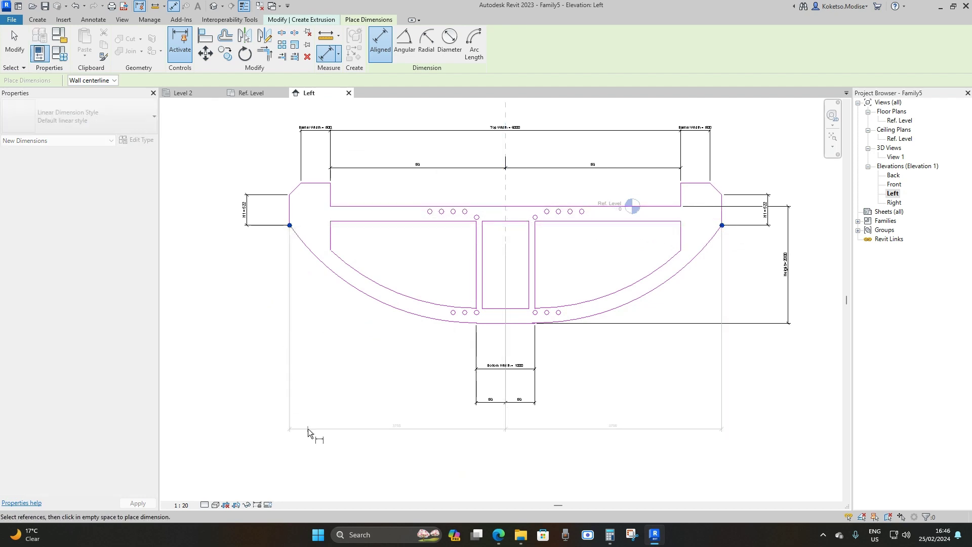
left_click(307, 428)
left_click(505, 414)
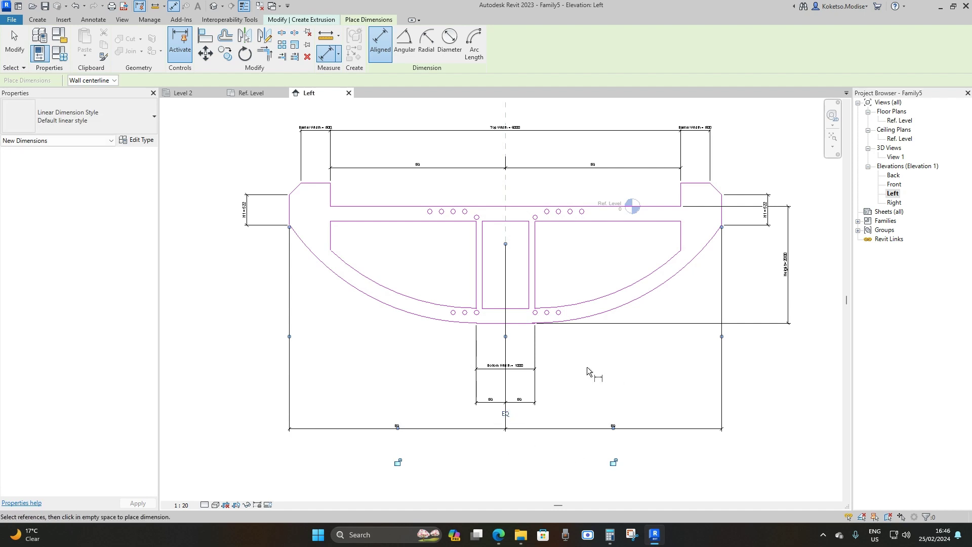
Step: Dimension the central cell's two vertical sides through the centre reference plane, and make both segments equal
scroll(557, 248, "up", 4)
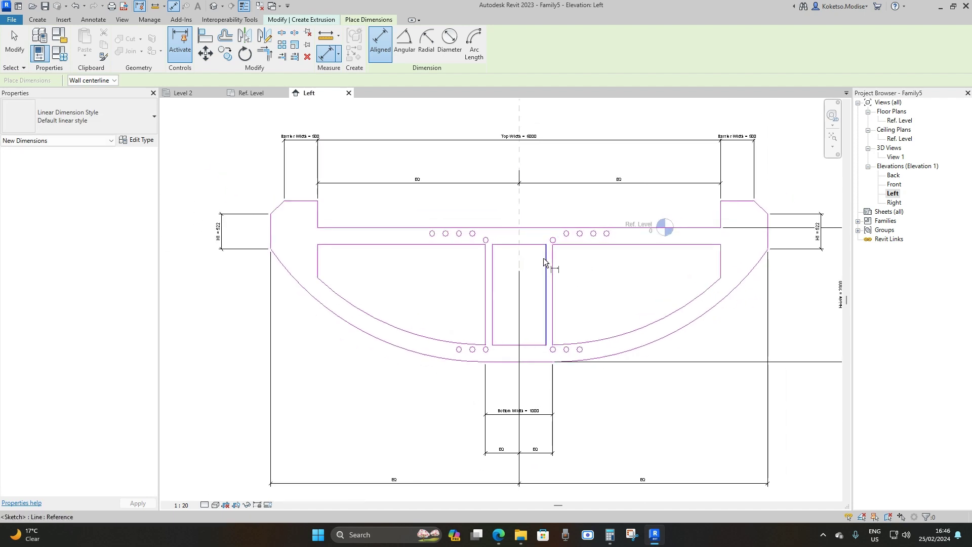
scroll(521, 257, "up", 1)
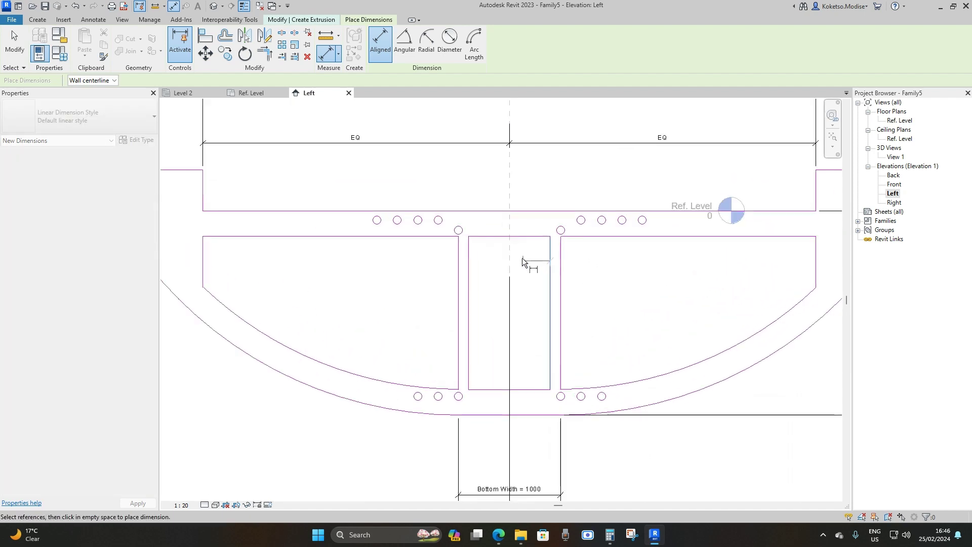
left_click(510, 228)
left_click(469, 261)
left_click(481, 293)
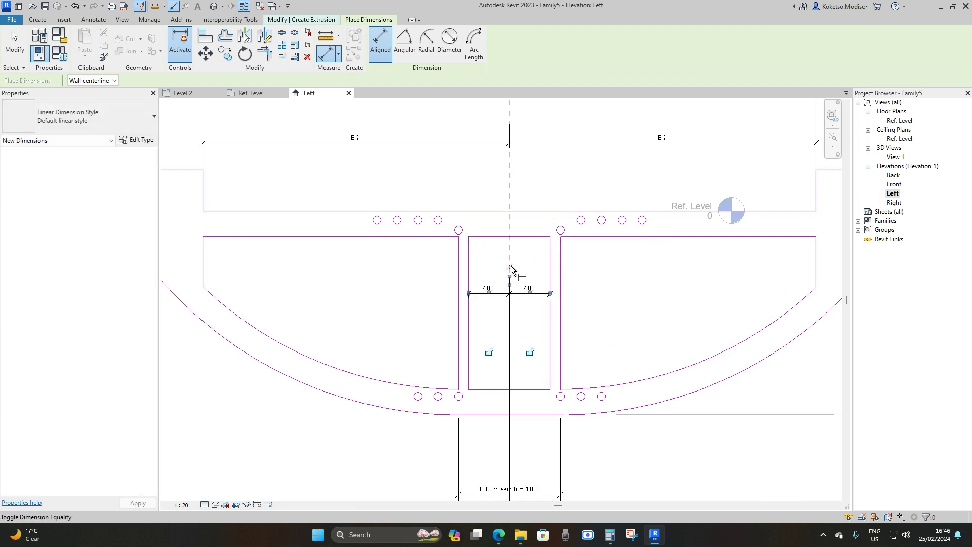
left_click(511, 267)
Step: Dimension the side cells' outer vertical edges through the centre reference plane below the section, and make both segments equal
scroll(511, 268, "down", 3)
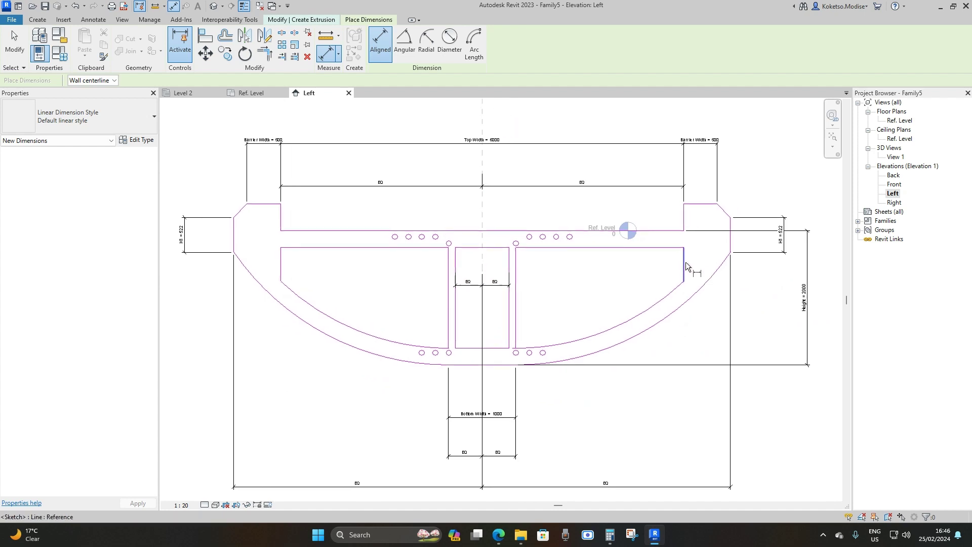
left_click(684, 259)
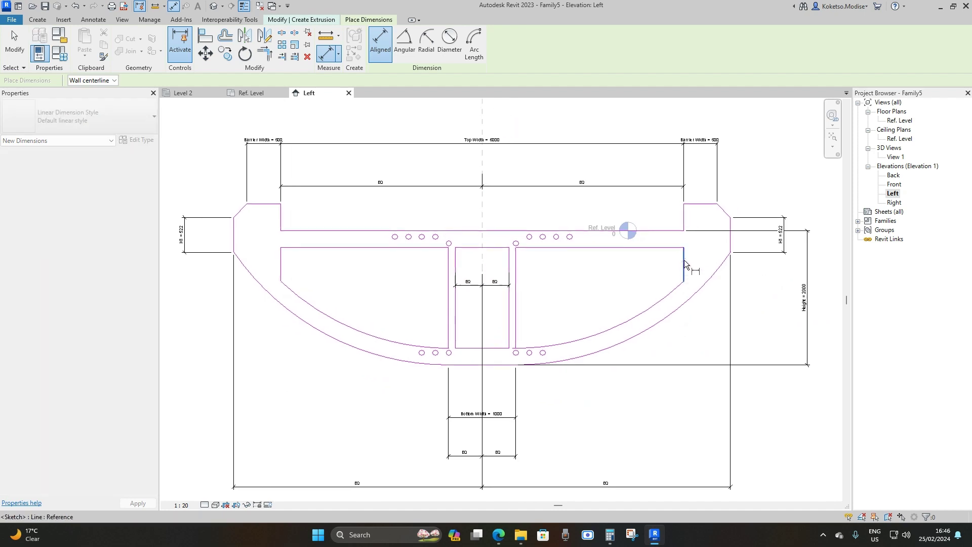
left_click(482, 234)
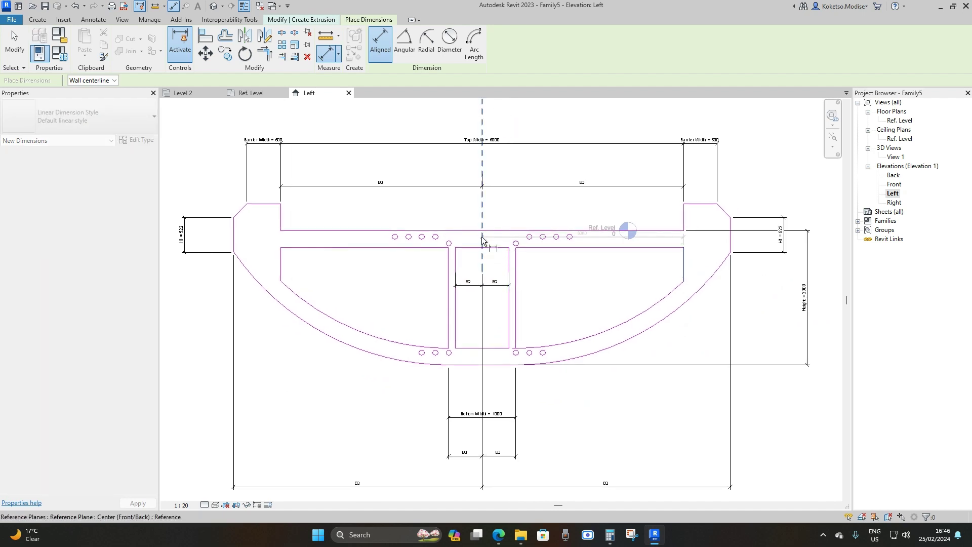
left_click(281, 260)
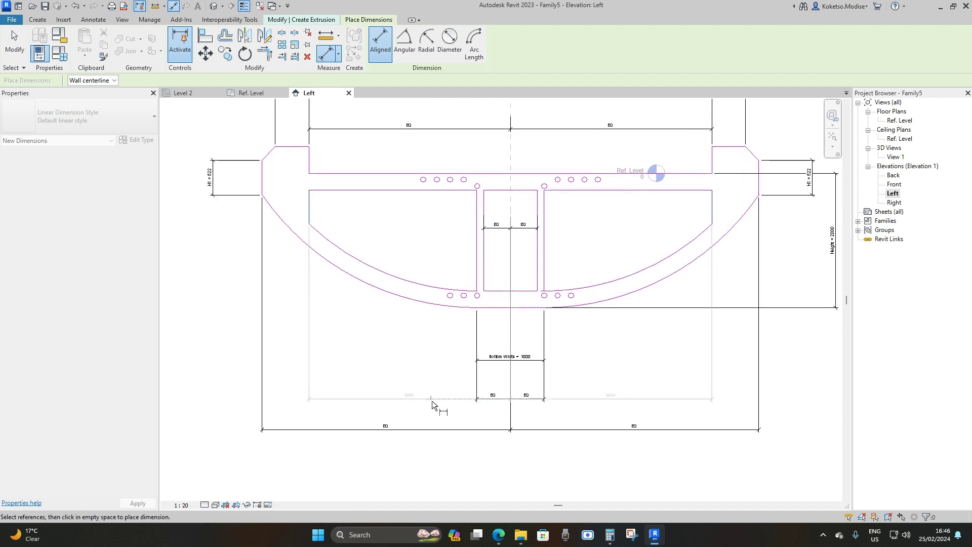
left_click(437, 409)
scroll(498, 405, "up", 2)
left_click(510, 391)
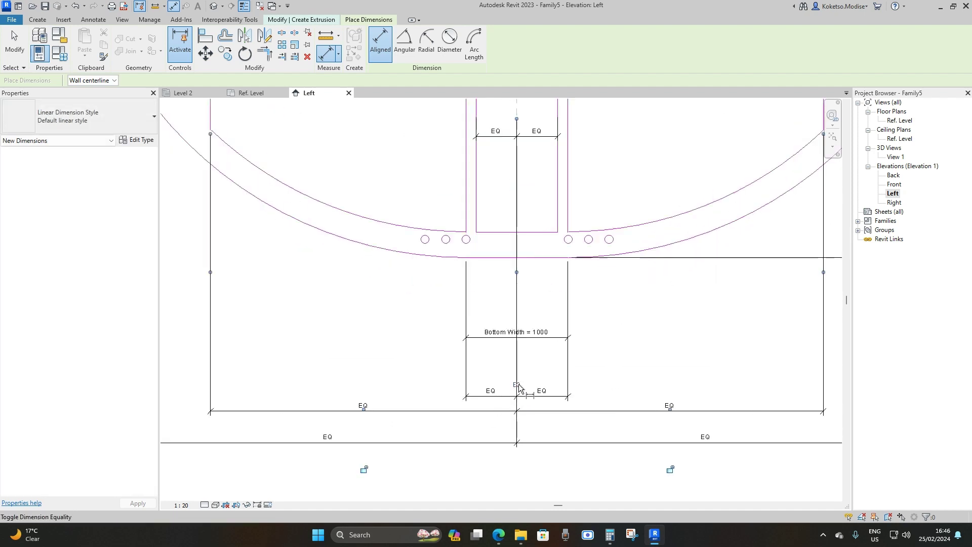
scroll(532, 395, "down", 1)
key("Escape")
key("Escape")
Step: Test the section in the family types by applying a Top Width of 5000 mm followed by 8000 mm
scroll(624, 370, "down", 3)
scroll(625, 370, "up", 1)
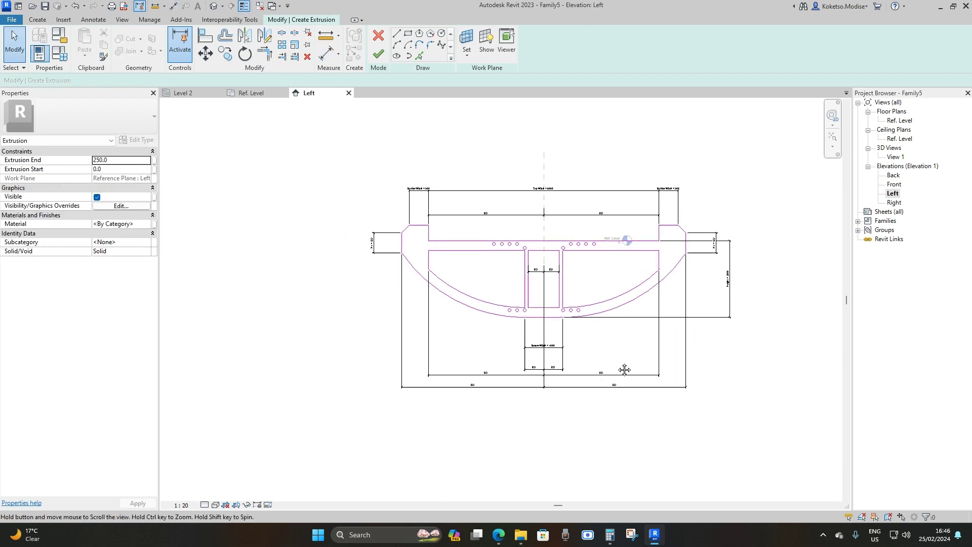
scroll(625, 370, "up", 1)
scroll(623, 243, "down", 1)
scroll(609, 213, "up", 1)
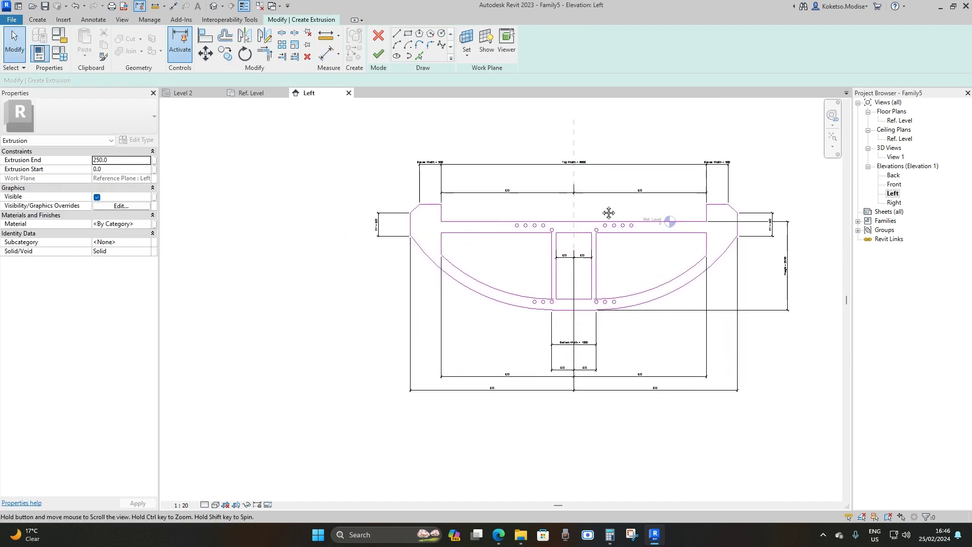
scroll(609, 212, "up", 1)
scroll(633, 238, "down", 1)
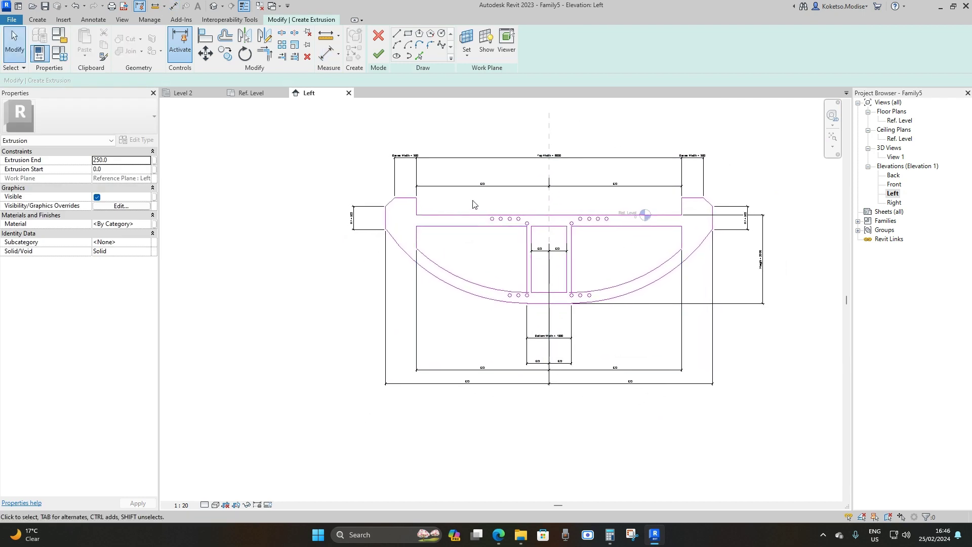
left_click(60, 52)
left_click_drag(131, 158, 155, 111)
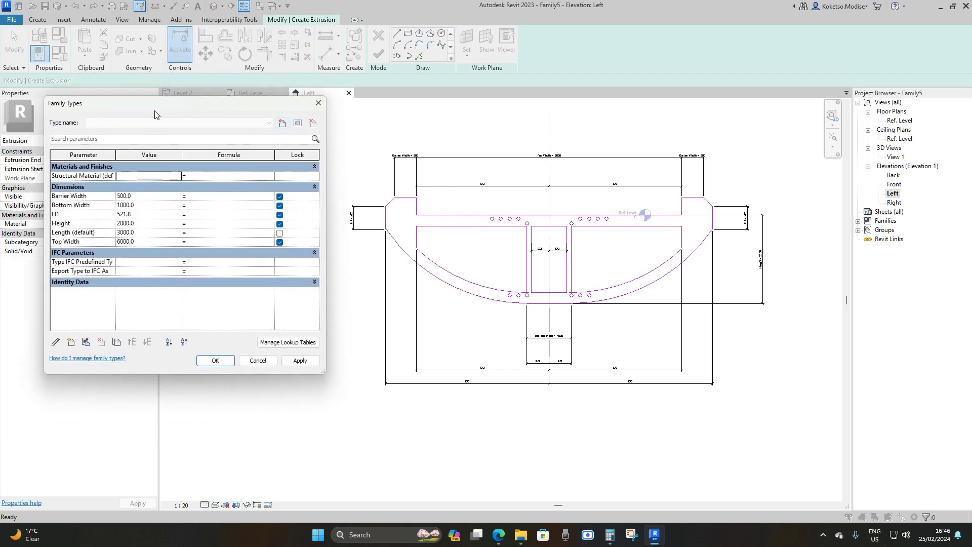
left_click(143, 242)
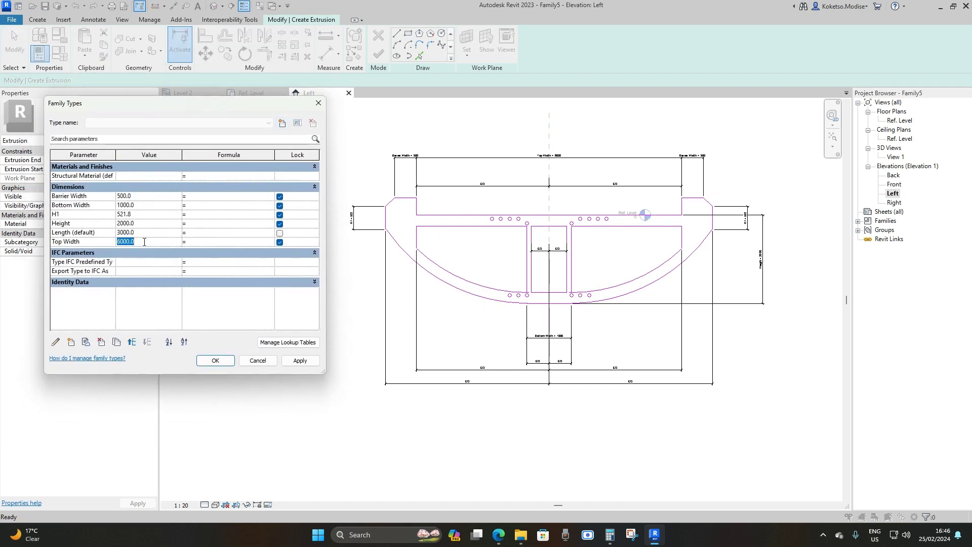
type("5")
left_click(298, 360)
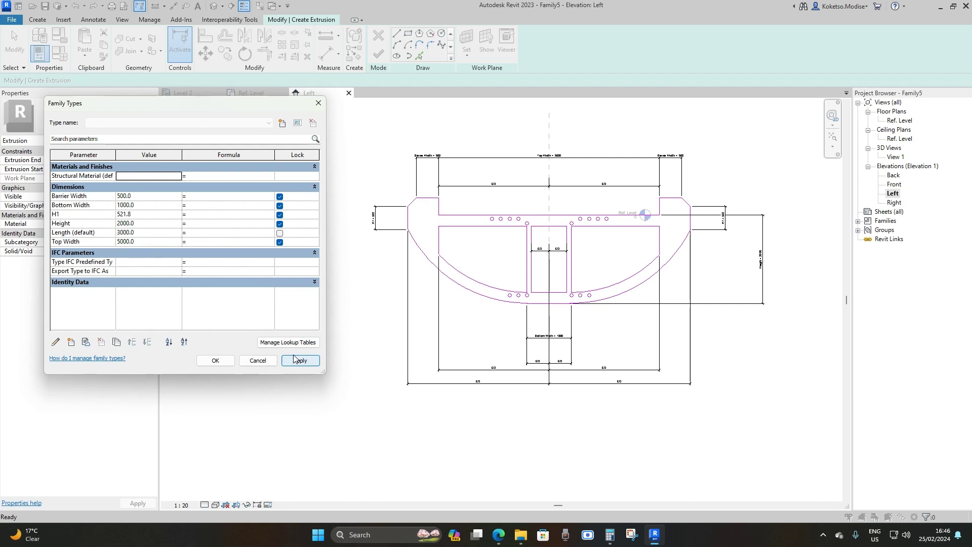
left_click(143, 242)
type("8")
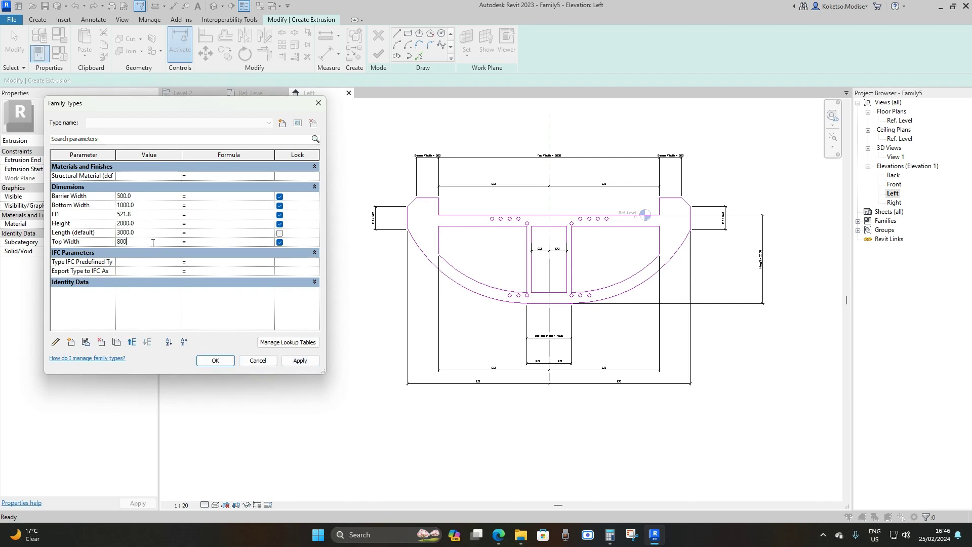
left_click(300, 361)
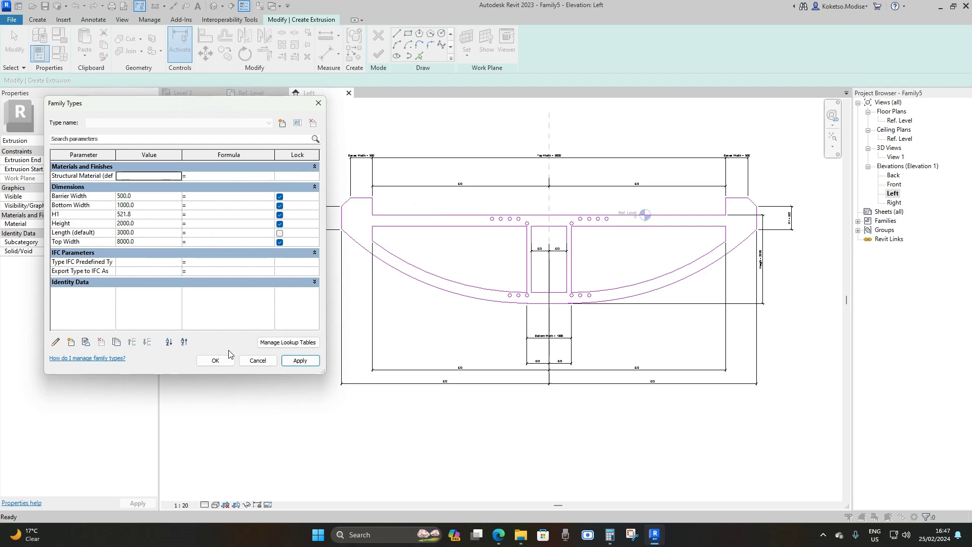
Step: Set the Top Width back to 6000 mm, apply it and accept the family types
left_click(152, 242)
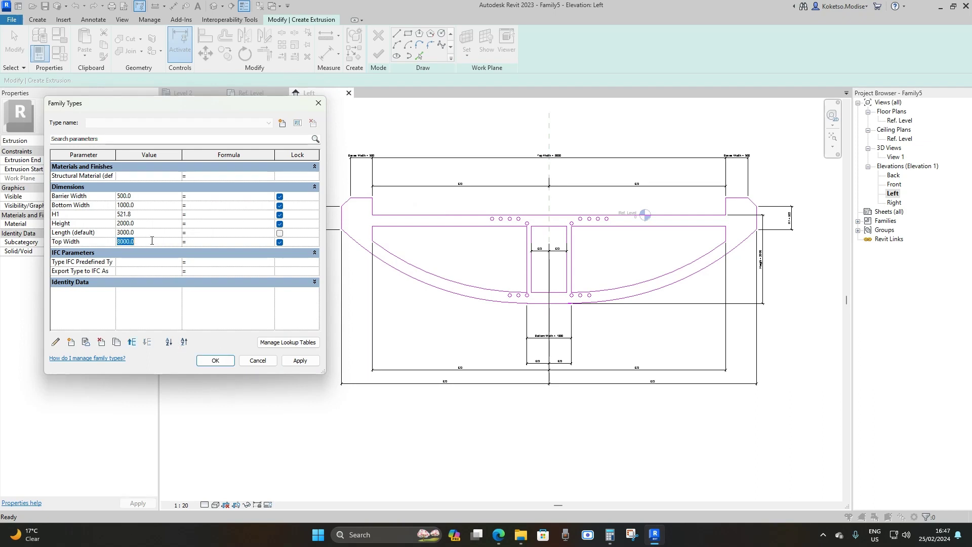
type("6000")
left_click(300, 360)
left_click(215, 360)
Step: Finish the extrusion sketch and open the Ref. Level floor plan
middle_click_drag(582, 256, 579, 252)
left_click(378, 54)
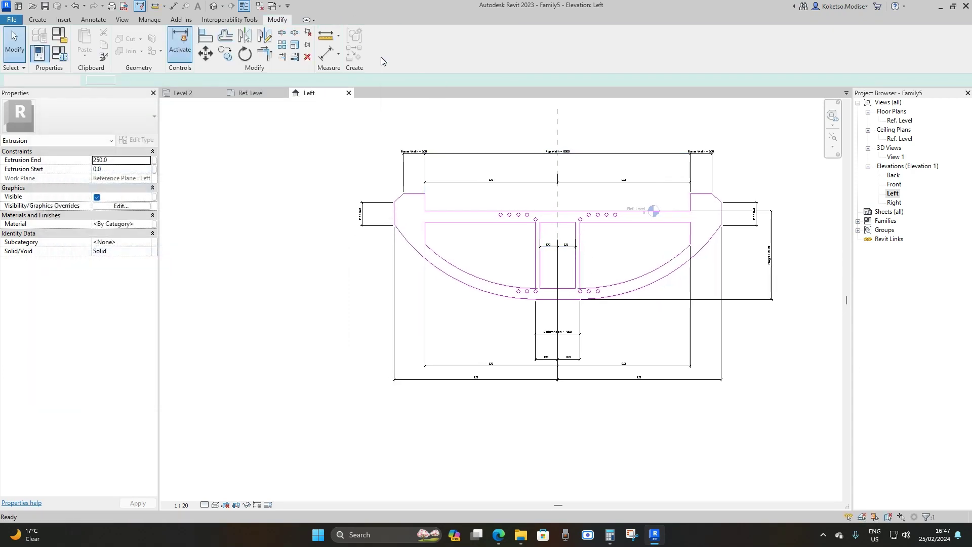
left_click(684, 145)
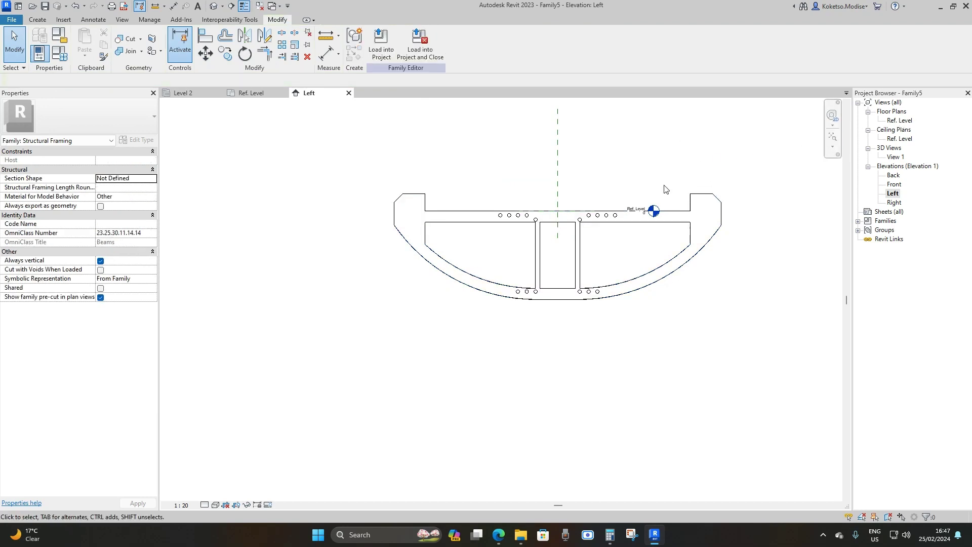
double_click(900, 121)
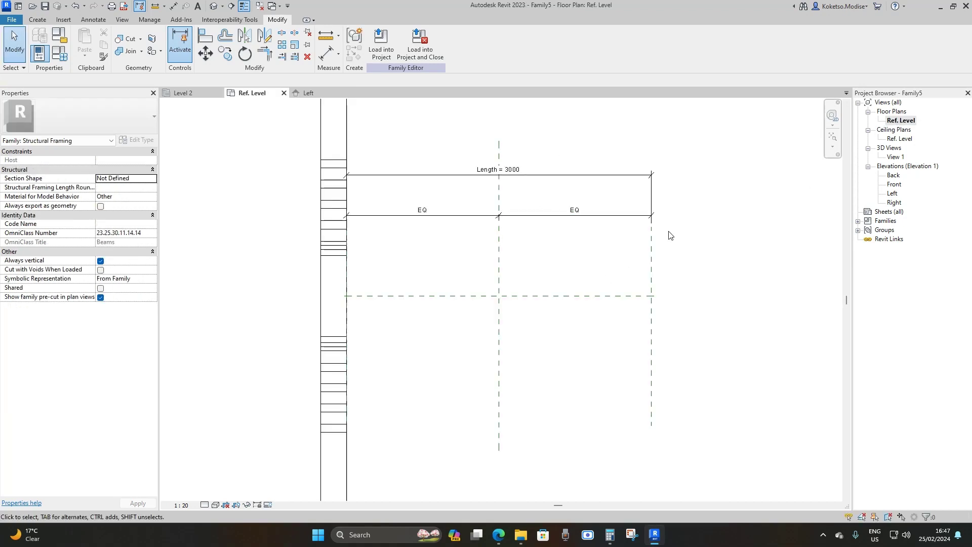
Step: Stretch the deck extrusion's inner end face to the Right reference plane and lock it there
left_click(373, 259)
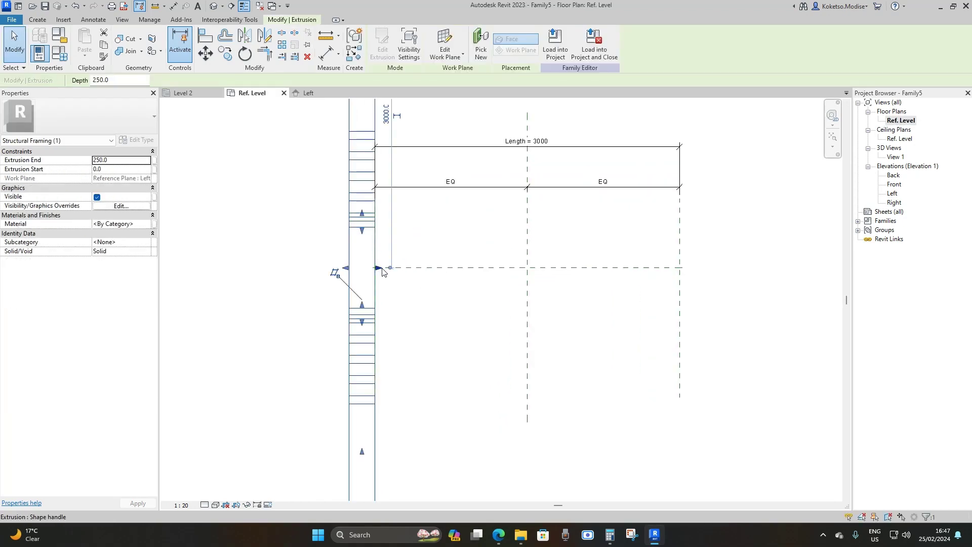
left_click(681, 228)
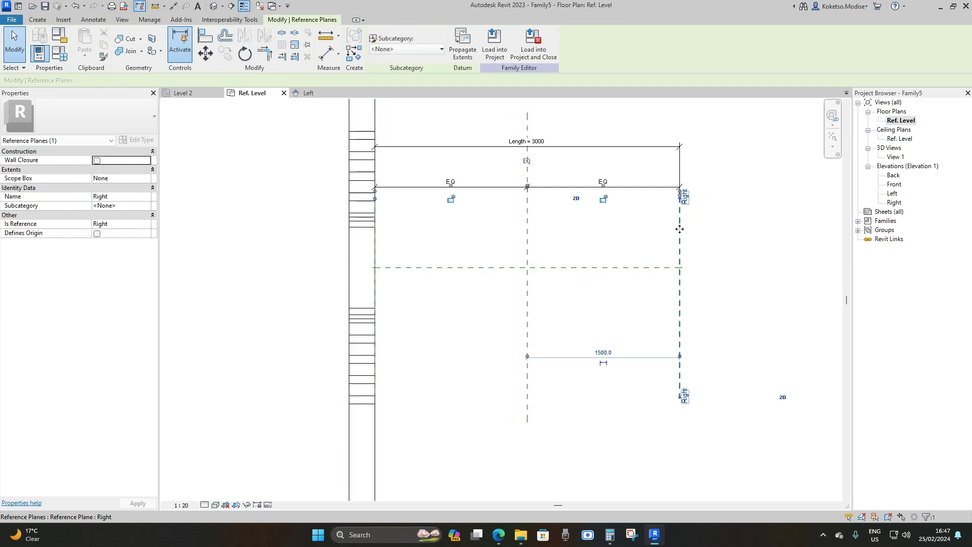
left_click(375, 240)
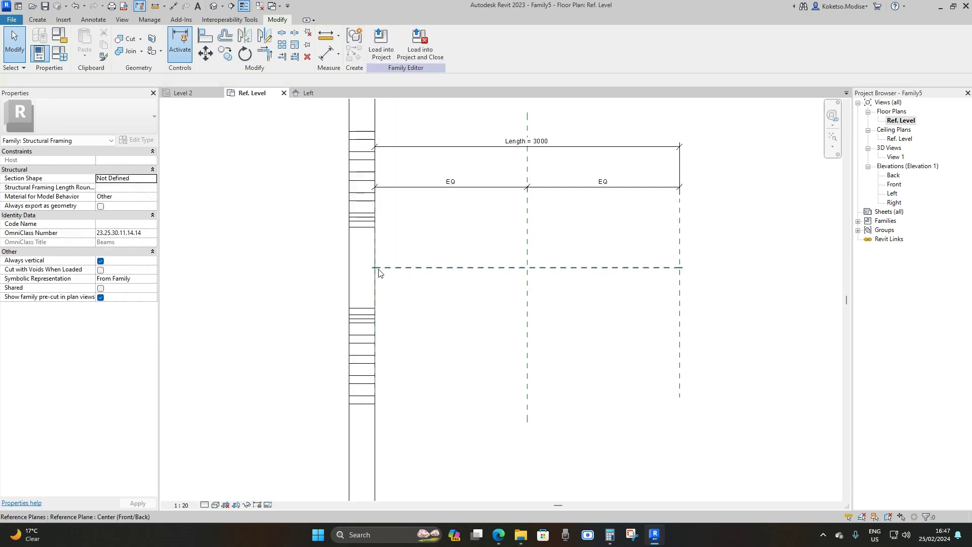
left_click_drag(379, 268, 655, 262)
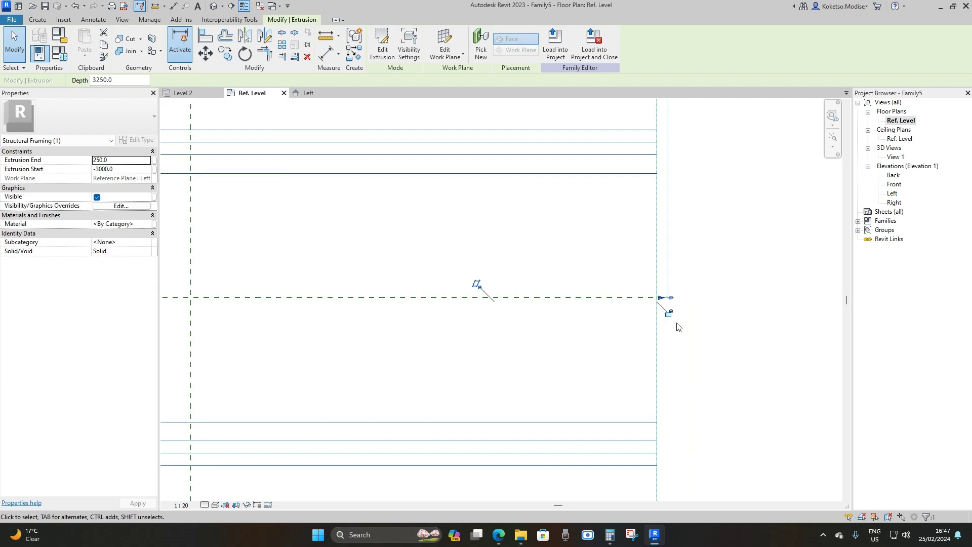
scroll(676, 318, "down", 2)
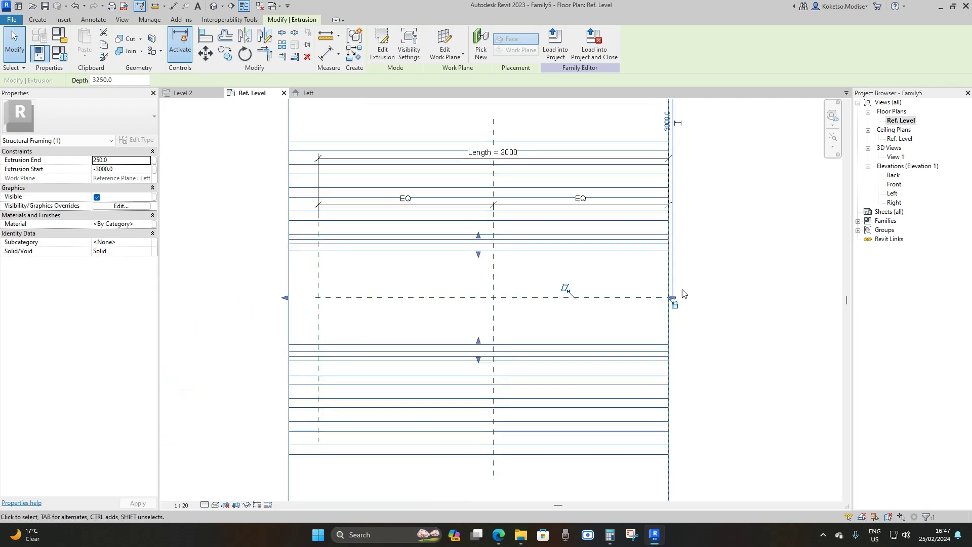
Step: Pull the extrusion's other end face onto the Left reference plane and lock the alignment
scroll(431, 323, "up", 2)
mouse_move(377, 284)
left_mouse_down()
mouse_move(400, 282)
mouse_move(391, 279)
left_mouse_up()
middle_click_drag(375, 282, 385, 279)
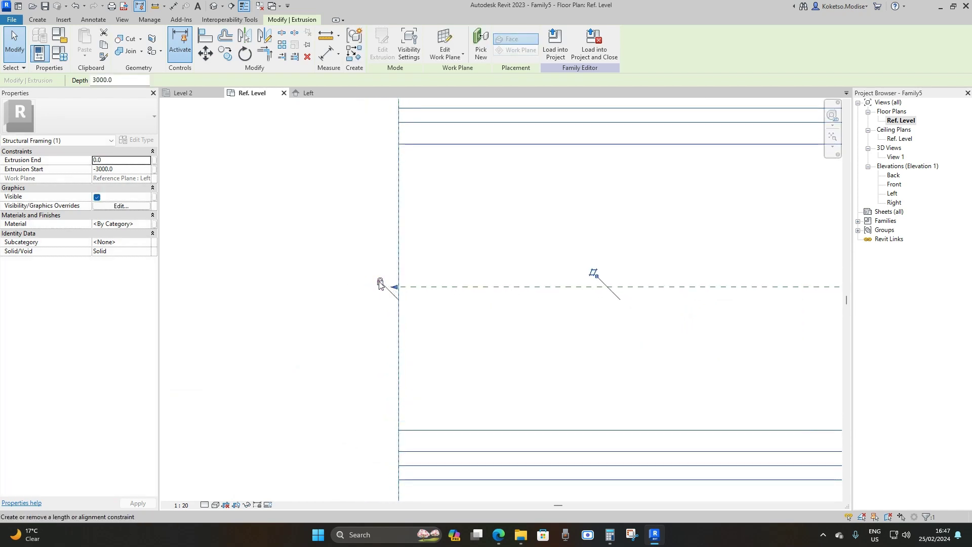
scroll(380, 285, "down", 2)
left_click(377, 286)
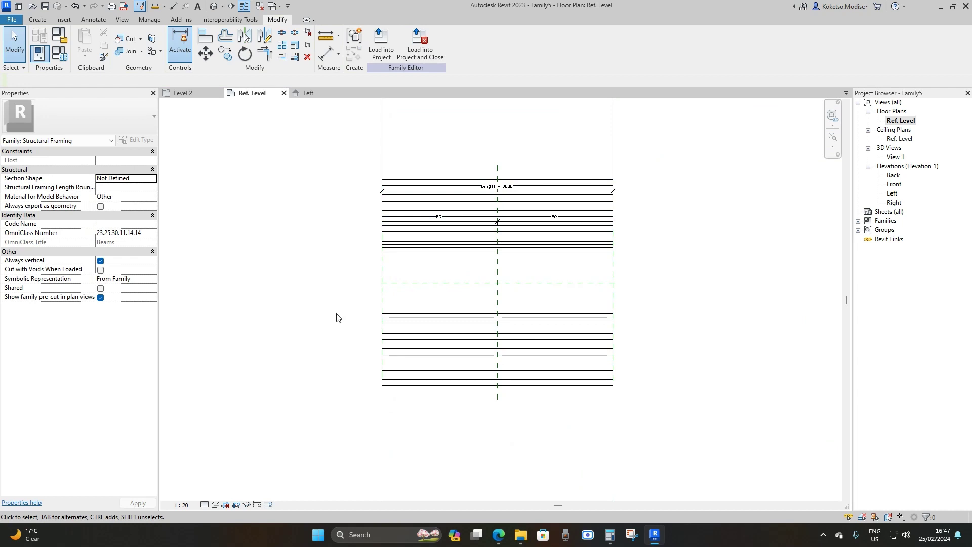
Step: Open the family's default 3D view and set its visual style to Shaded
left_click(213, 6)
middle_click_drag(468, 224, 643, 369, "shift")
scroll(569, 320, "up", 2)
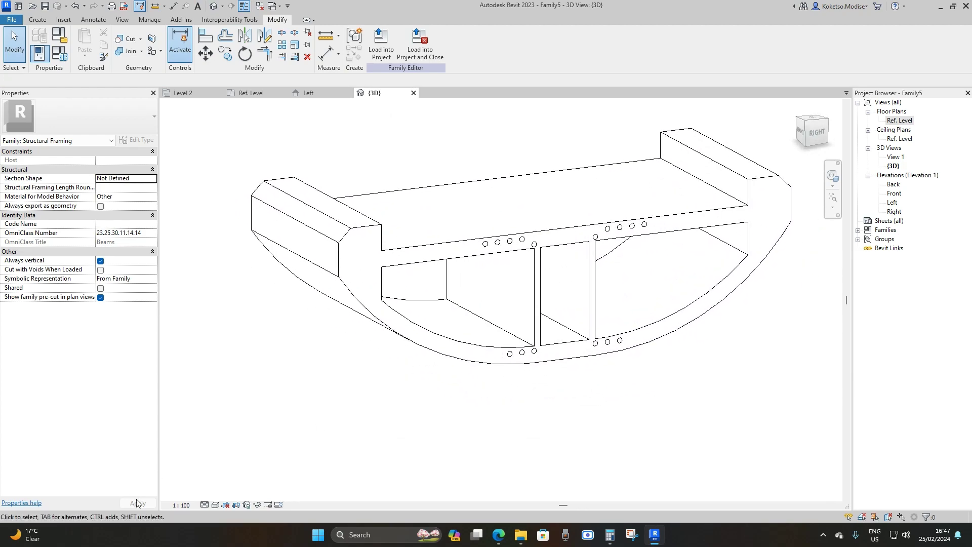
left_click(204, 505)
left_click(216, 505)
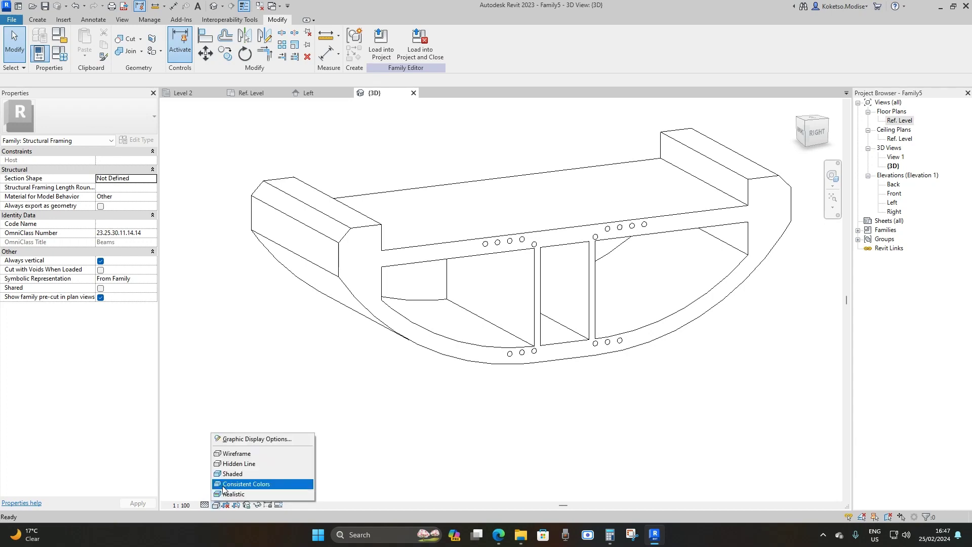
left_click(232, 474)
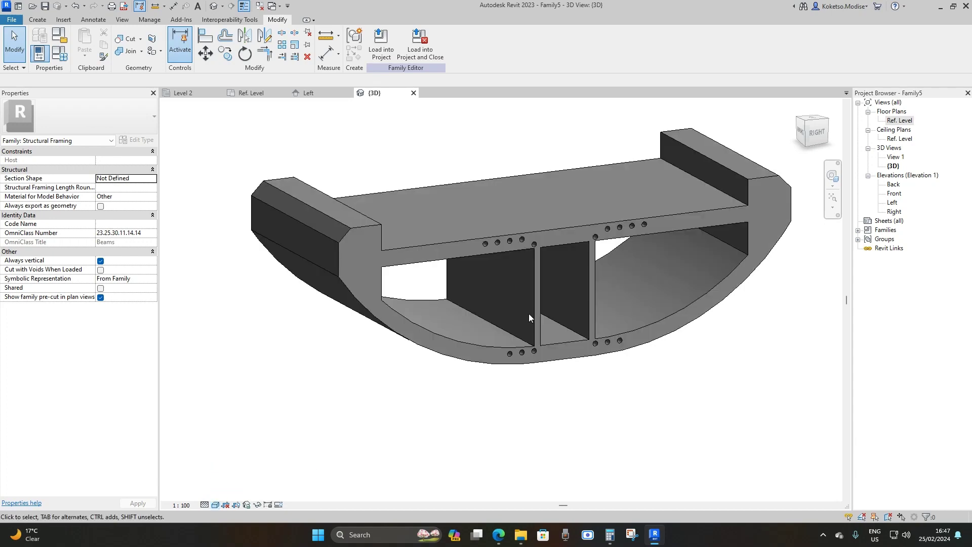
Step: Assign the Concrete - Precast Concrete material to the deck extrusion
left_click(514, 244)
scroll(514, 243, "down", 2)
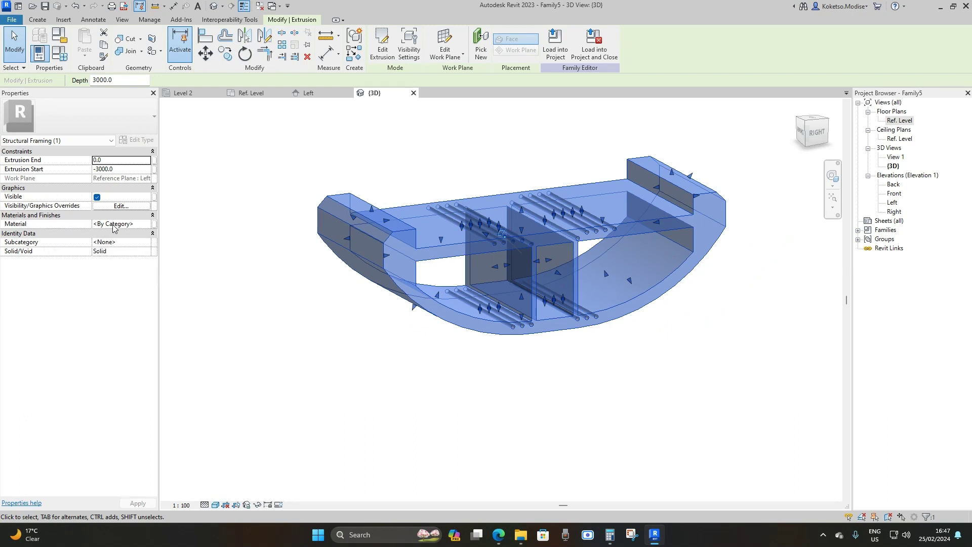
left_click(147, 224)
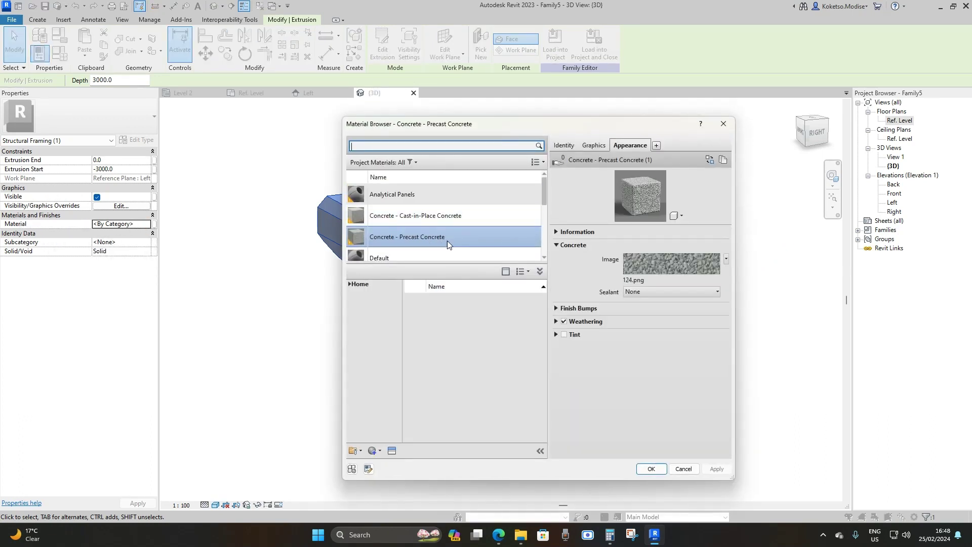
scroll(448, 241, "down", 1)
left_click(651, 469)
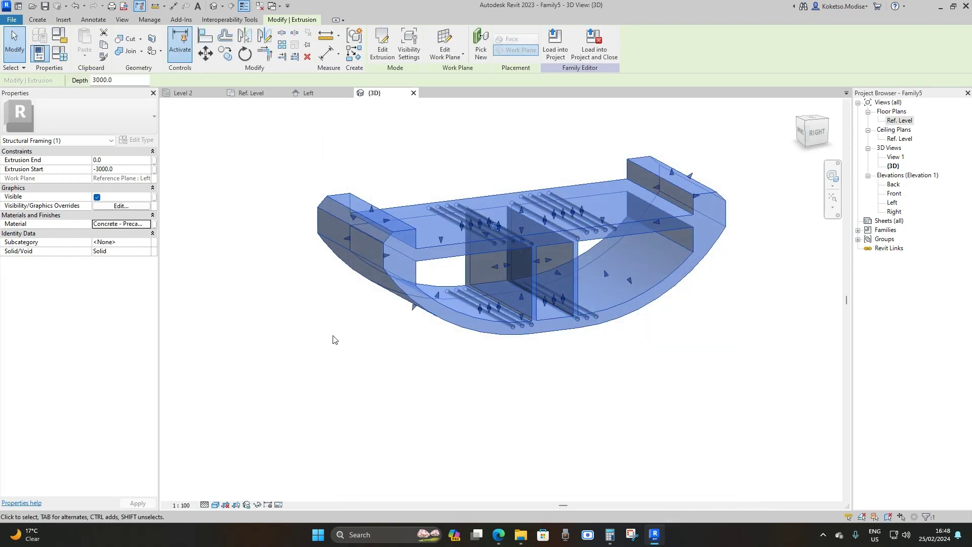
left_click(281, 254)
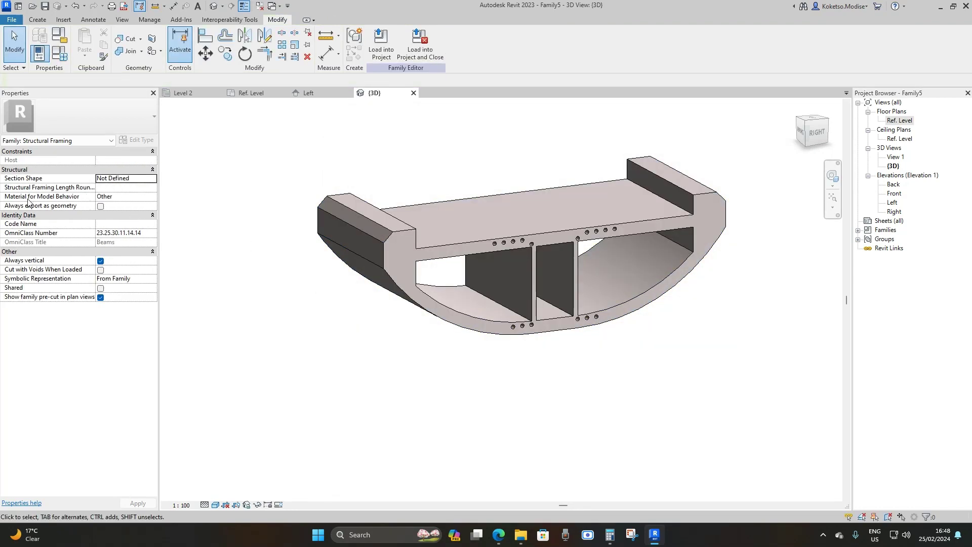
Step: Set the family's Material for Model Behavior to Precast Concrete and its Structural Material parameter to Concrete - Precast Concrete
left_click(153, 198)
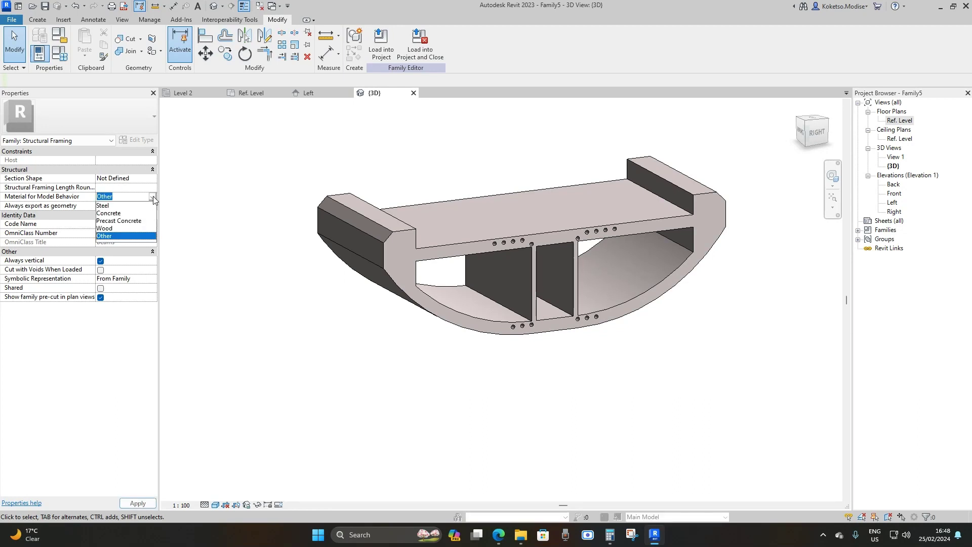
left_click(122, 222)
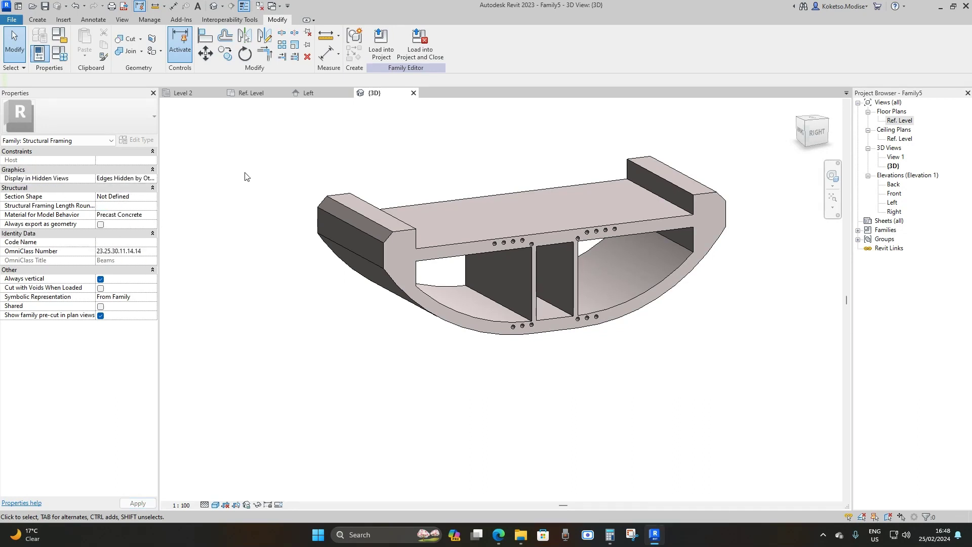
left_click(60, 53)
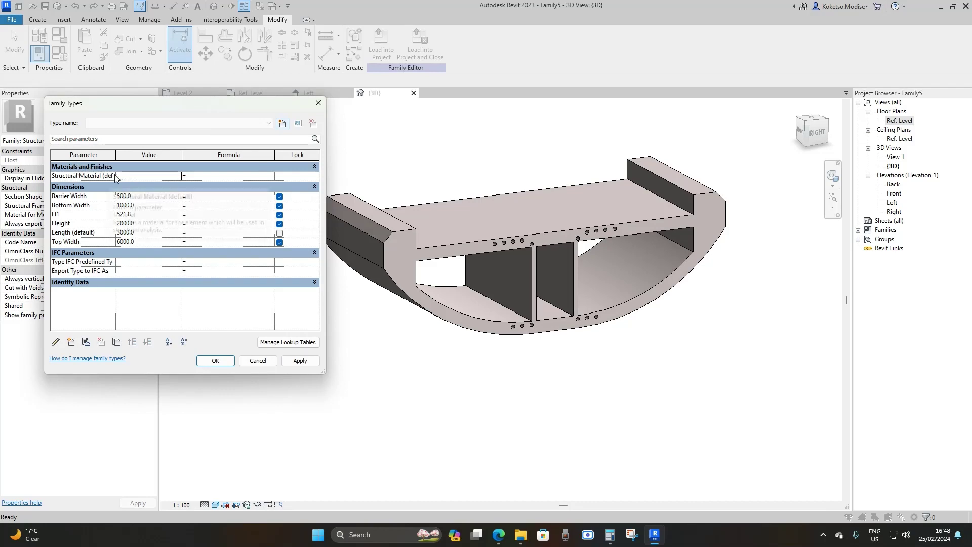
left_click(178, 175)
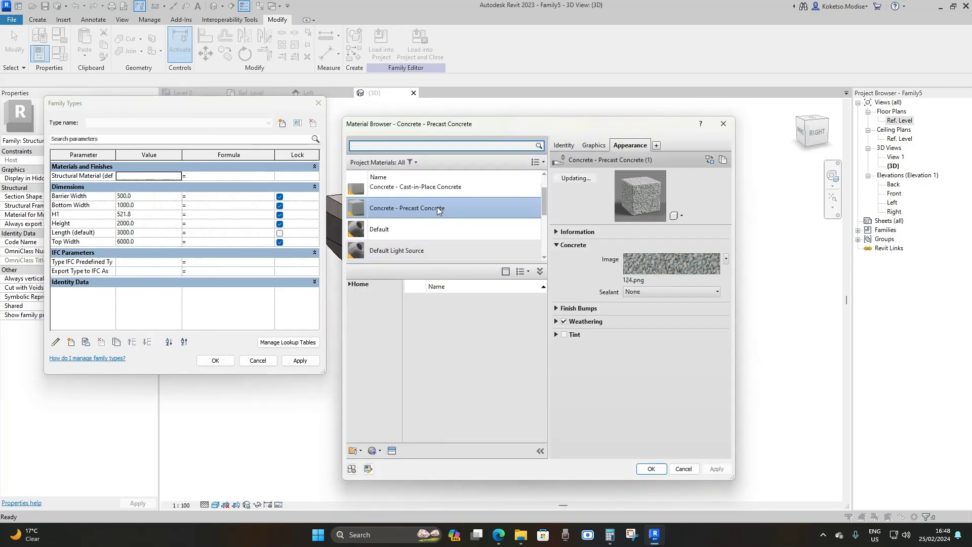
left_click(651, 469)
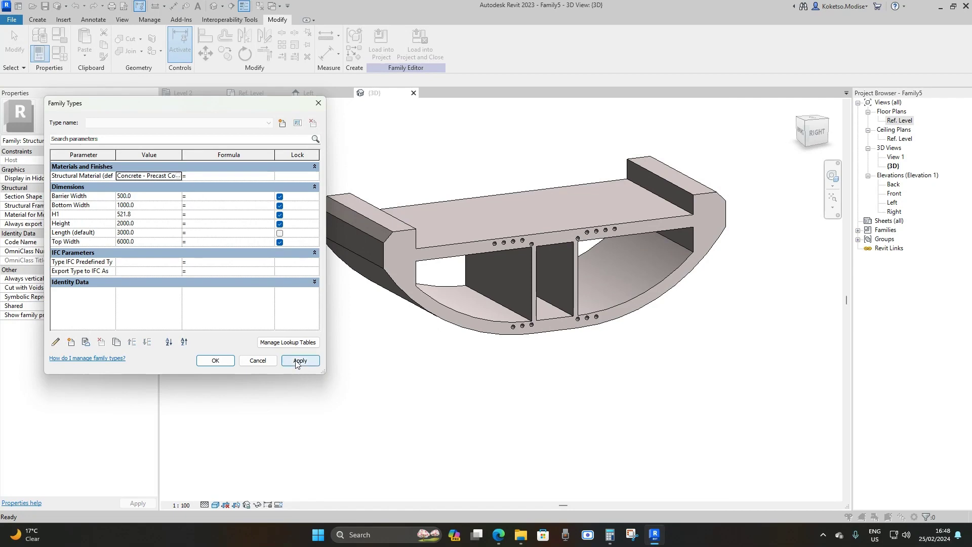
left_click(216, 360)
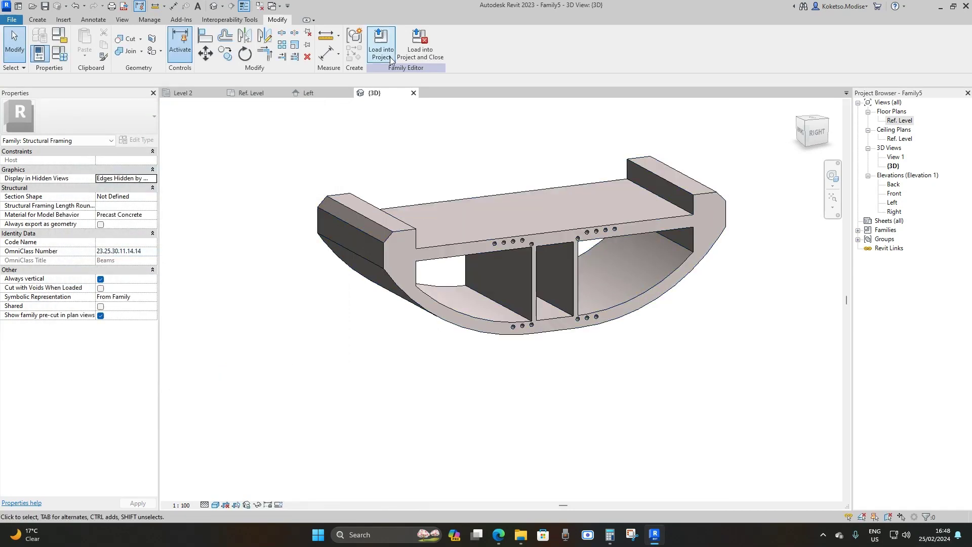
Step: Load the family into the project and close it, saving it as Family5 in the Families folder
left_click(420, 48)
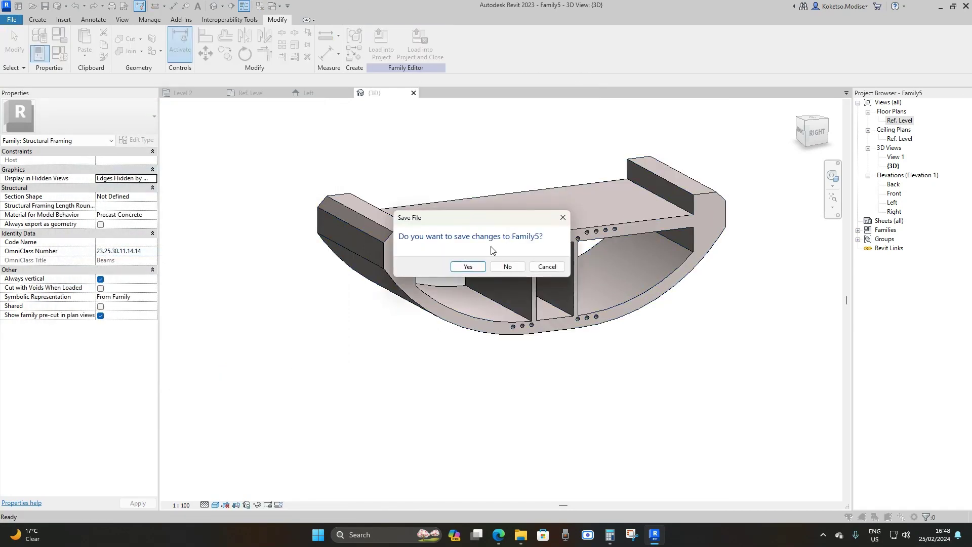
left_click(468, 267)
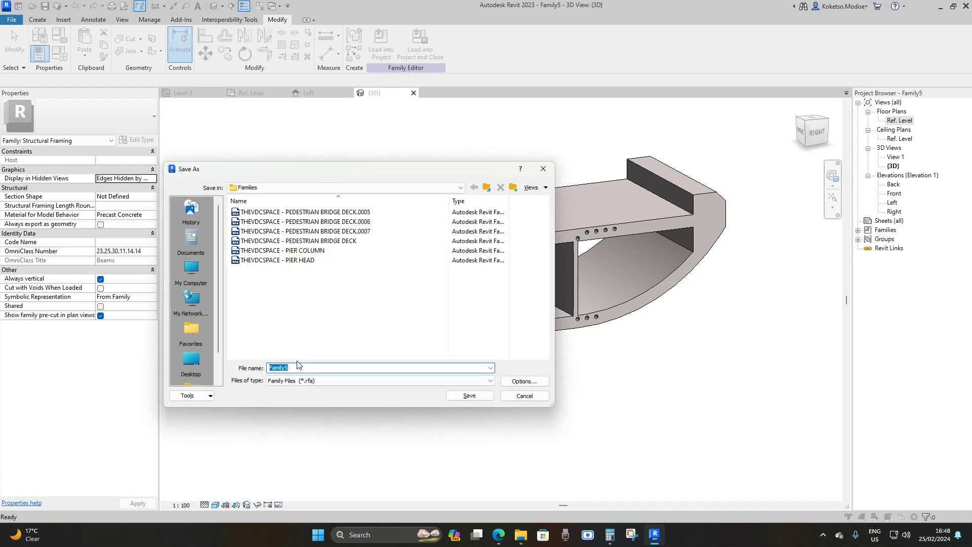
left_click(467, 398)
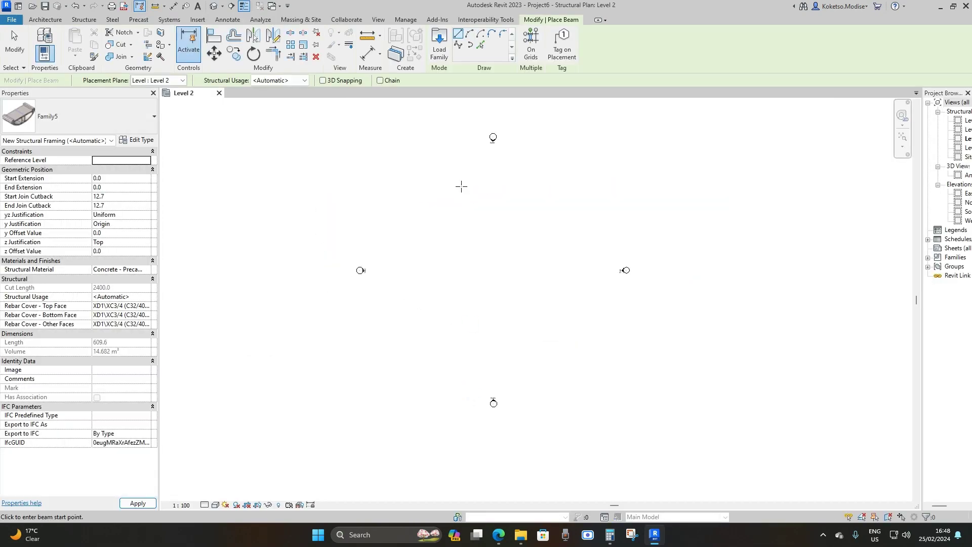
Step: Place a Family5 beam on Level 2 as a three-point arc about 171 m long, sweeping about 65 degrees
left_click(470, 34)
left_click(575, 148)
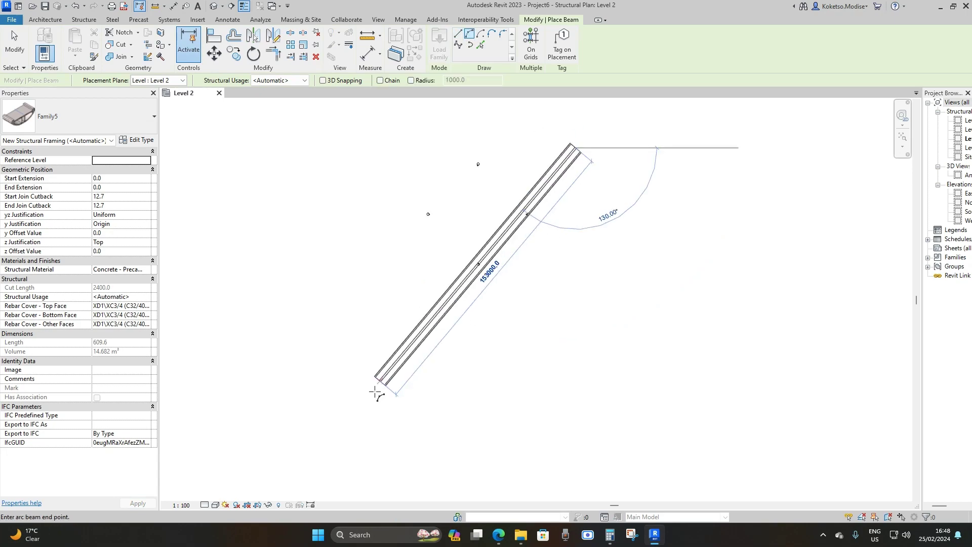
left_click(368, 394)
left_click(430, 218)
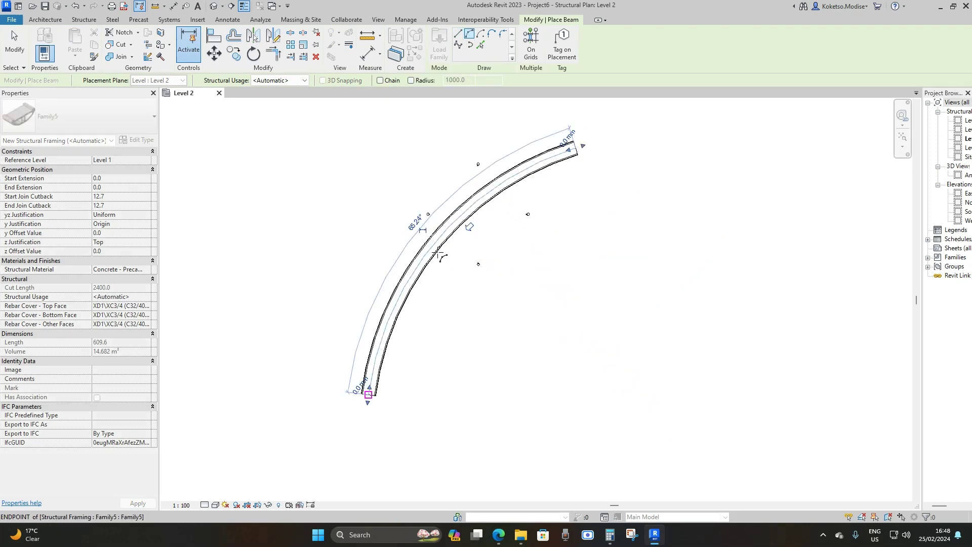
key("Escape")
key("Escape")
Step: Open the project's default 3D view and set it to Fine detail level and Realistic visual style
left_click(213, 5)
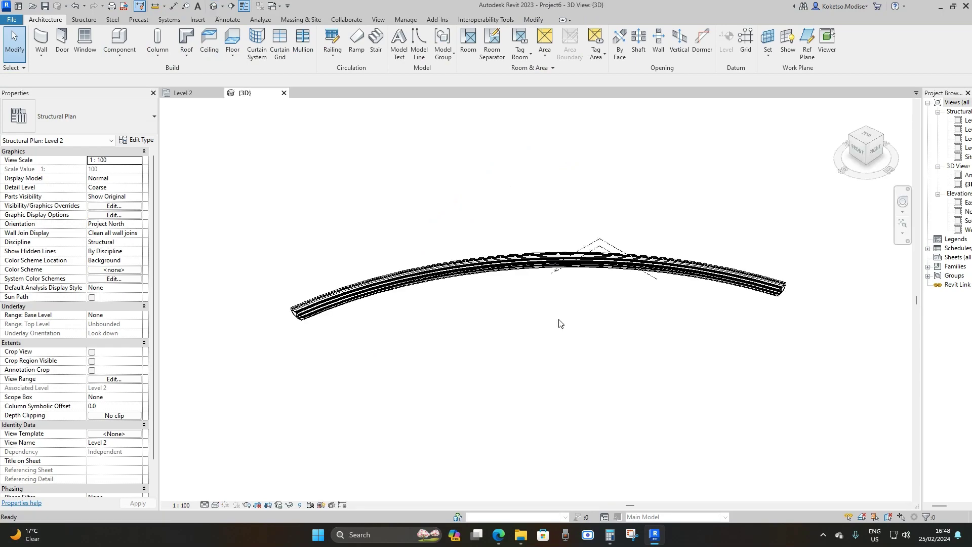
middle_click_drag(659, 273, 522, 302, "shift")
scroll(456, 324, "up", 3)
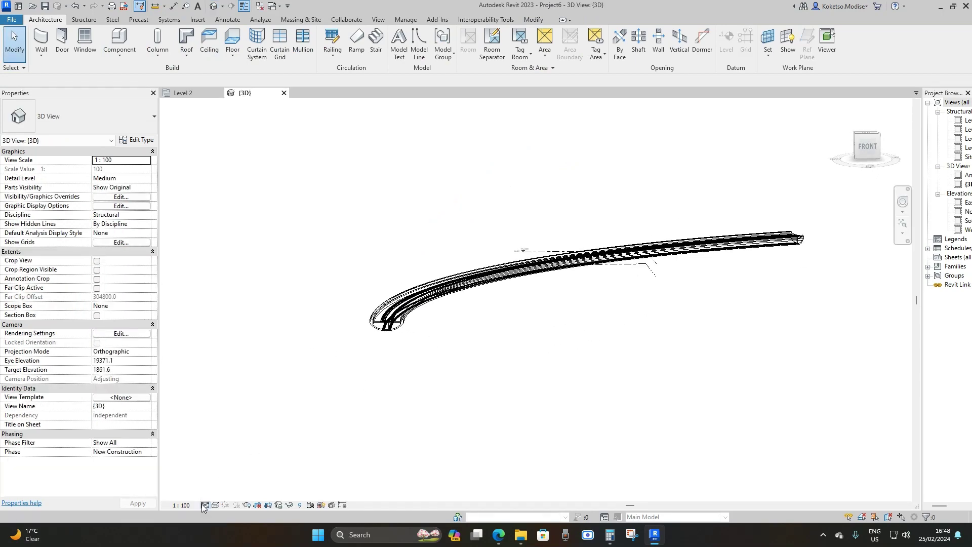
left_click(204, 505)
left_click(222, 497)
left_click(216, 505)
left_click(239, 488)
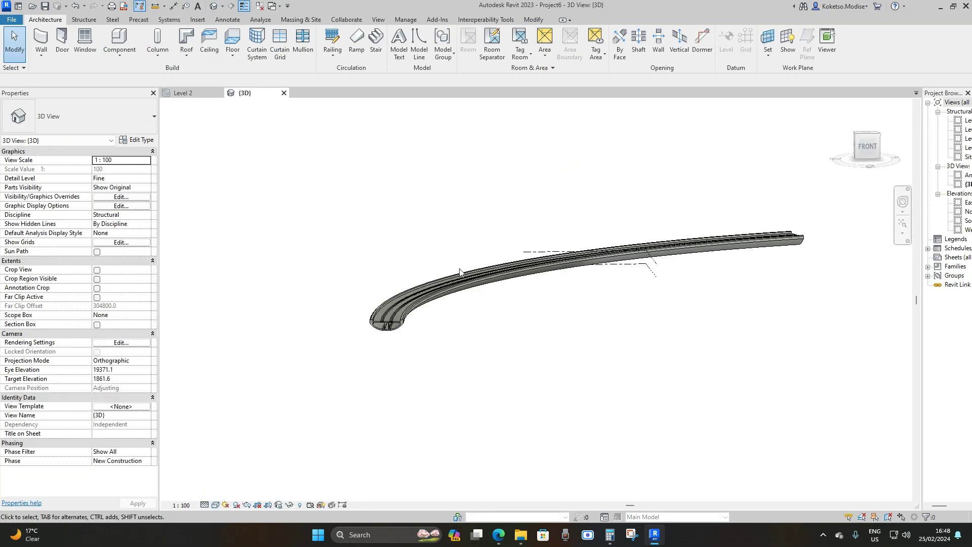
Step: Examine the curved bridge deck's hollow end section and its full length in 3D
mouse_move(470, 247)
middle_mouse_down("shift")
mouse_move(449, 387)
mouse_move(507, 394)
middle_mouse_up("shift")
scroll(445, 415, "up", 5)
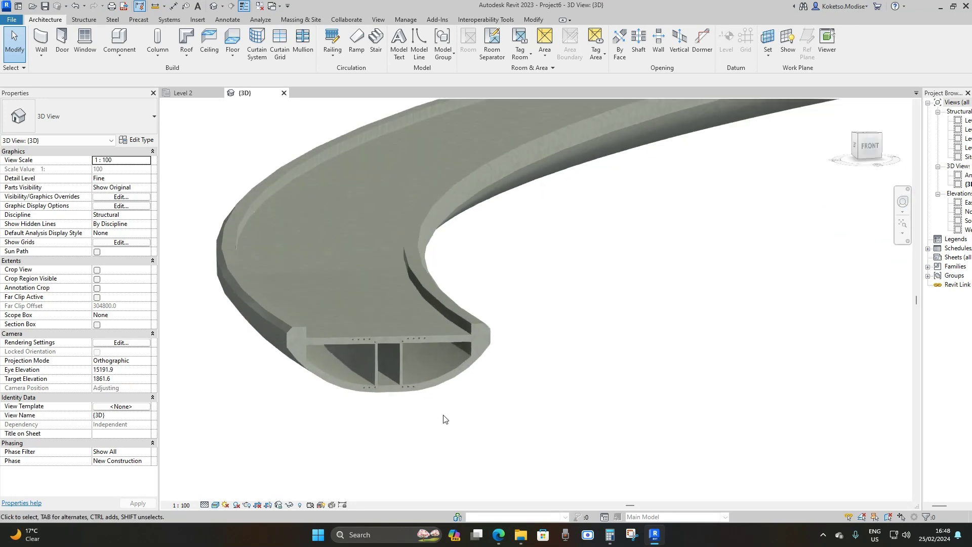
middle_click_drag(519, 462, 560, 468)
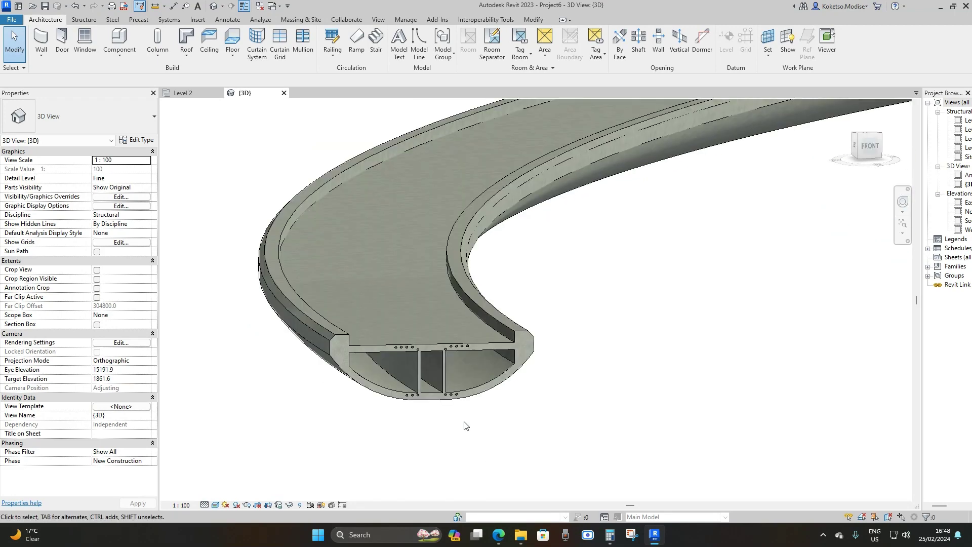
left_click(458, 403)
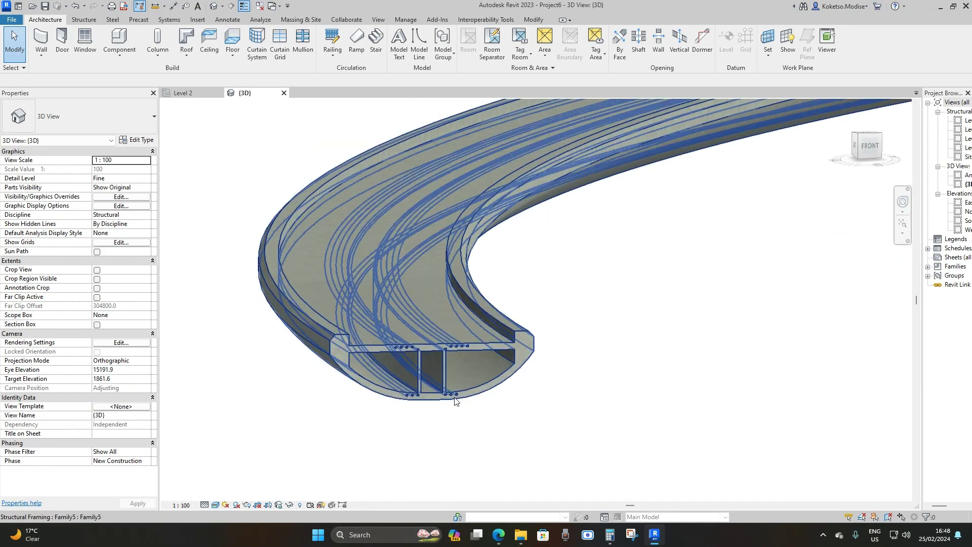
scroll(510, 445, "down", 2)
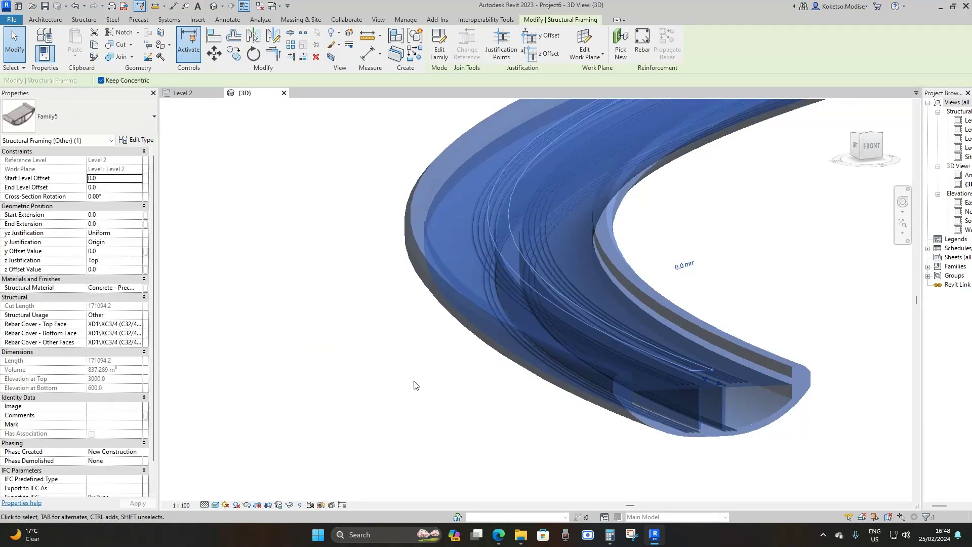
middle_click_drag(609, 415, 746, 428)
scroll(746, 431, "up", 3)
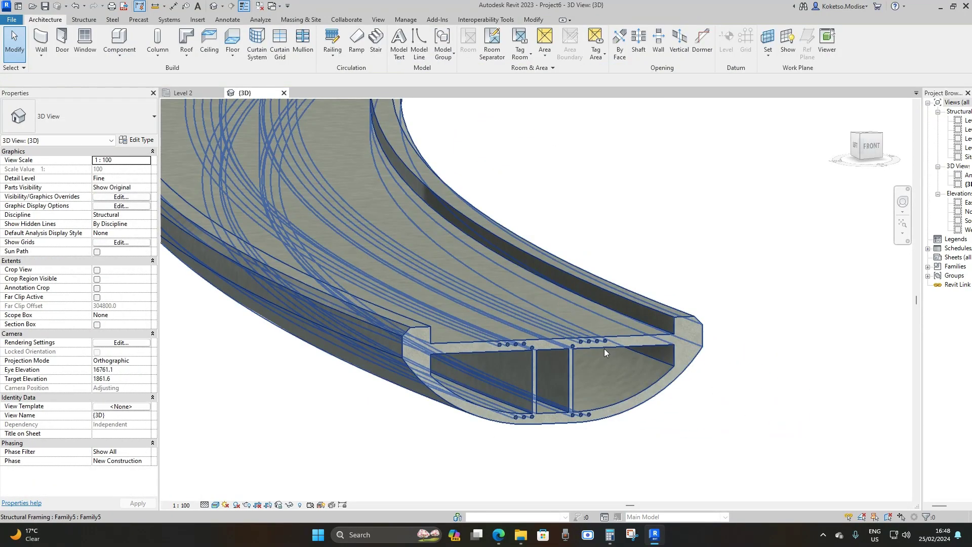
scroll(366, 368, "down", 5)
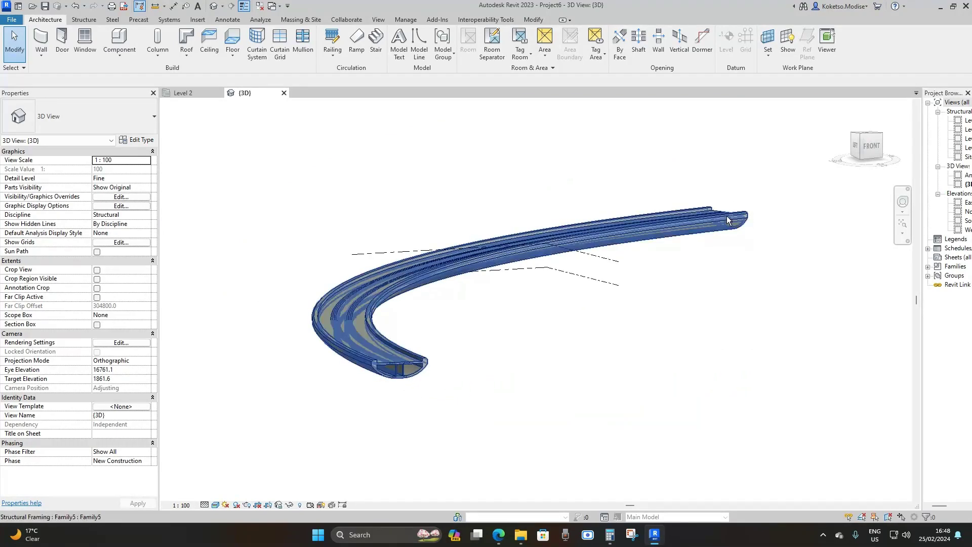
middle_click_drag(727, 216, 463, 252, "shift")
scroll(484, 263, "down", 1)
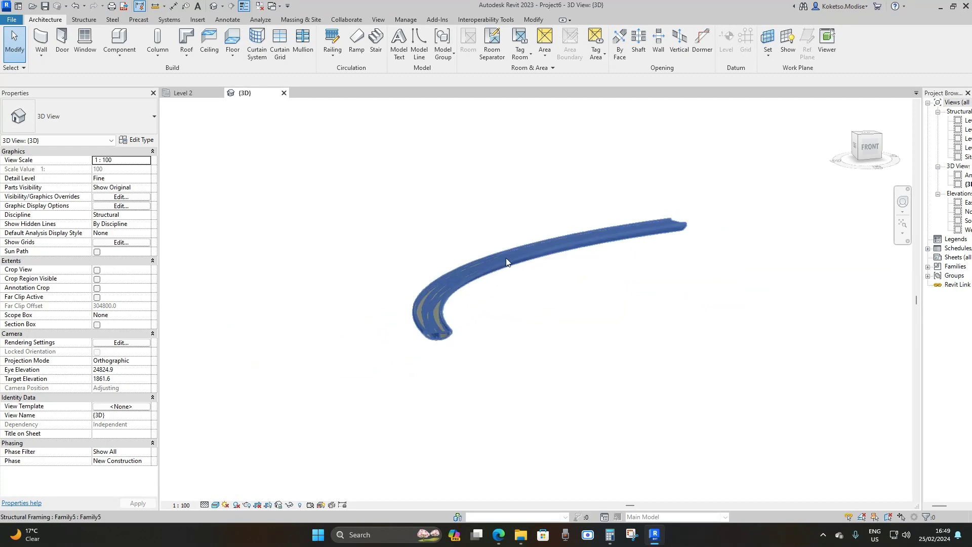
Step: Delete the curved bridge deck beam and return to the Level 2 structural plan
left_click(647, 227)
key("Delete")
left_click(194, 89)
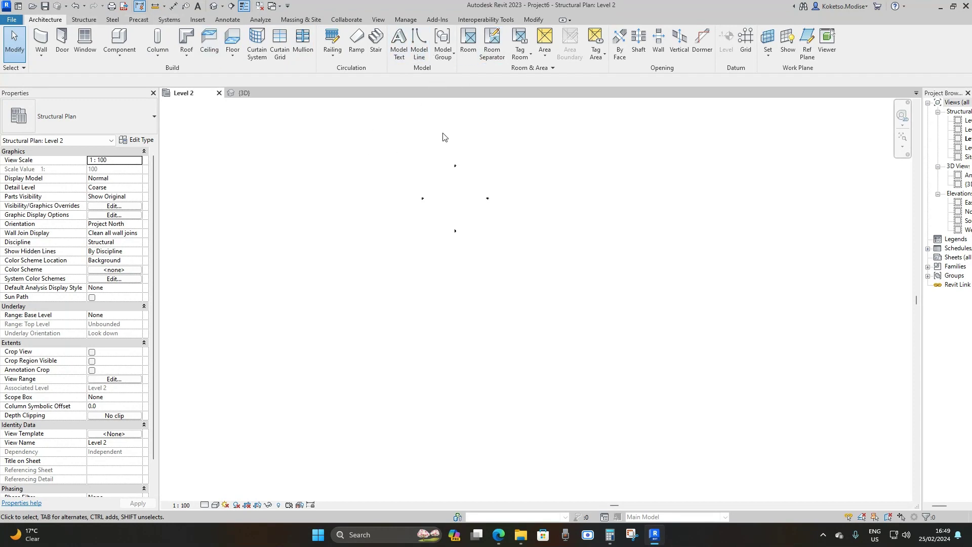
Step: Draw a horizontal model line about 200 m long below the elevation markers, running from its east end to its west end
left_click(419, 53)
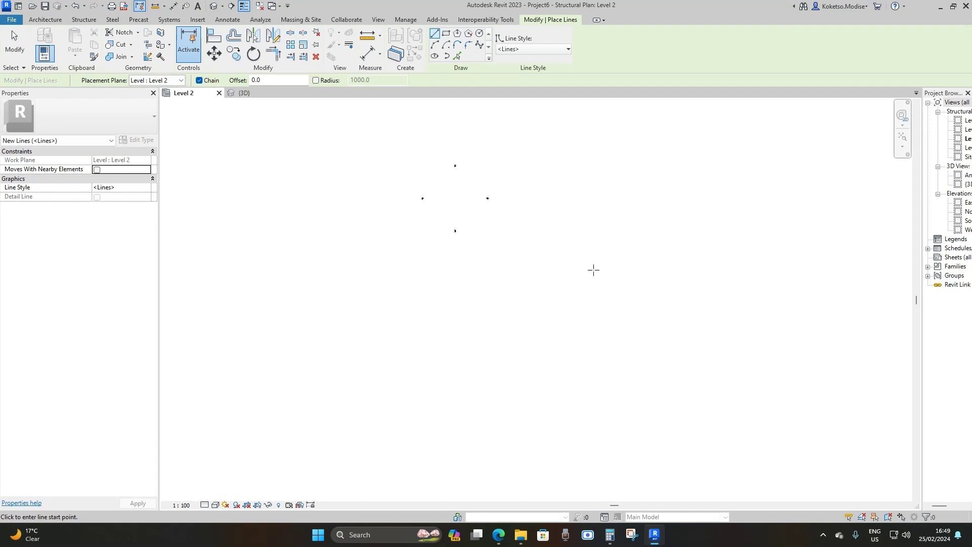
left_click(677, 271)
scroll(398, 272, "up", 1)
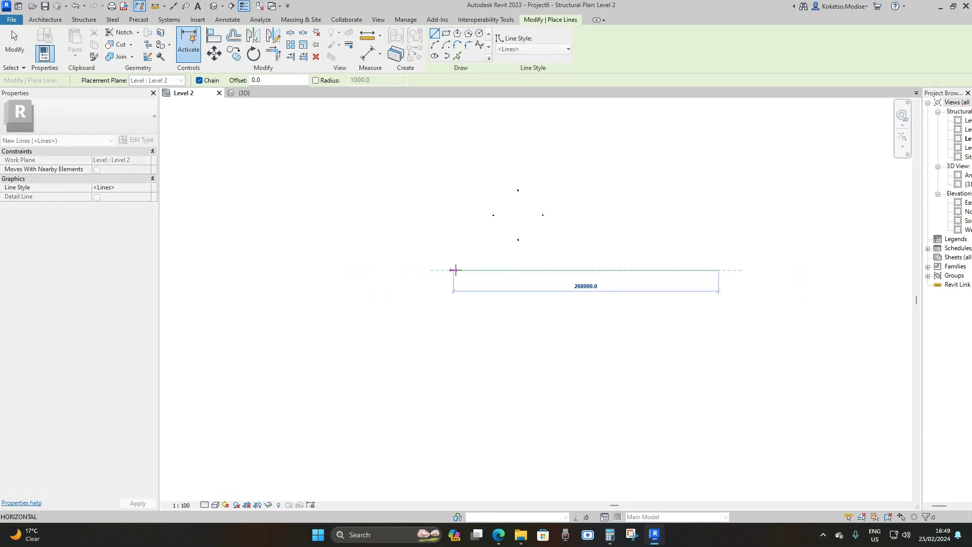
scroll(425, 262, "up", 2)
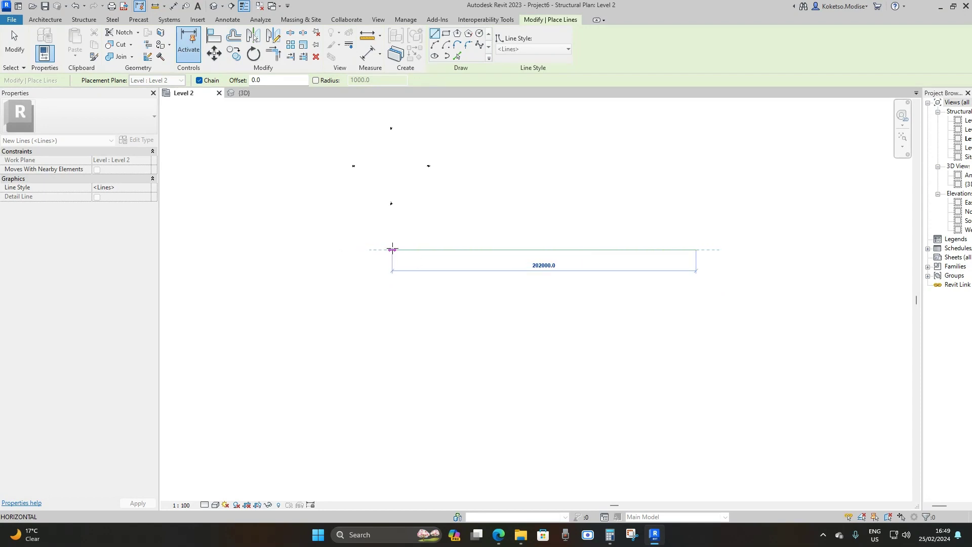
left_click(395, 250)
middle_click_drag(402, 326, 390, 244)
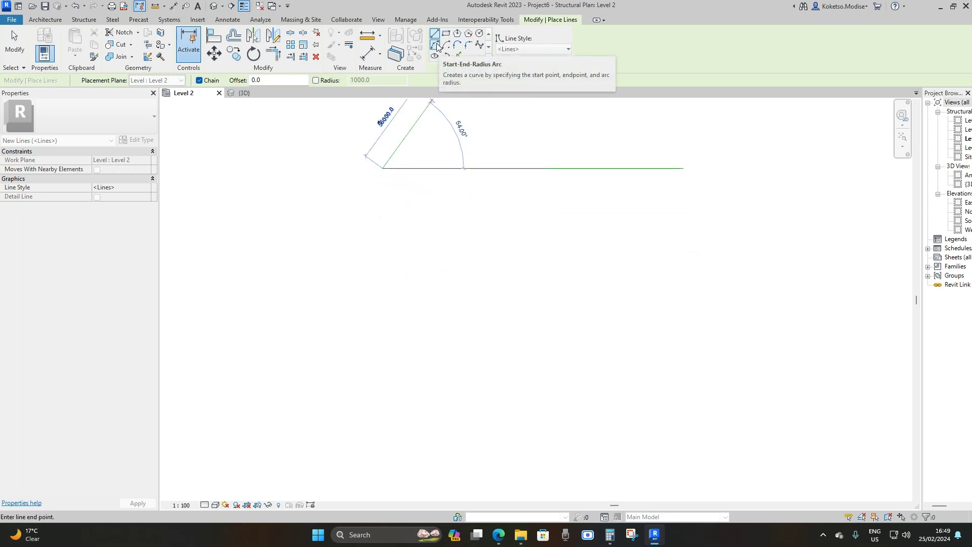
Step: Continue the path with a 180° arc of 50 m radius and a tangent horizontal line about 120 m long heading back east
left_click(435, 44)
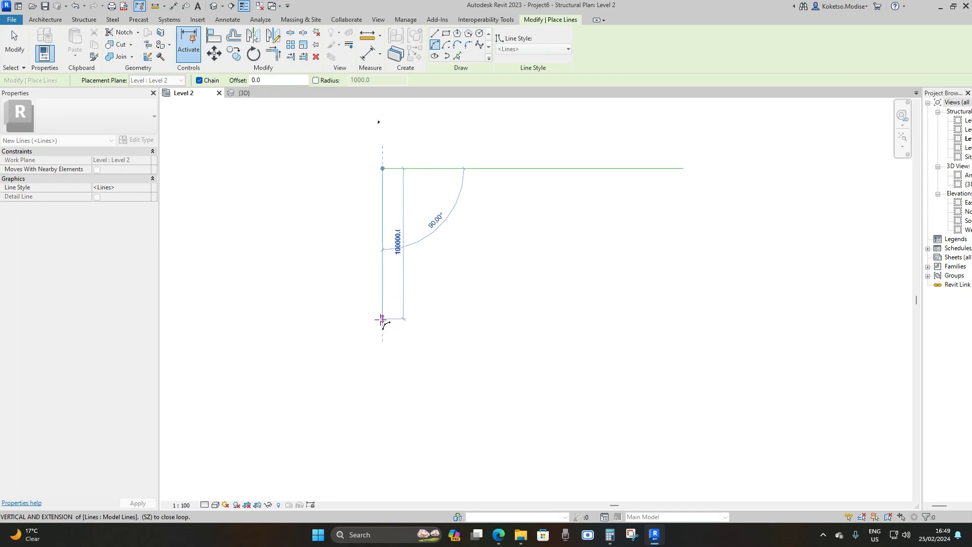
left_click(382, 320)
left_click(303, 261)
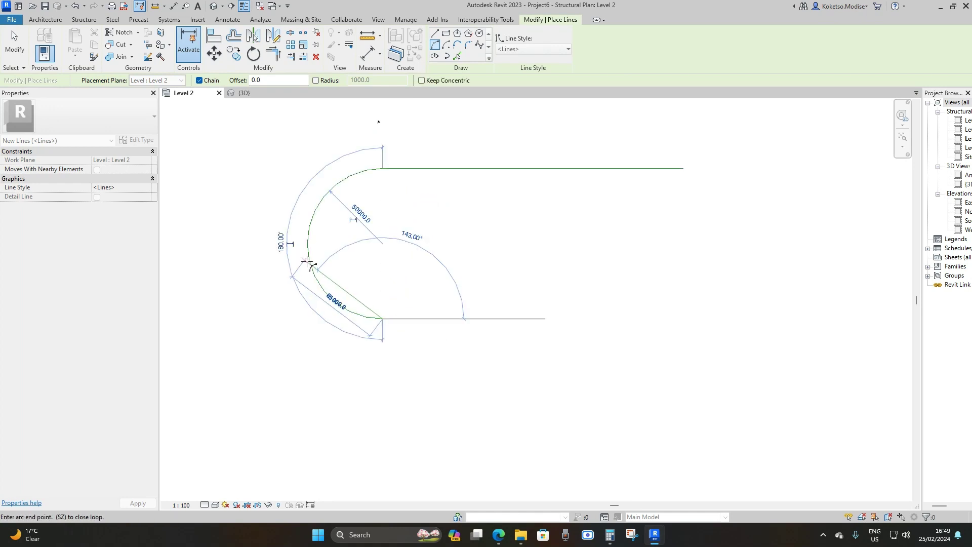
left_click(435, 33)
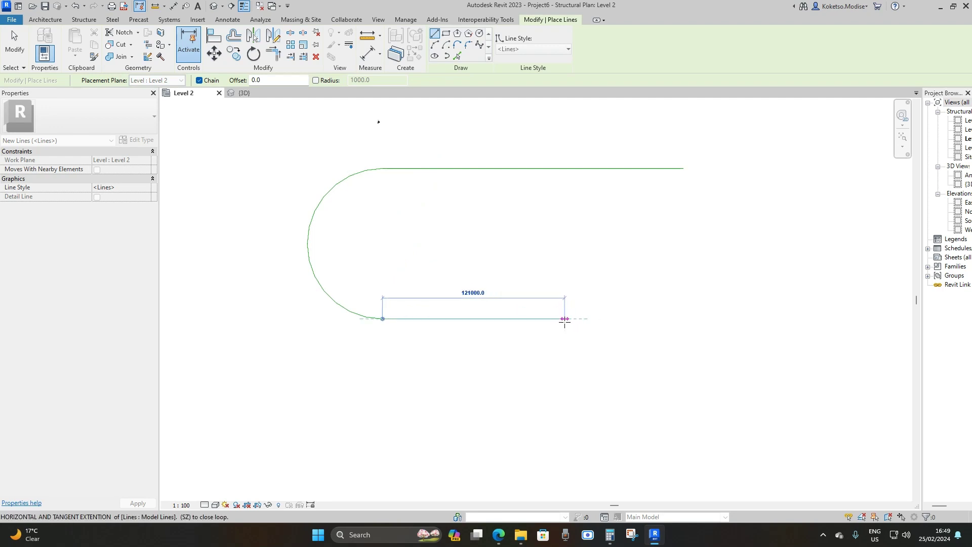
left_click(563, 319)
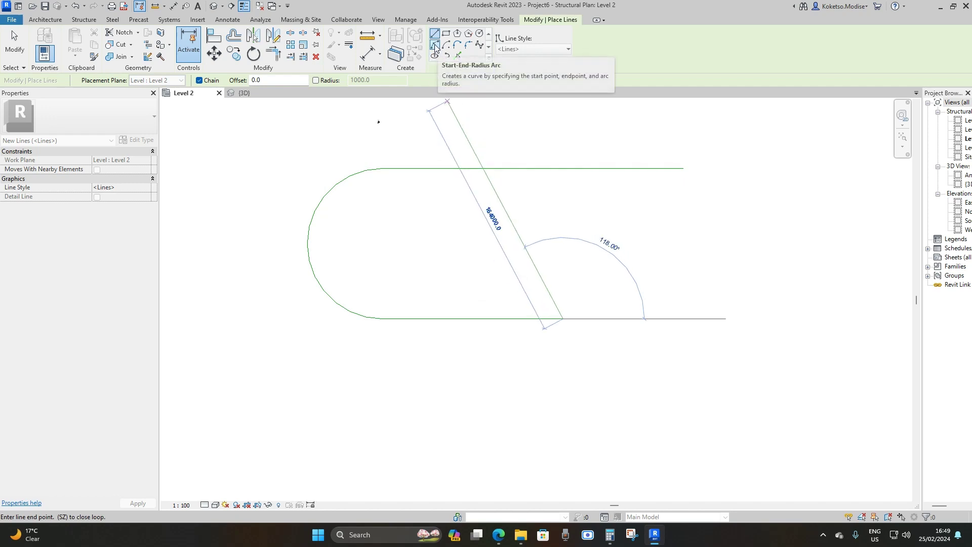
Step: Add a quarter-circle arc turning north, followed by a vertical line about 152 m long that crosses the first line, and finish drawing
left_click(435, 45)
scroll(595, 288, "up", 2)
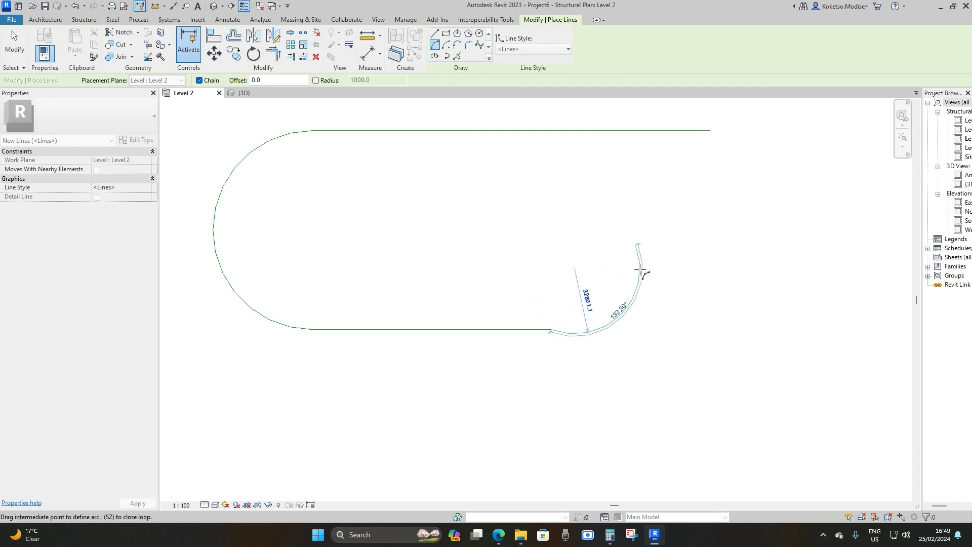
left_click(635, 245)
scroll(608, 157, "up", 3)
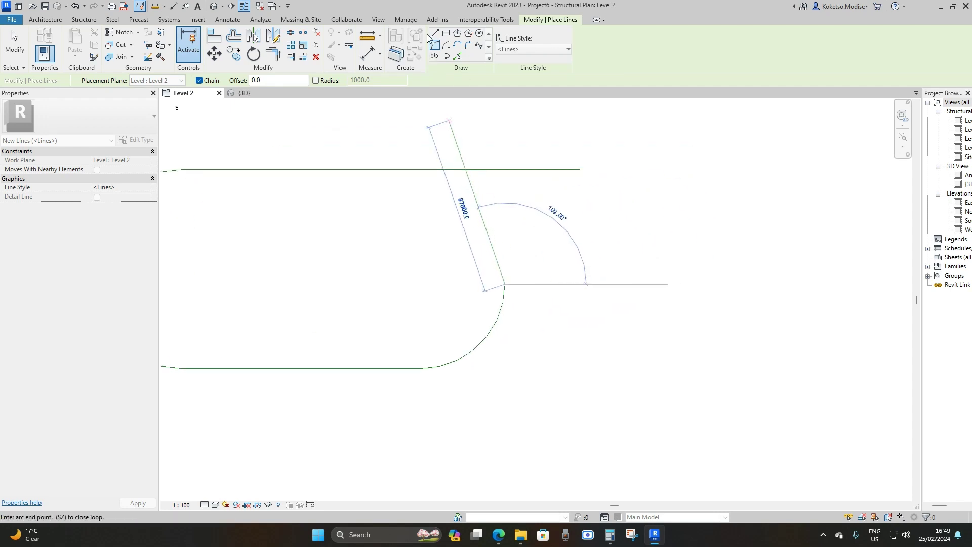
left_click(435, 33)
scroll(506, 254, "down", 5)
middle_click_drag(499, 224, 499, 260)
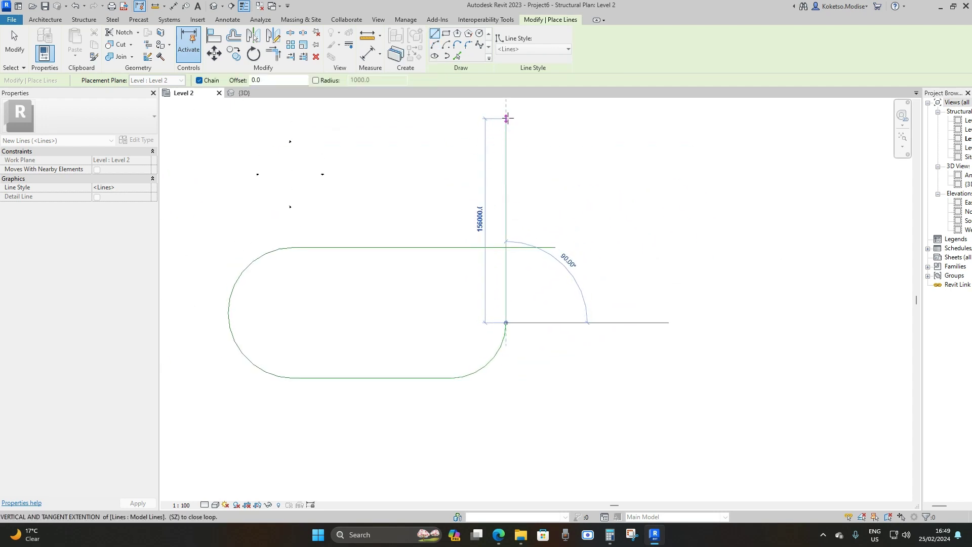
left_click(506, 130)
key("Escape")
key("Escape")
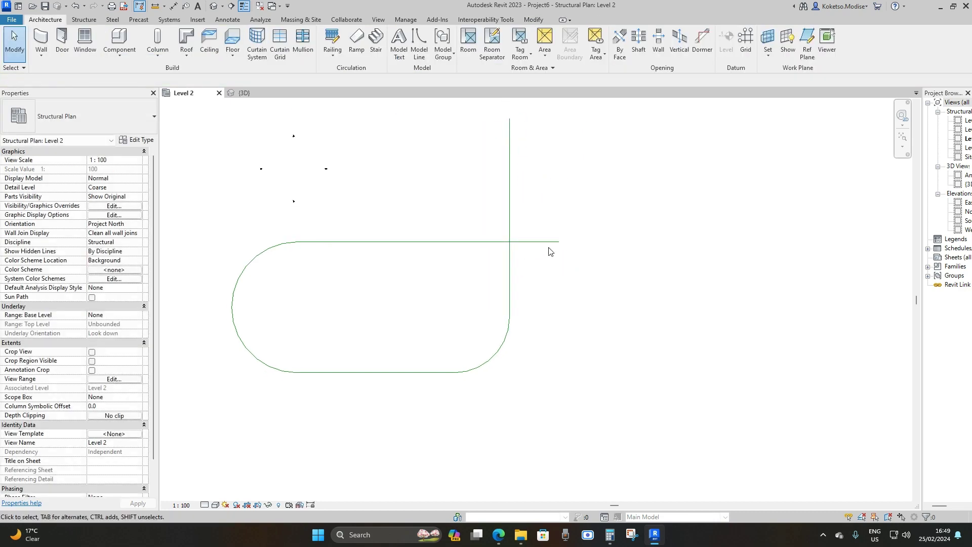
Step: Stretch the free east end of the upper horizontal model line well past the vertical line
left_click(567, 242)
left_click_drag(567, 242, 734, 241)
left_click(727, 297)
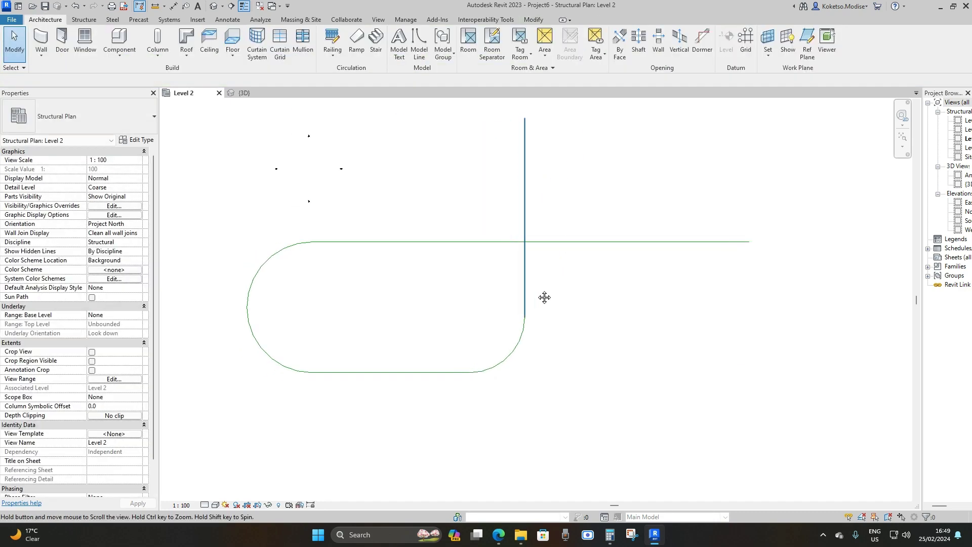
middle_click_drag(727, 298, 776, 286)
Step: Place Family5 beams along all five model lines and arcs of the path using the Pick Lines method
left_click(84, 20)
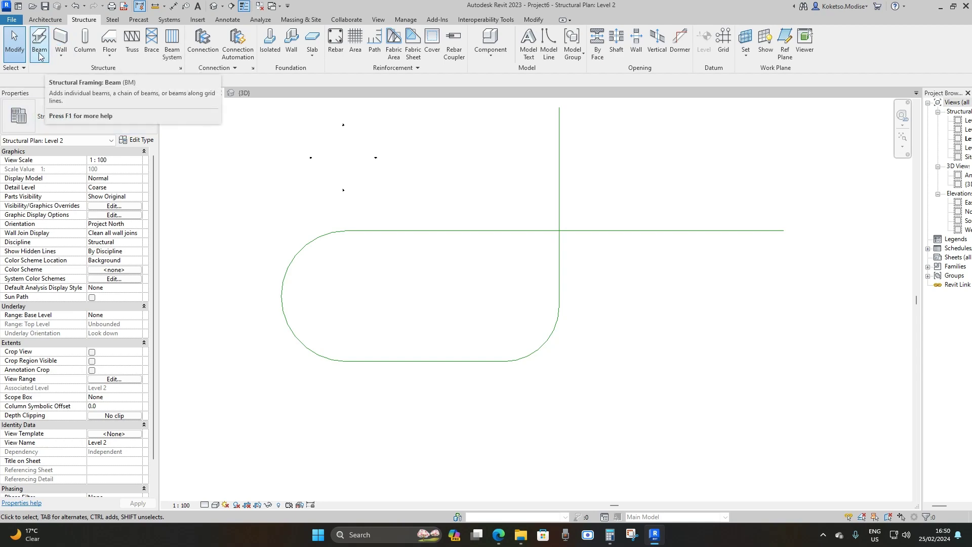
left_click(39, 44)
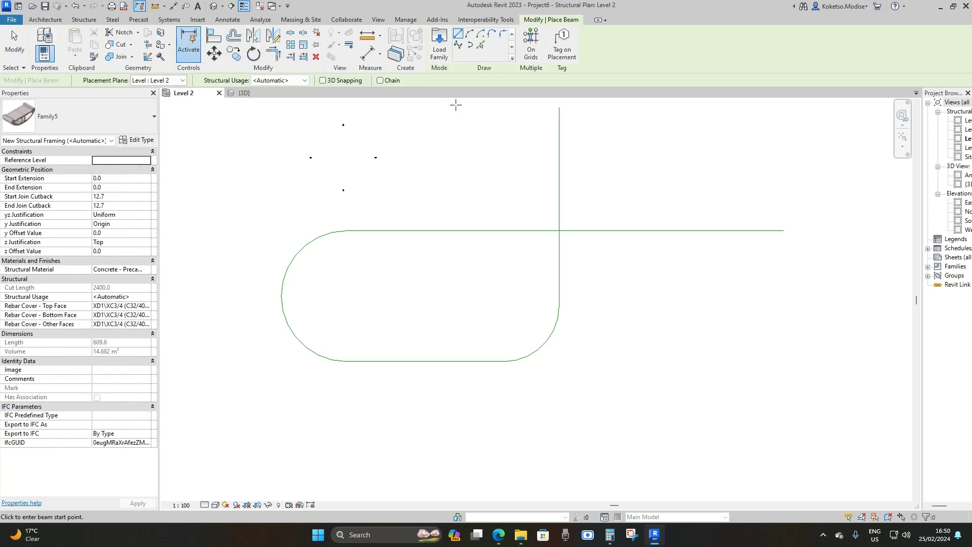
left_click(481, 47)
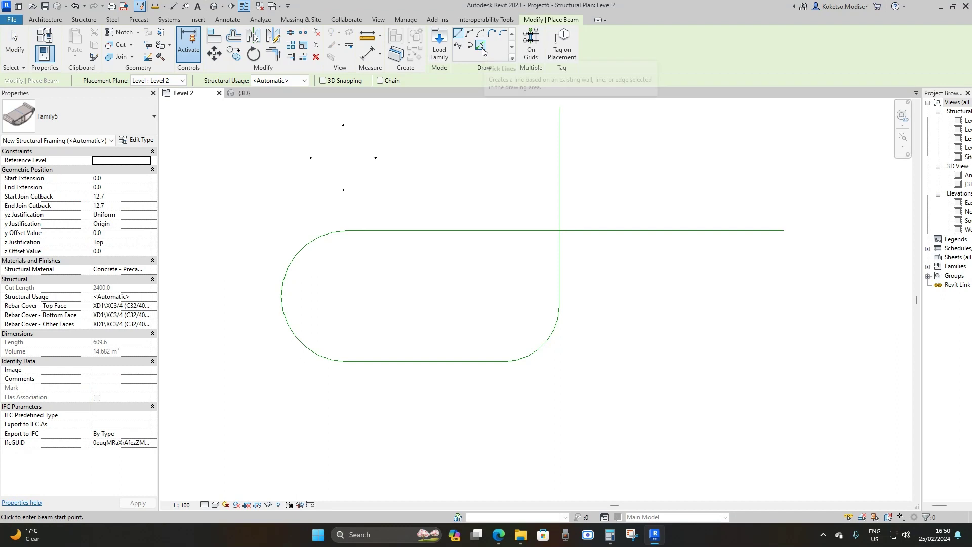
left_click(619, 232)
left_click(355, 308)
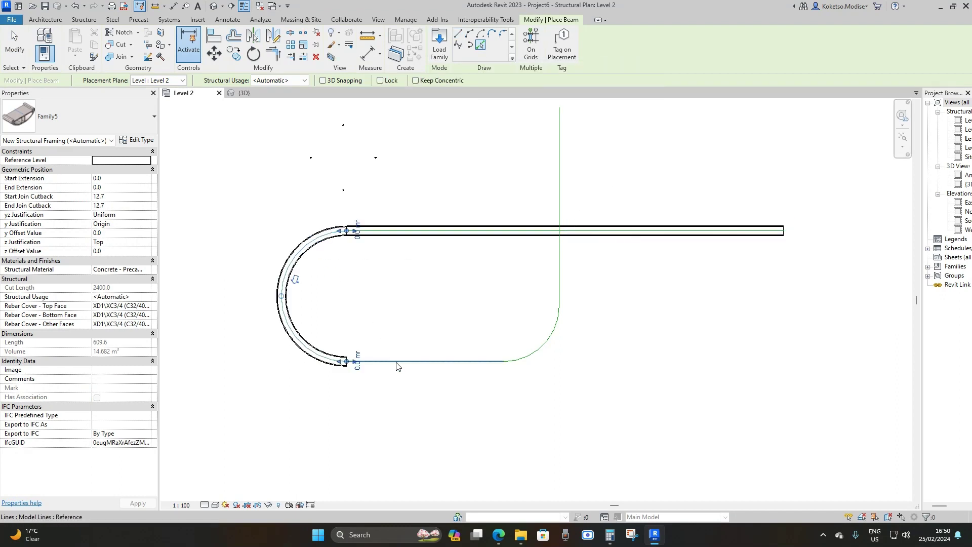
left_click(397, 361)
left_click(551, 324)
left_click(559, 278)
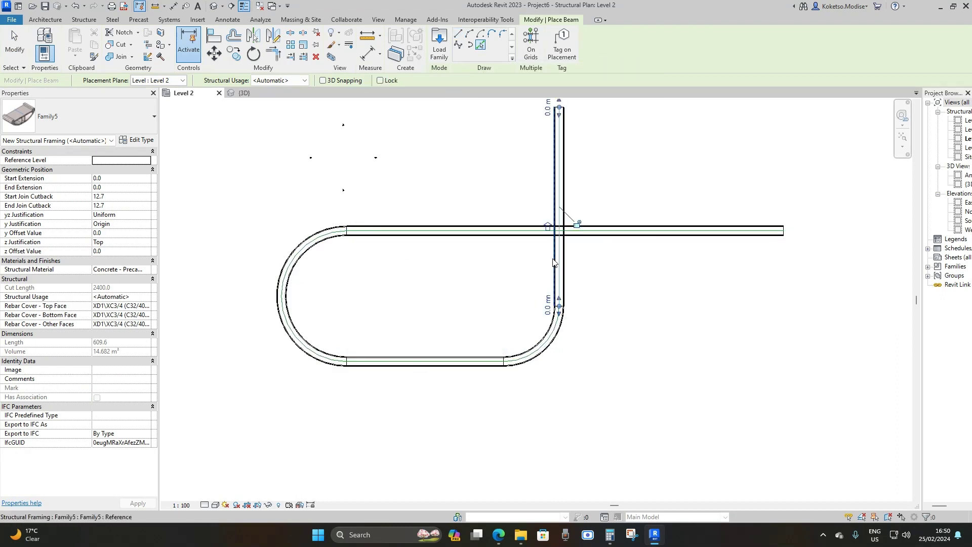
key("Escape")
key("Escape")
Step: In the 3D view, set the End Level Offset of the 152 m straight crossing beam to -10000 mm at its free end
left_click(244, 93)
scroll(459, 259, "down", 5)
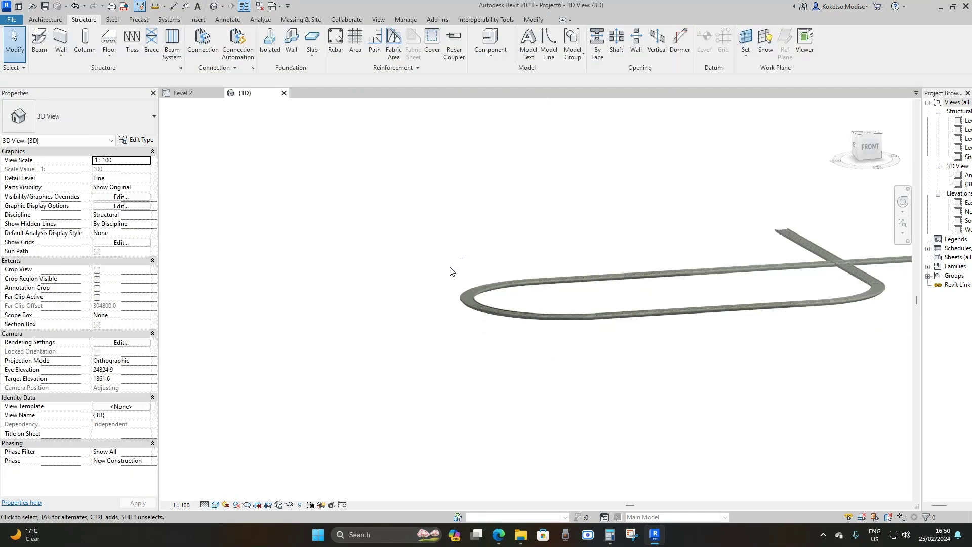
middle_click_drag(738, 326, 376, 318, "shift")
scroll(481, 279, "up", 5)
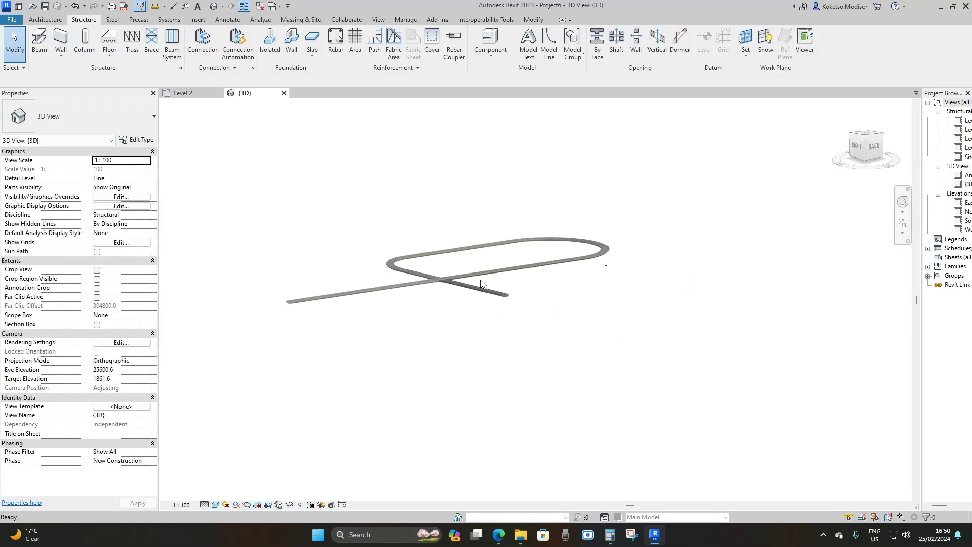
left_click(512, 307)
left_click(512, 308)
scroll(532, 299, "up", 2)
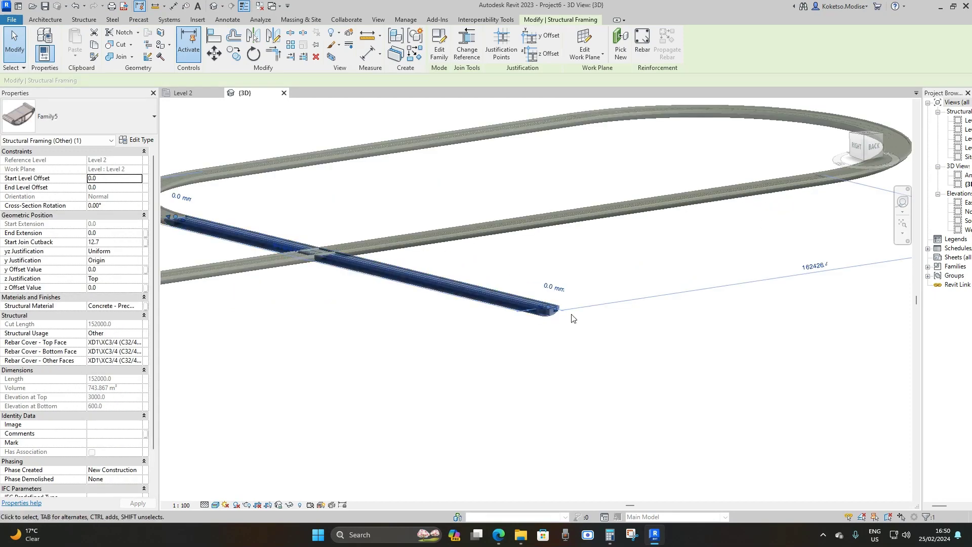
scroll(556, 290, "up", 1)
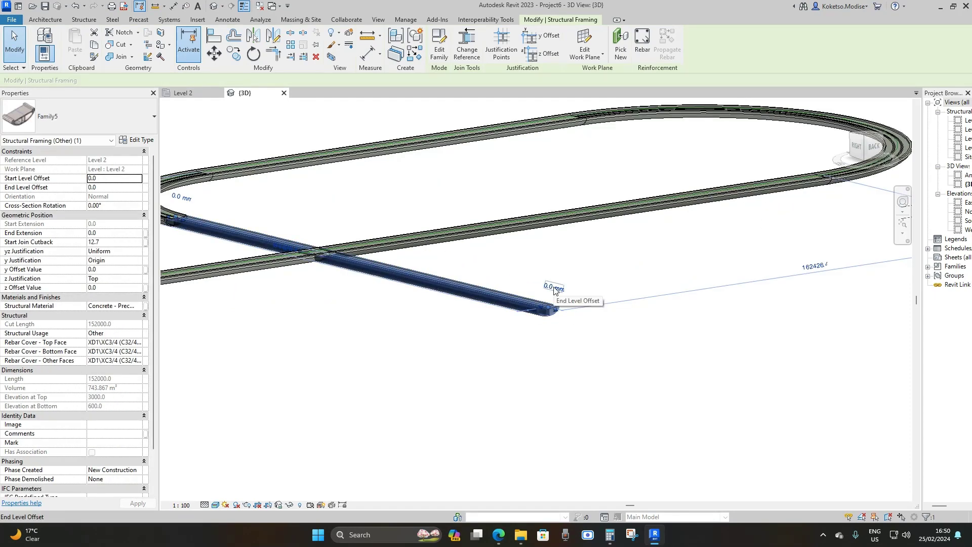
left_click(554, 289)
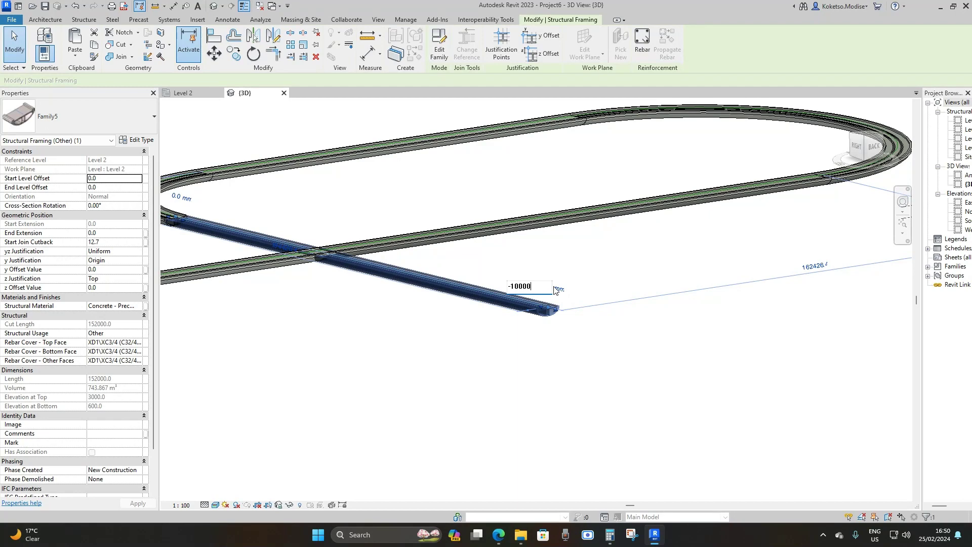
key("Return")
Step: Examine the sloping beam from the side and end to check how it passes beneath the crossing deck
scroll(527, 345, "down", 3)
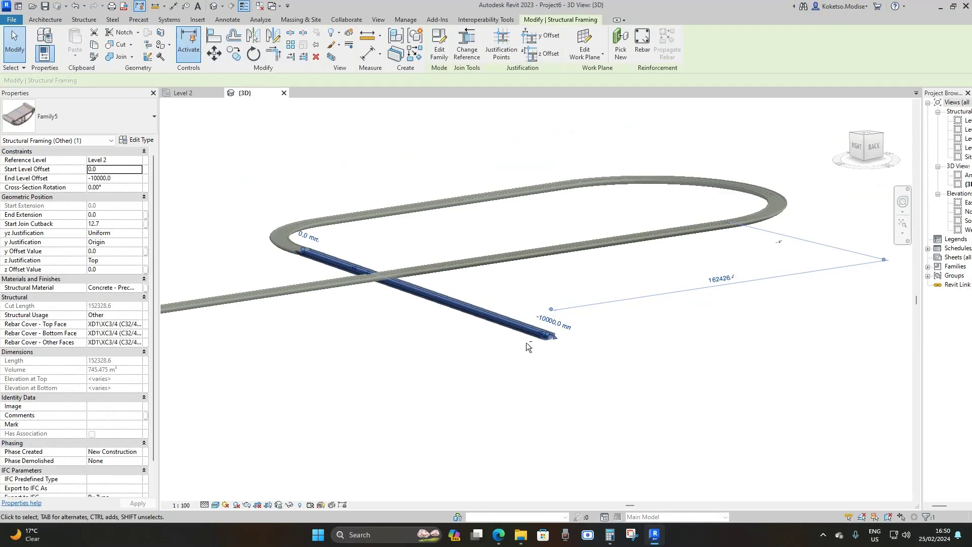
middle_click_drag(526, 342, 533, 312, "shift")
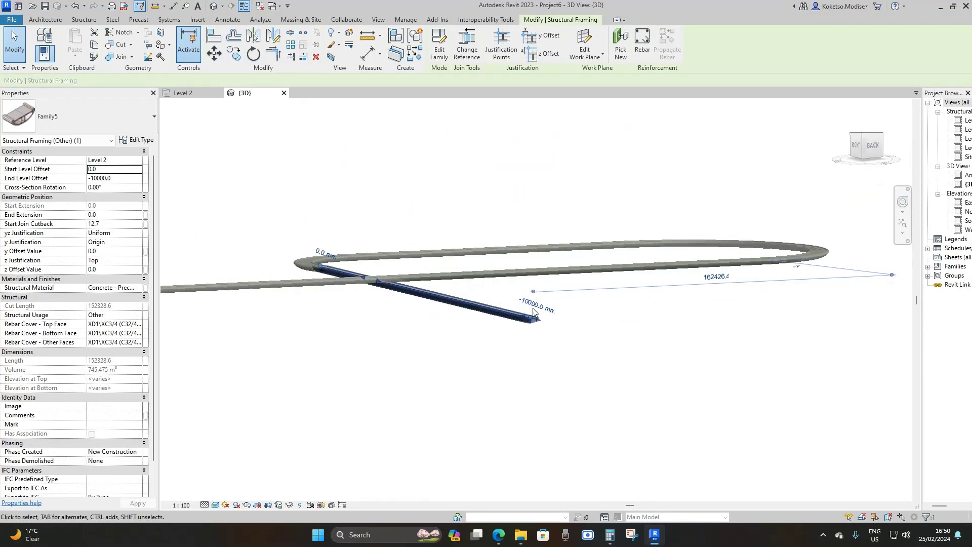
key("Escape")
scroll(271, 269, "up", 6)
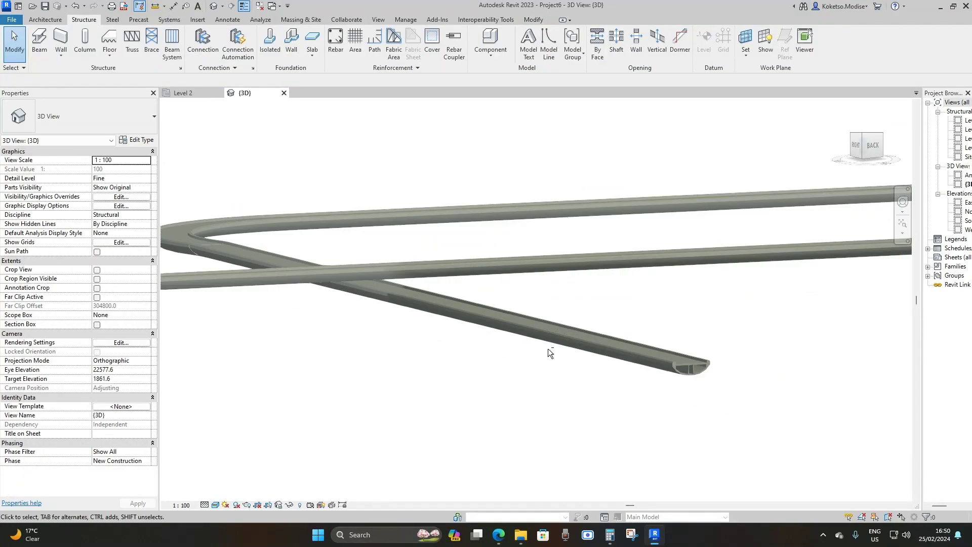
left_click(535, 329)
middle_click_drag(535, 330, 512, 375, "shift")
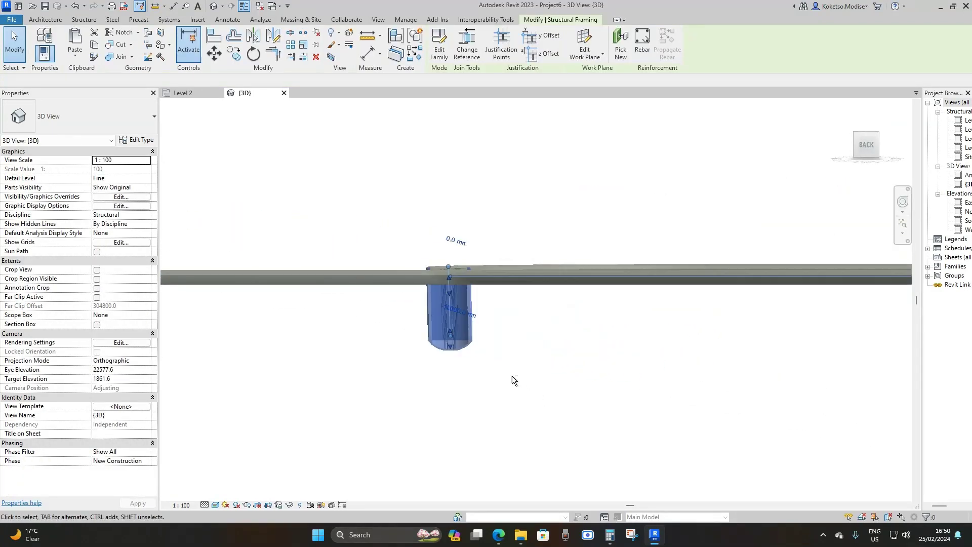
key("Escape")
middle_click_drag(474, 297, 510, 368, "shift")
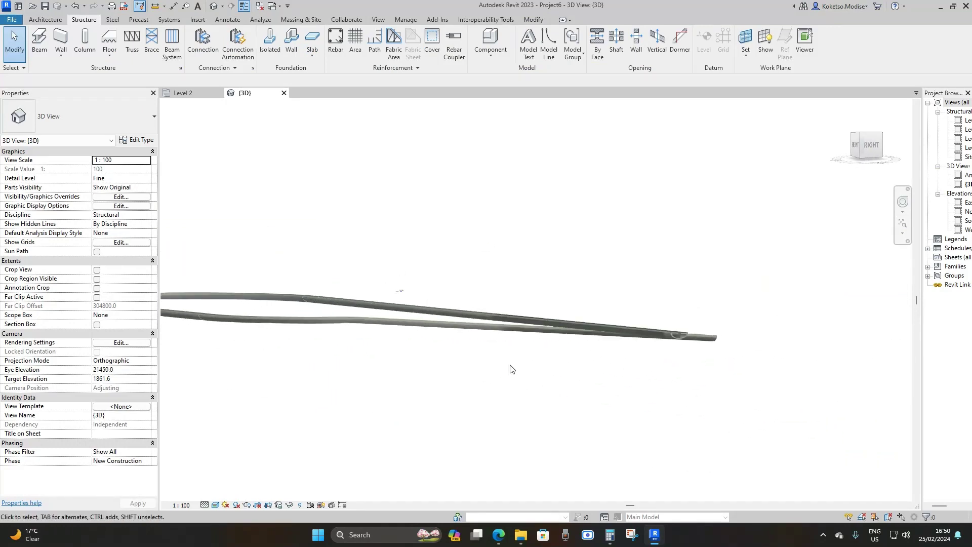
Step: Examine the hollow end section of the long level beam and the looping bridge deck as a whole from several angles
middle_click_drag(497, 308, 734, 421, "shift")
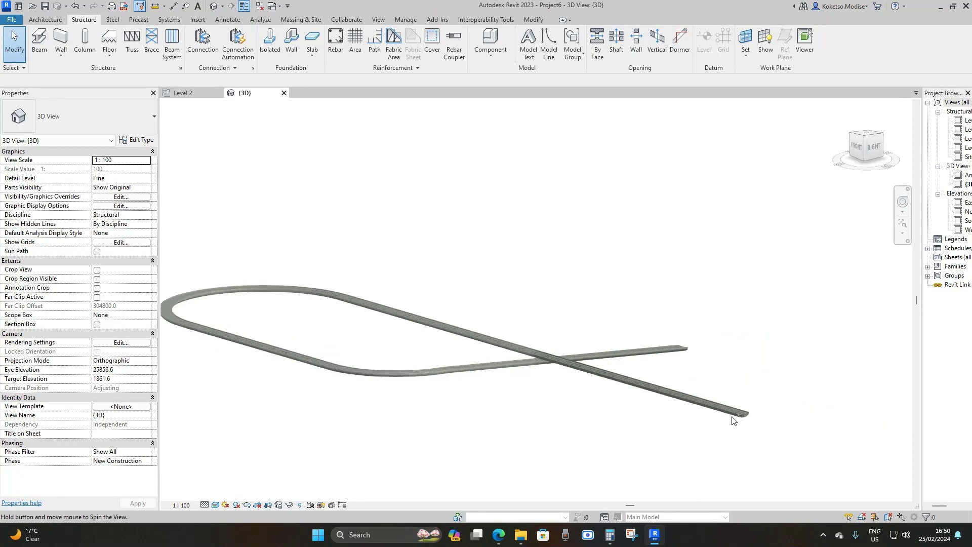
scroll(734, 421, "up", 8)
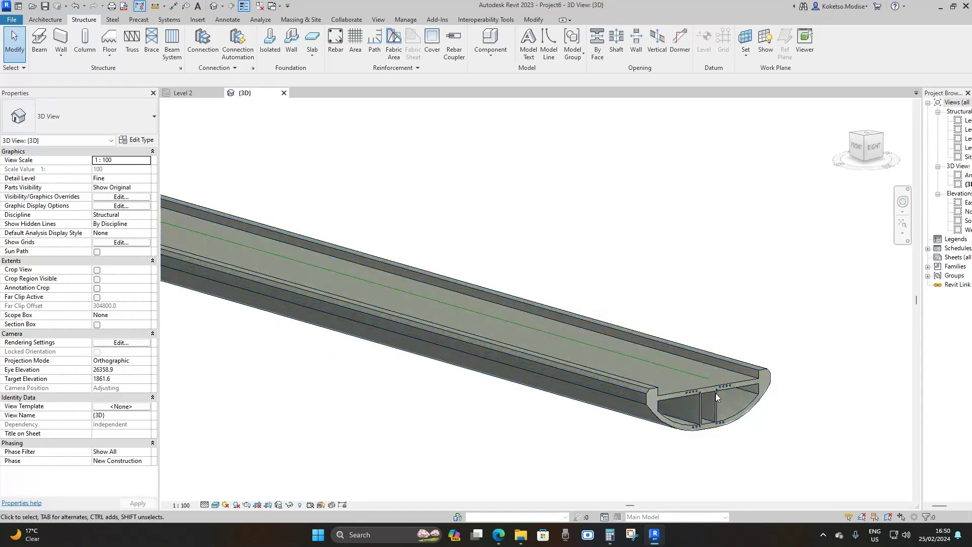
scroll(715, 393, "down", 10)
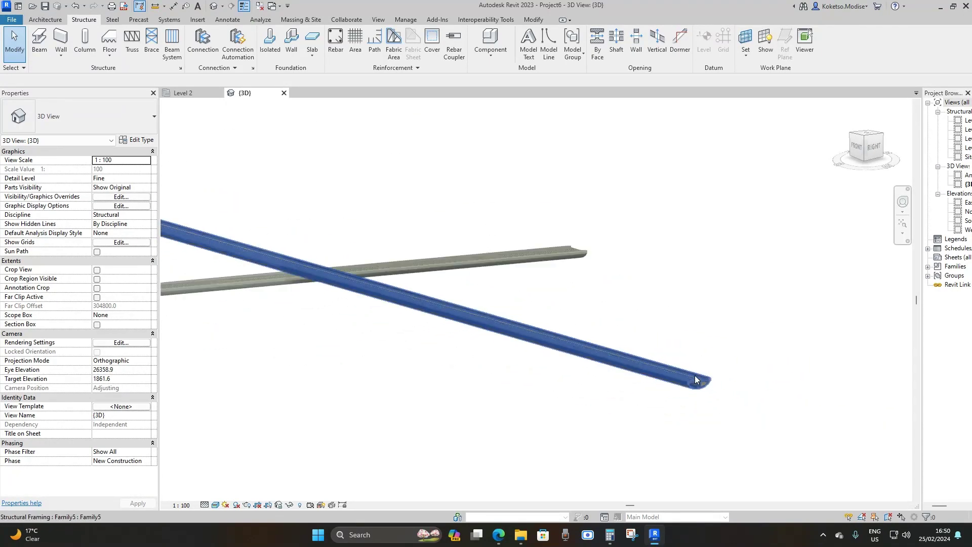
scroll(695, 376, "down", 5)
middle_click_drag(374, 321, 571, 296)
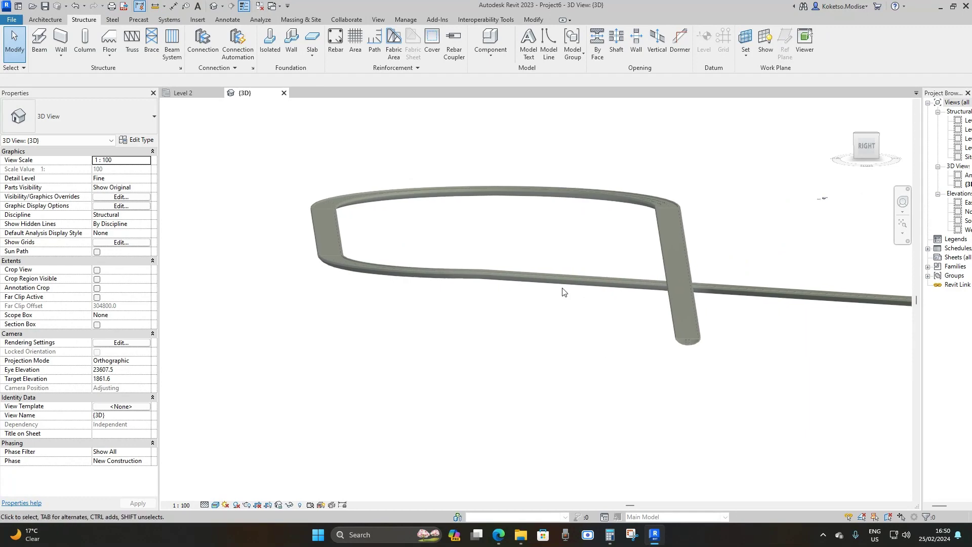
middle_click_drag(692, 210, 734, 304, "shift")
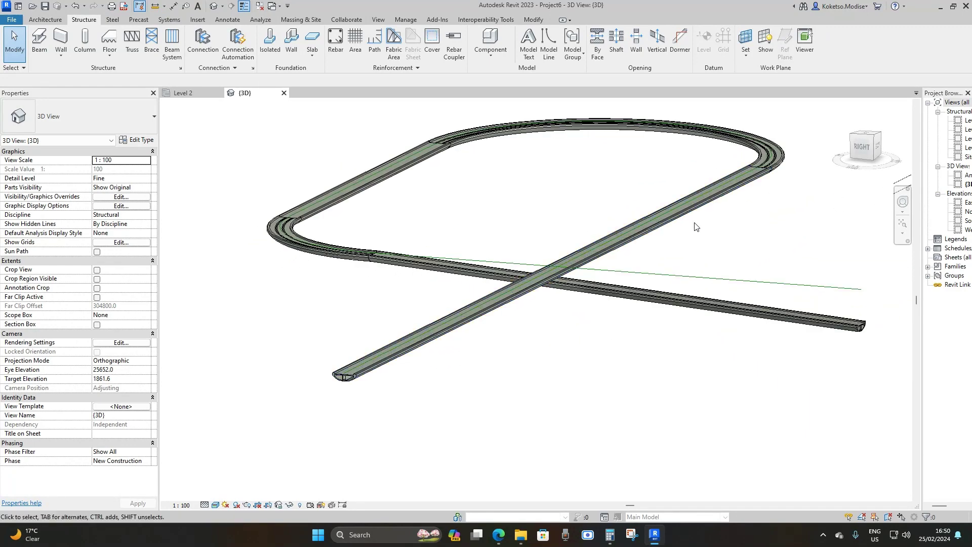
middle_click_drag(698, 256, 682, 265, "shift")
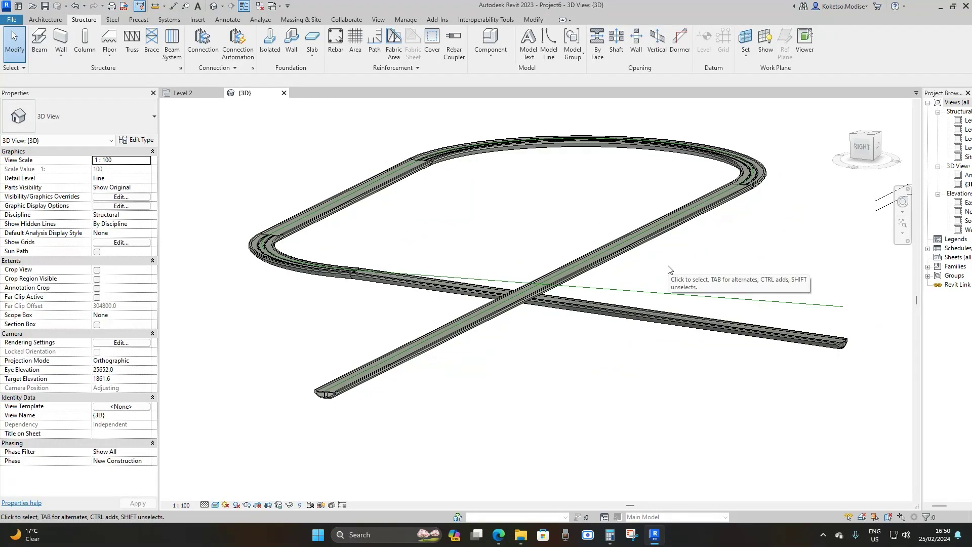